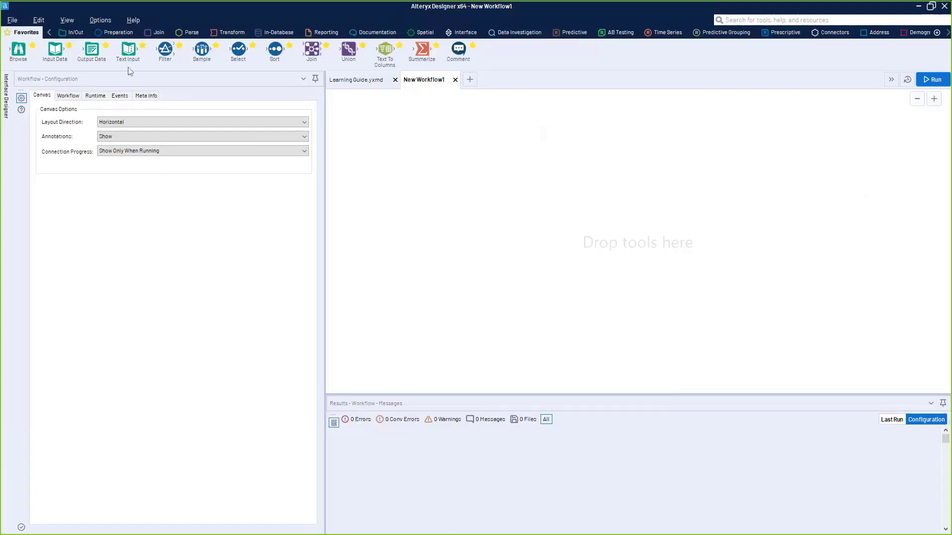
- Add an Input Data tool that reads the Pops sheet of _externals\1\population.xlsx
left_click_drag(49, 62, 372, 161)
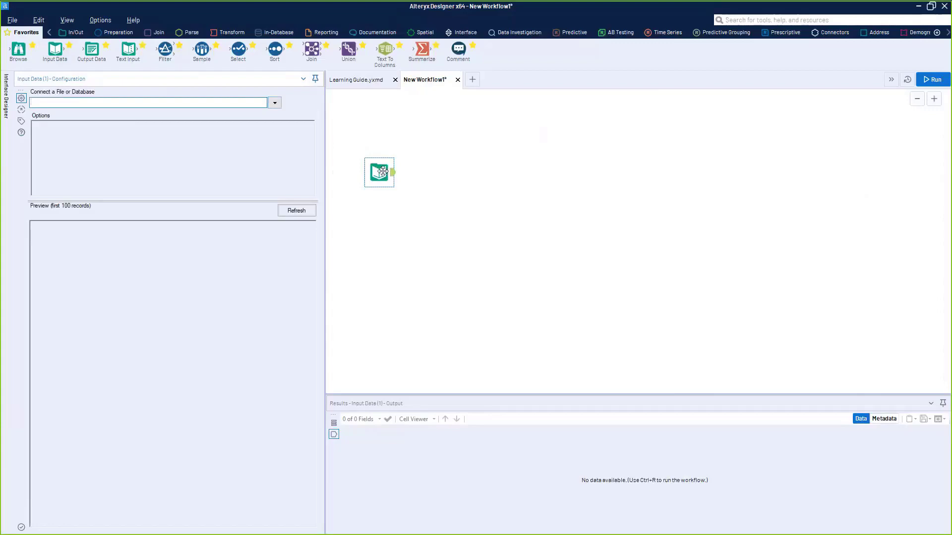
left_click_drag(384, 171, 361, 202)
left_click(275, 103)
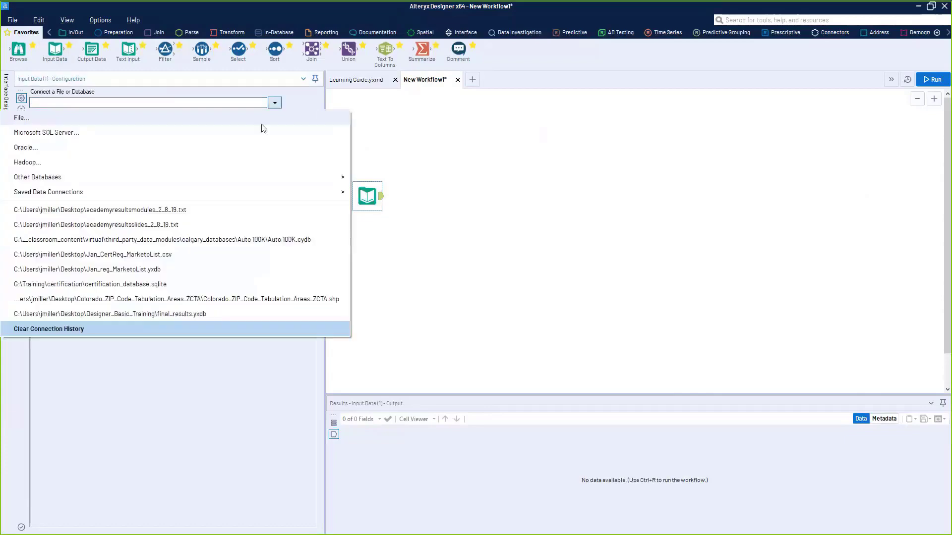
left_click(280, 118)
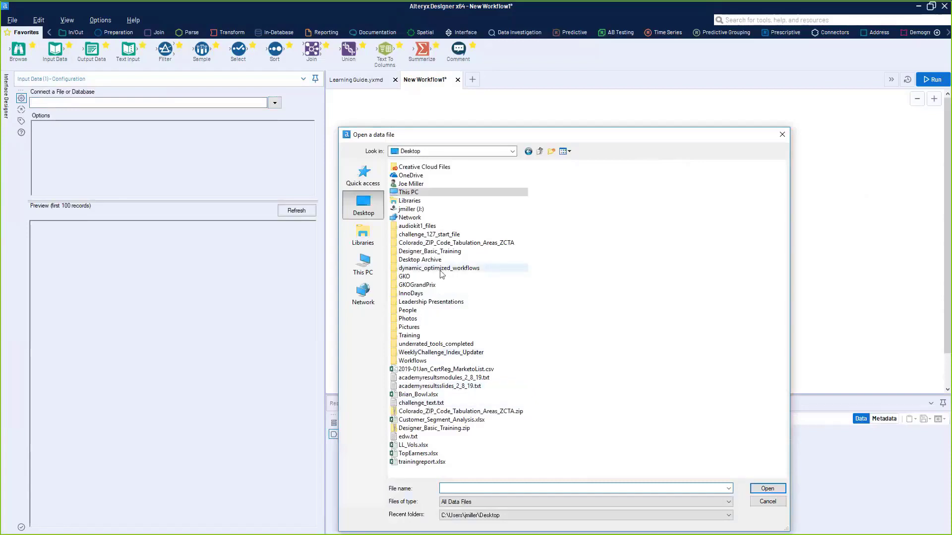
double_click(427, 344)
double_click(428, 178)
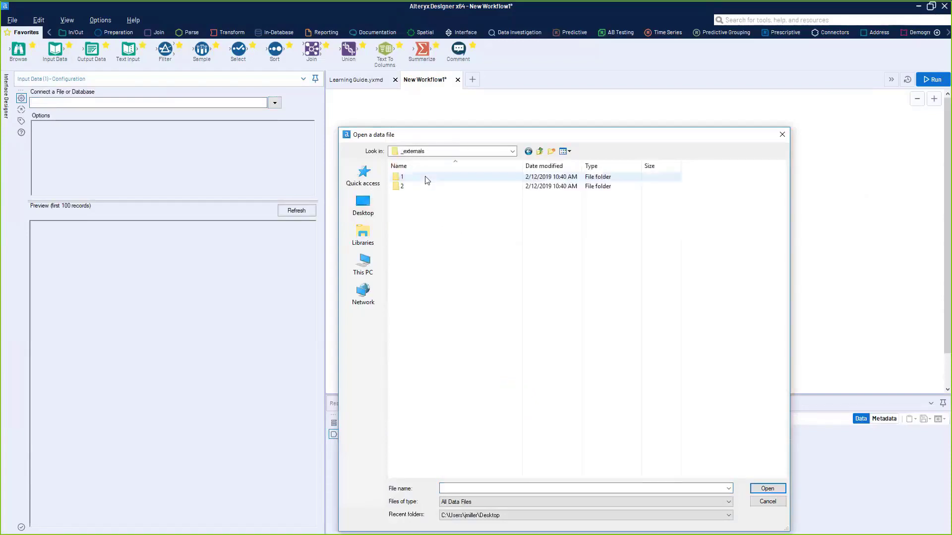
double_click(428, 177)
double_click(429, 186)
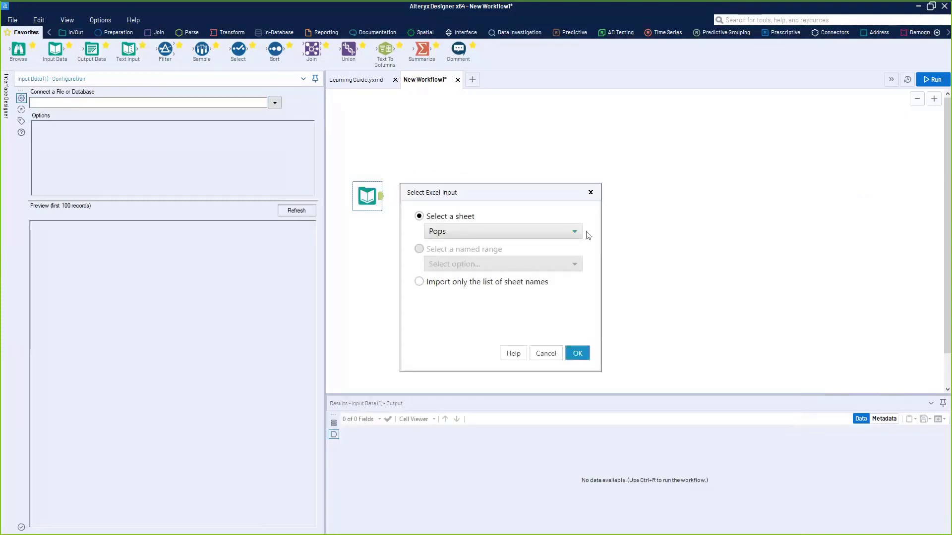
left_click(553, 235)
left_click(541, 245)
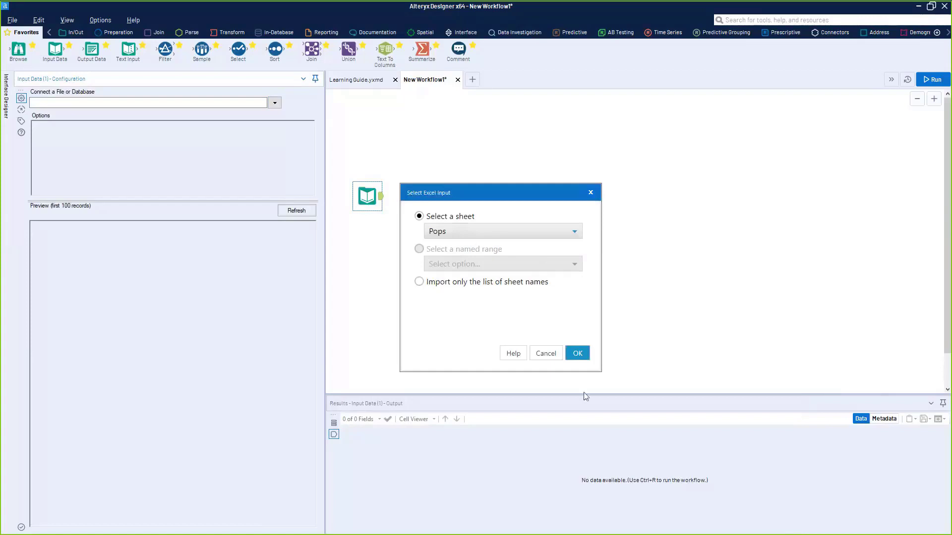
left_click(579, 356)
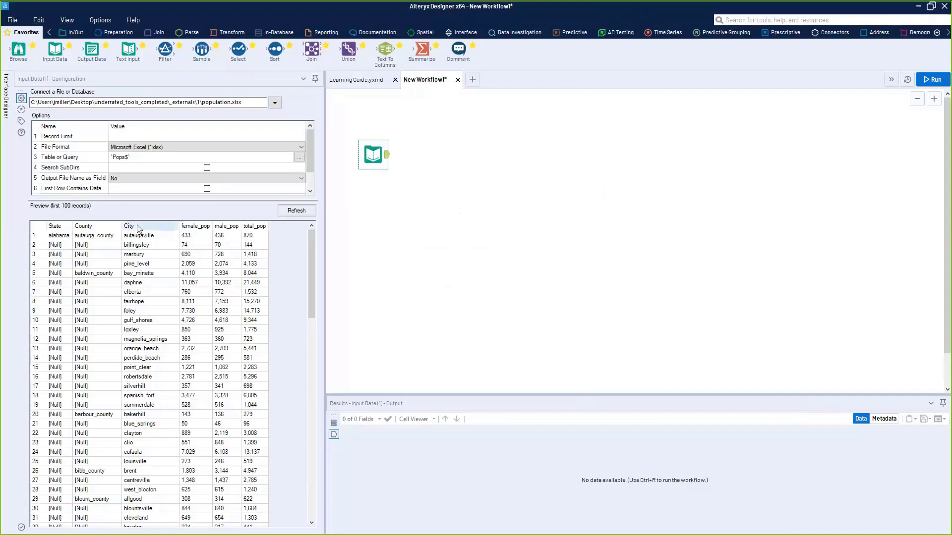
left_click_drag(58, 242, 63, 353)
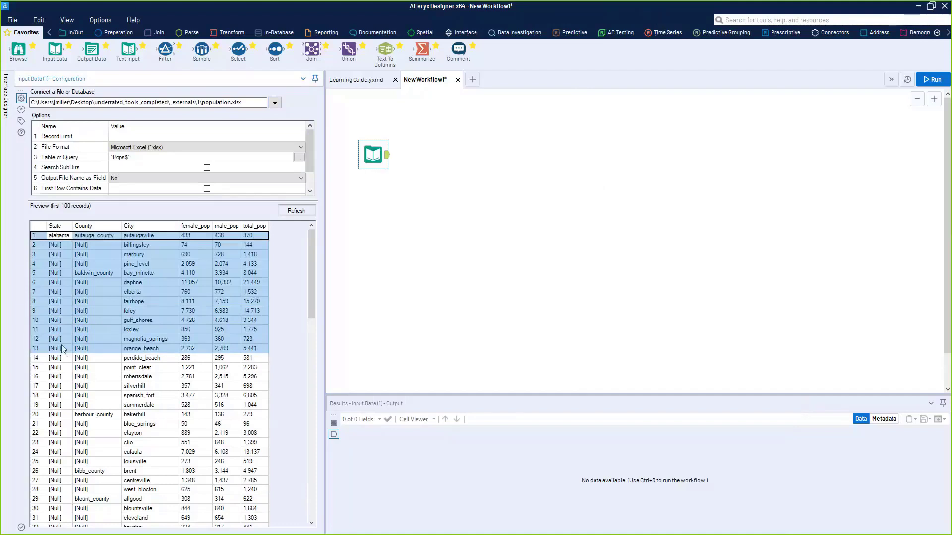
left_click(63, 340)
left_click(78, 239)
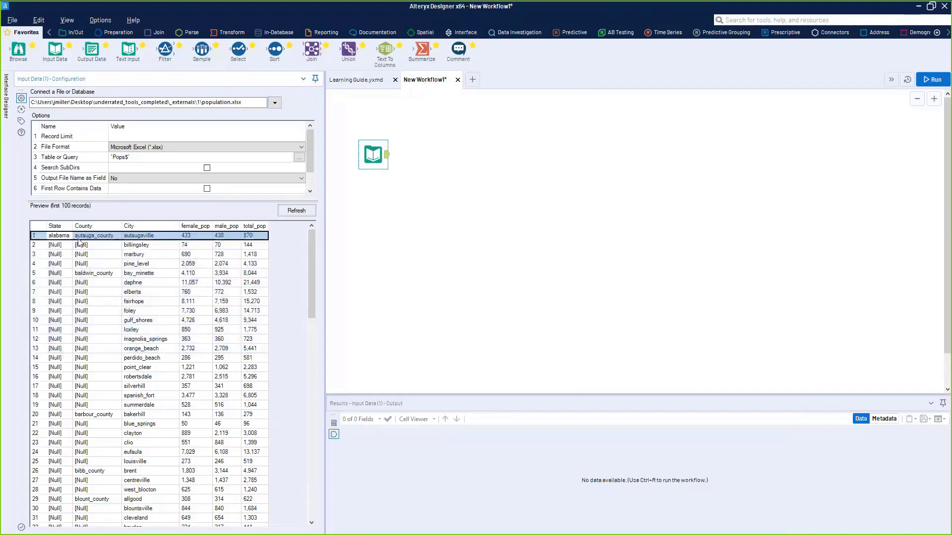
left_click_drag(64, 238, 54, 349)
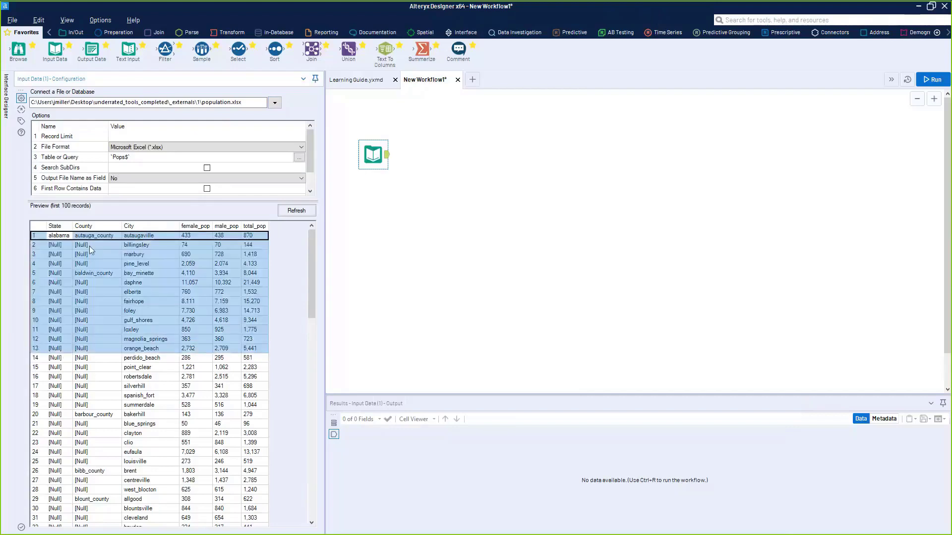
left_click_drag(91, 238, 97, 293)
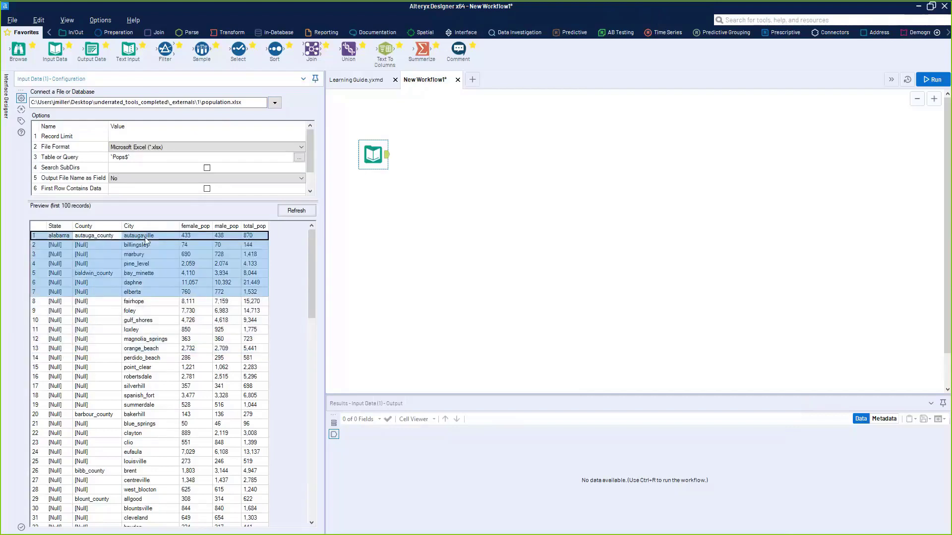
left_click_drag(147, 238, 150, 267)
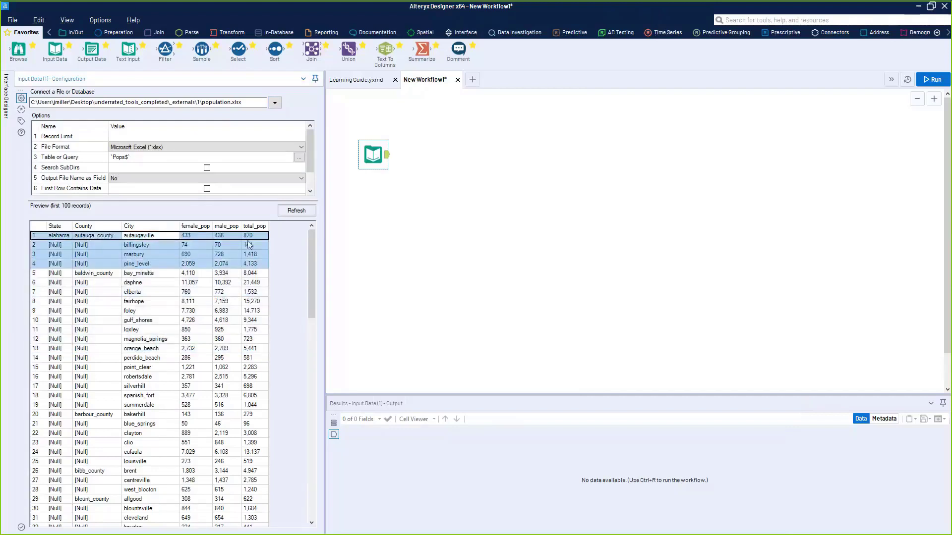
left_click(58, 263)
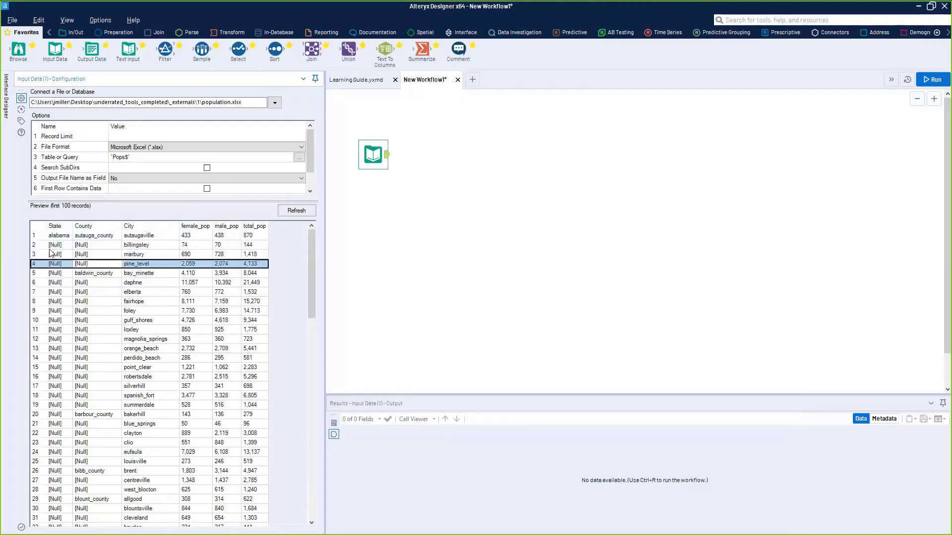
left_click_drag(57, 235, 62, 257)
left_click(62, 262)
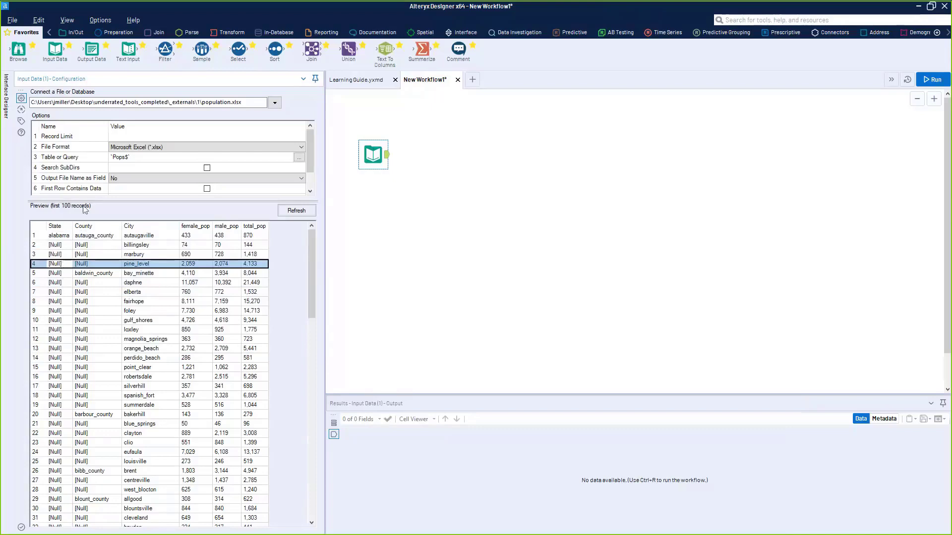
left_click_drag(60, 236, 62, 370)
left_click(77, 294)
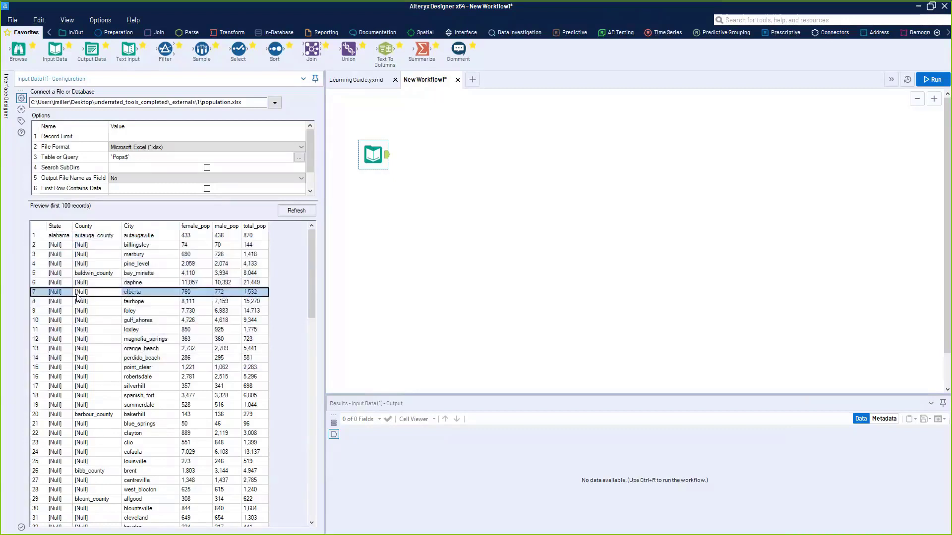
left_click_drag(94, 246, 95, 265)
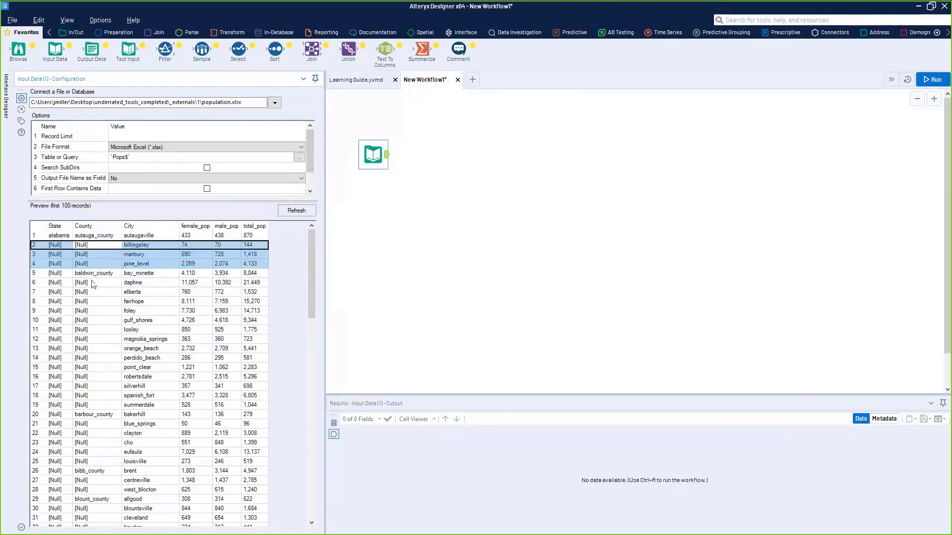
left_click_drag(88, 287, 98, 405)
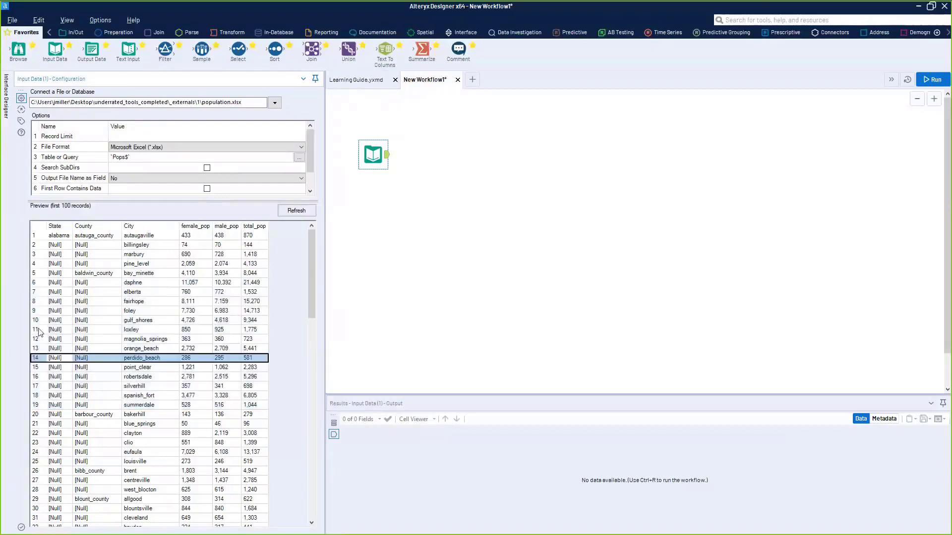
left_click(35, 311)
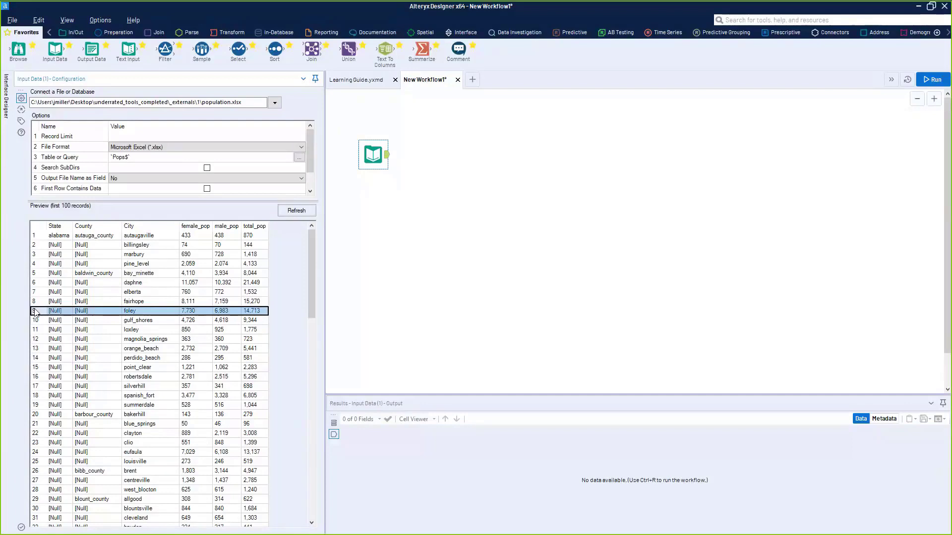
left_click(94, 238)
left_click(98, 273)
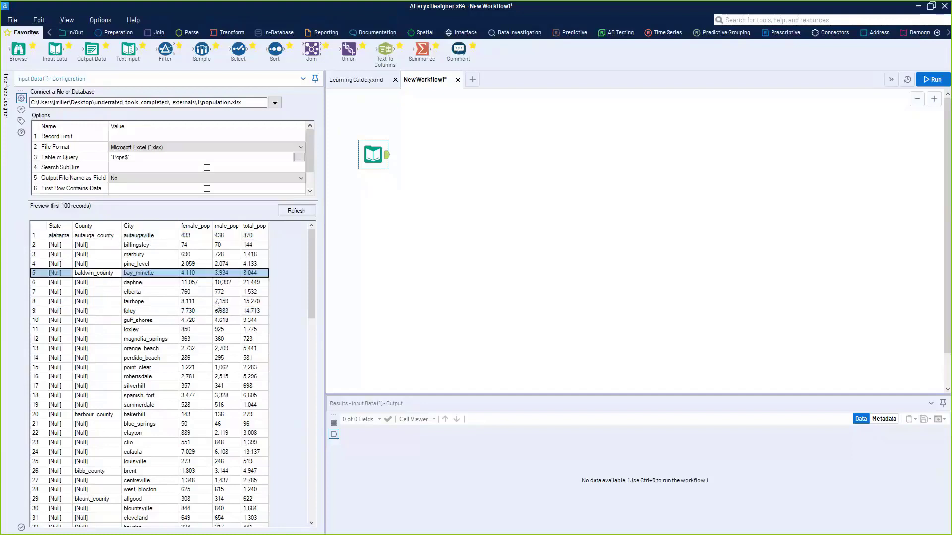
left_click_drag(197, 236, 208, 331)
left_click(214, 370)
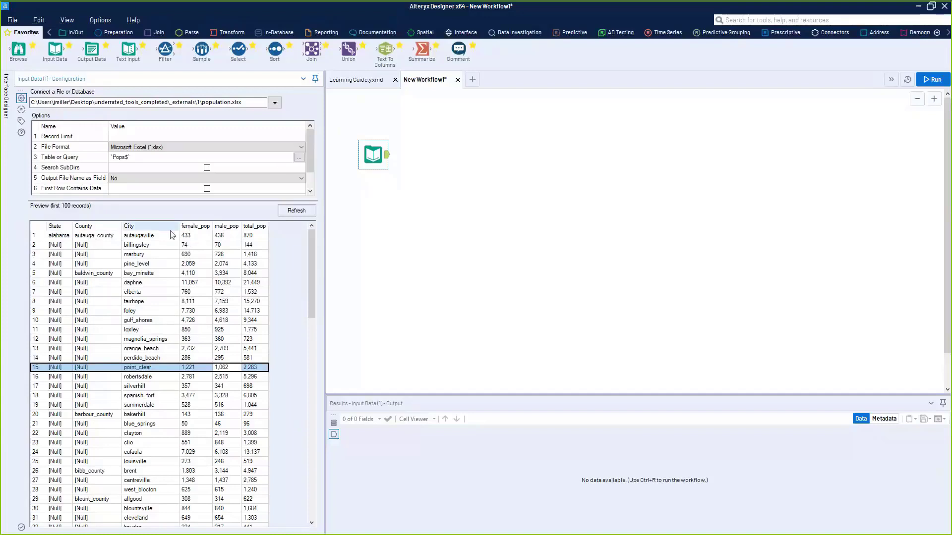
- Attach a Select tool after the population.xlsx input
left_click(821, 19)
type("select")
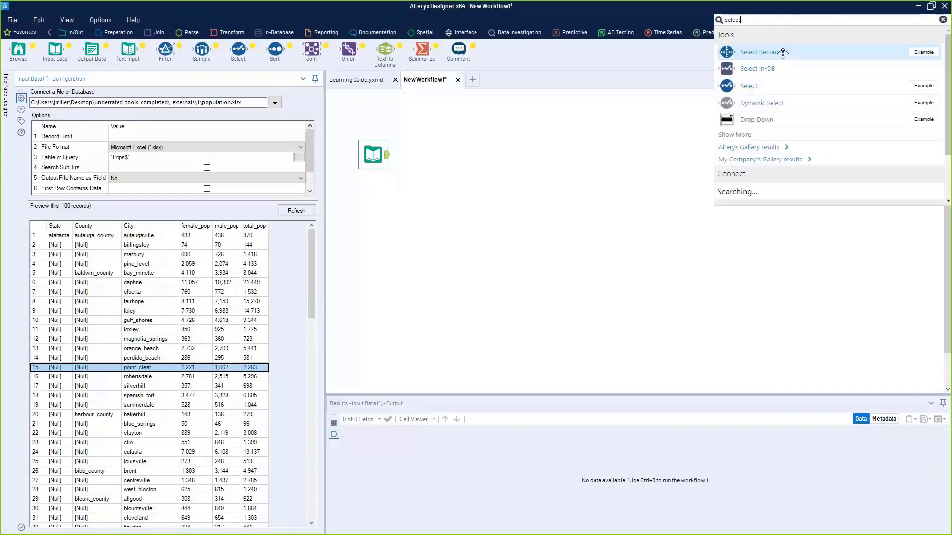
left_click(833, 61)
left_click_drag(239, 51, 395, 156)
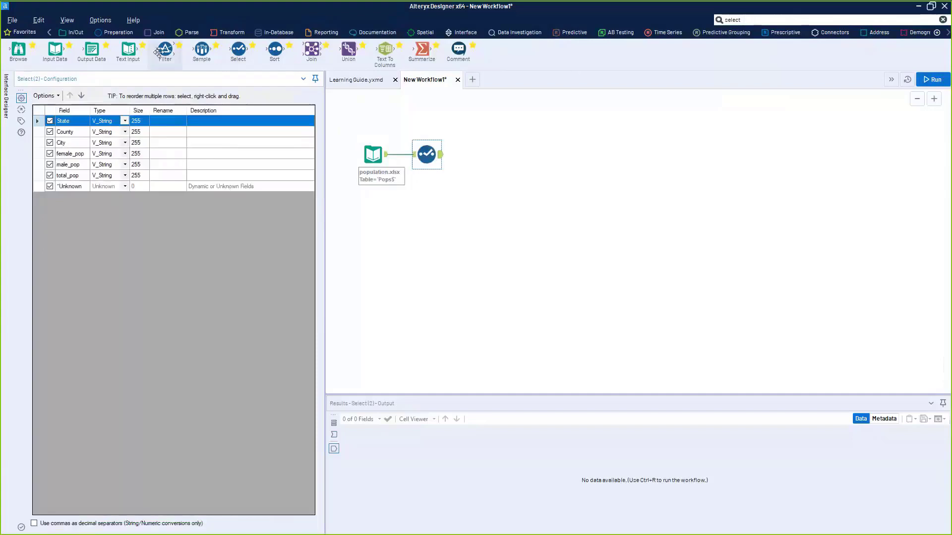
- Rename female_pop, male_pop and total_pop to Female Pop, Male Pop and Total Pop, then run
left_click(166, 154)
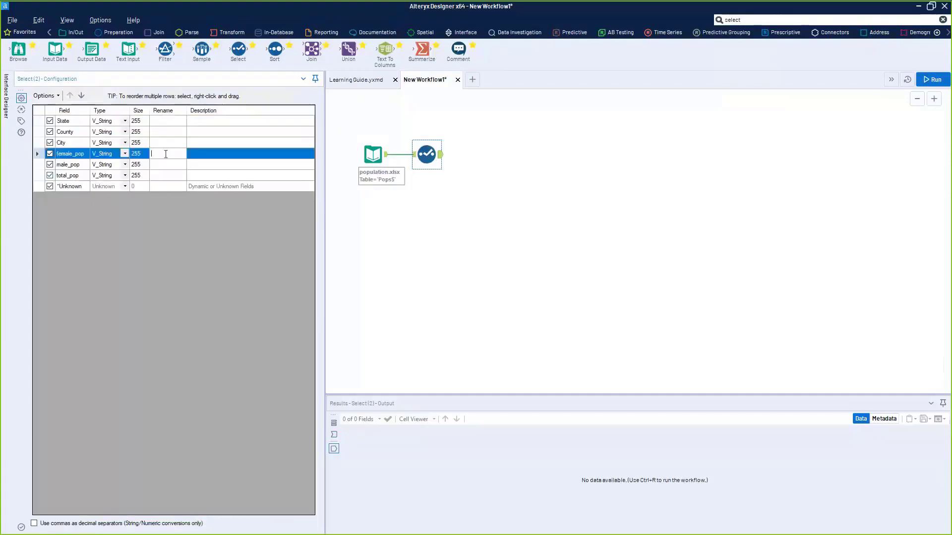
type("Female Pop")
key("Return")
type("Male Pop")
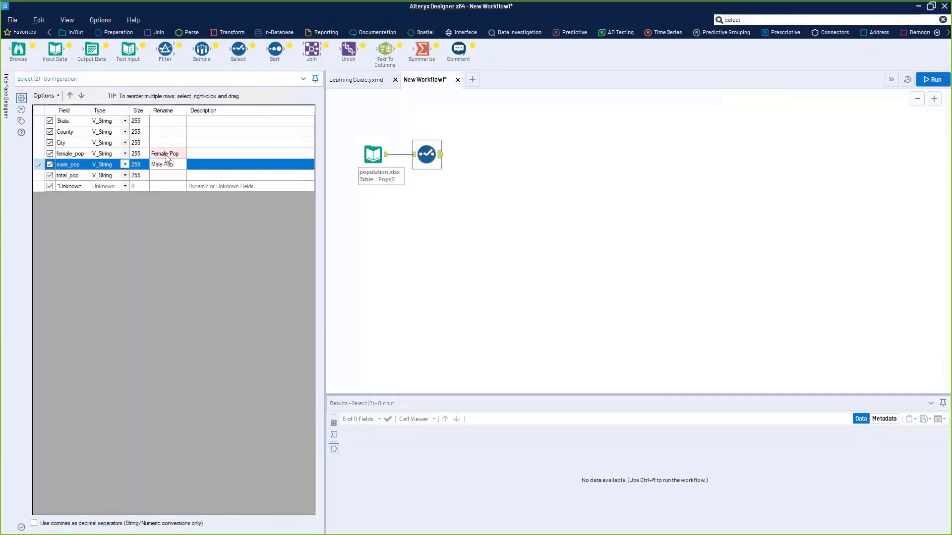
key("Down")
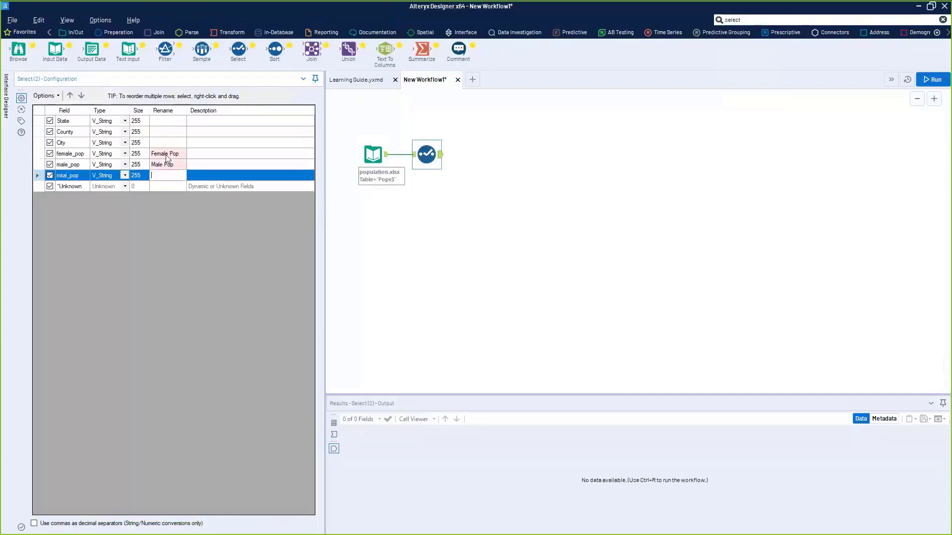
type("Total Pop")
key("ctrl+r")
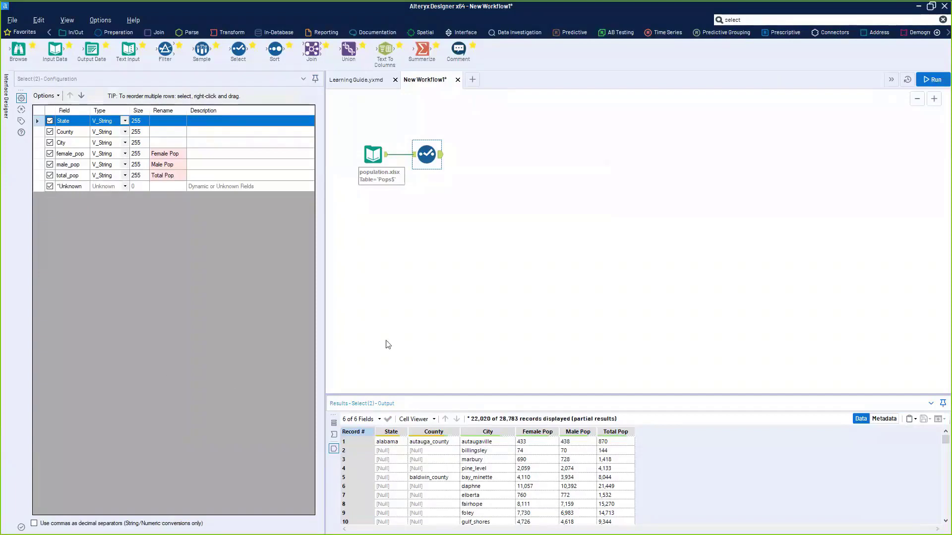
- Shift the Select tool up and right on the canvas, keeping its connection
left_click_drag(426, 155, 456, 137)
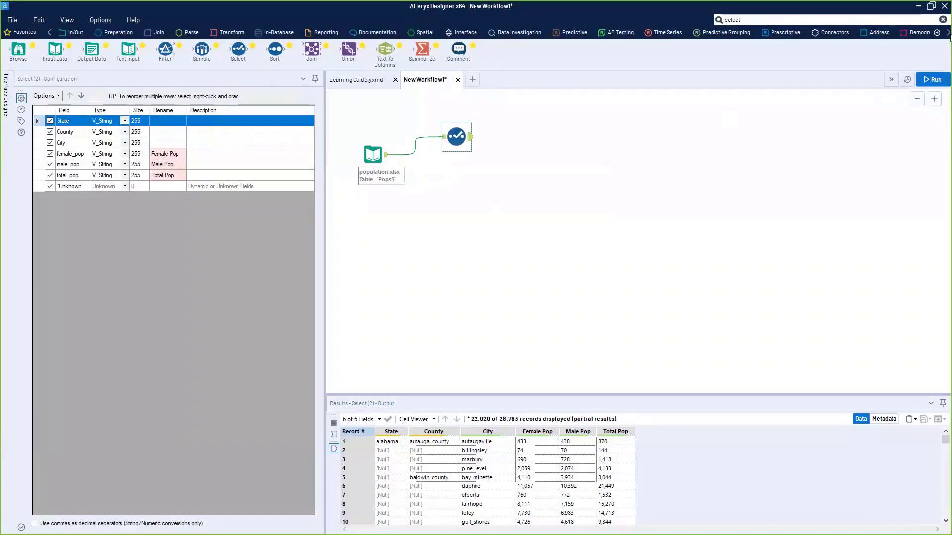
left_click(948, 33)
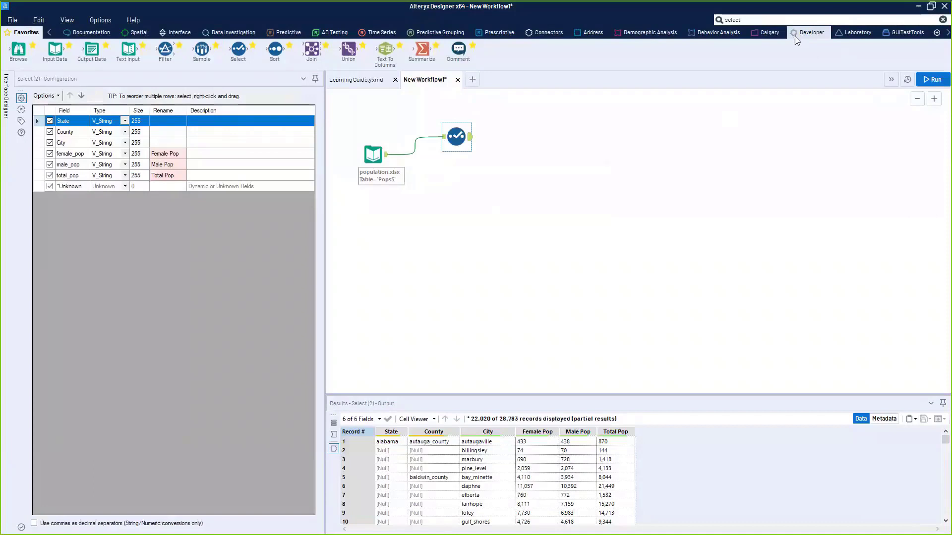
left_click(938, 33)
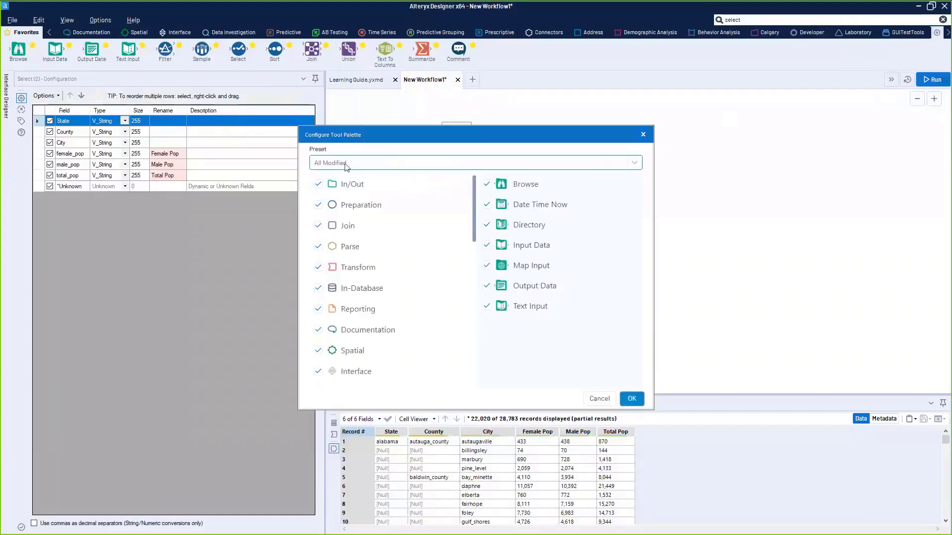
scroll(326, 320, "down", 2)
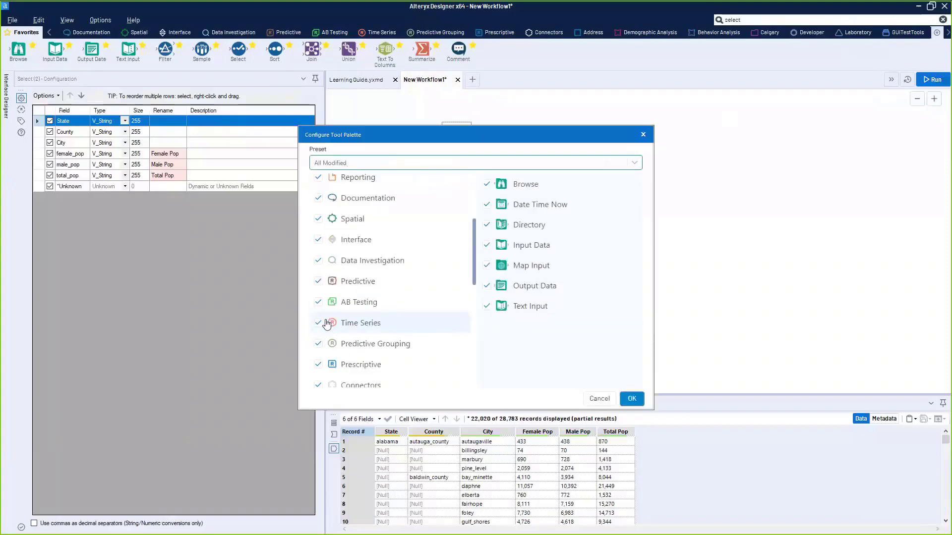
scroll(337, 271, "up", 3)
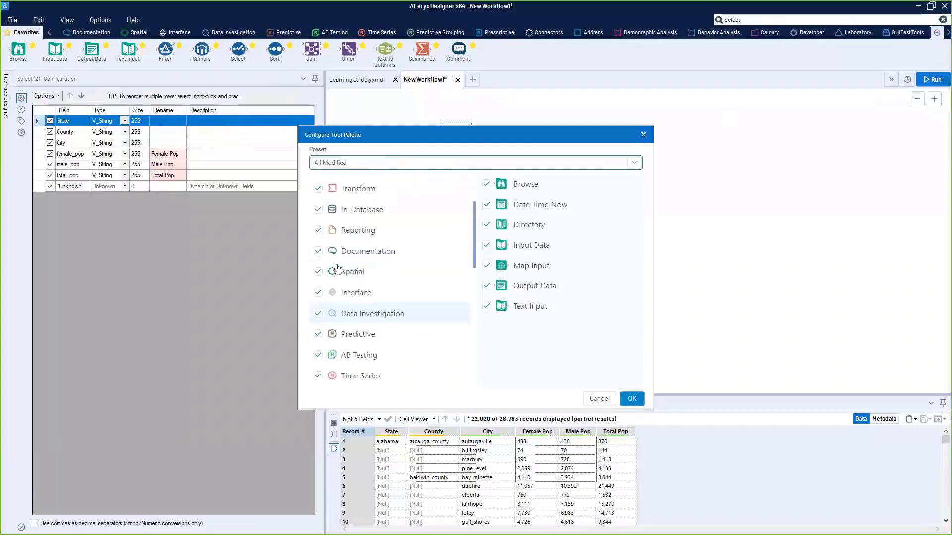
scroll(358, 328, "down", 3)
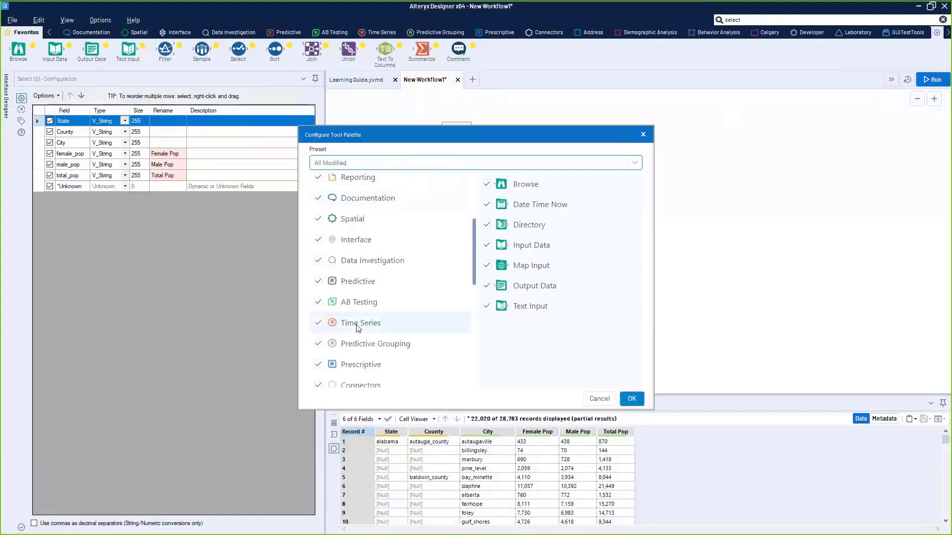
scroll(358, 328, "down", 3)
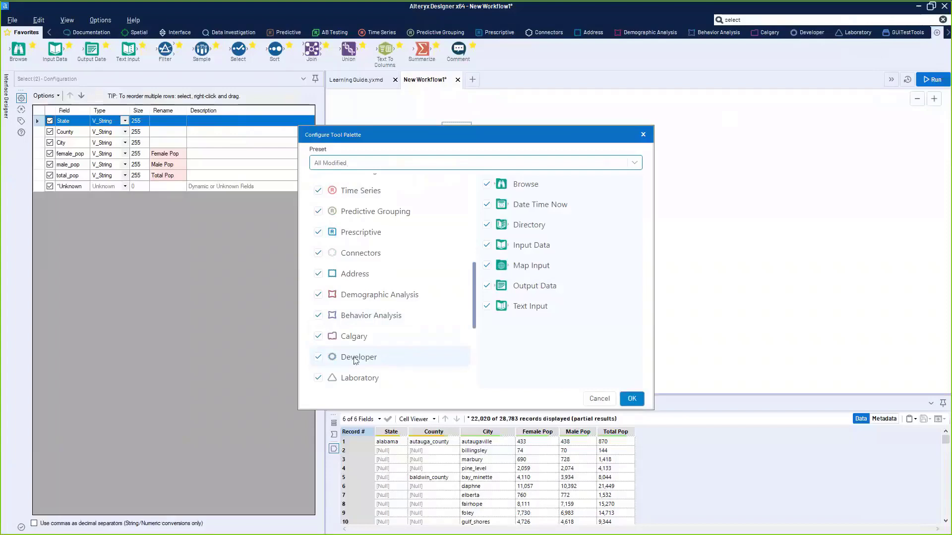
left_click(318, 364)
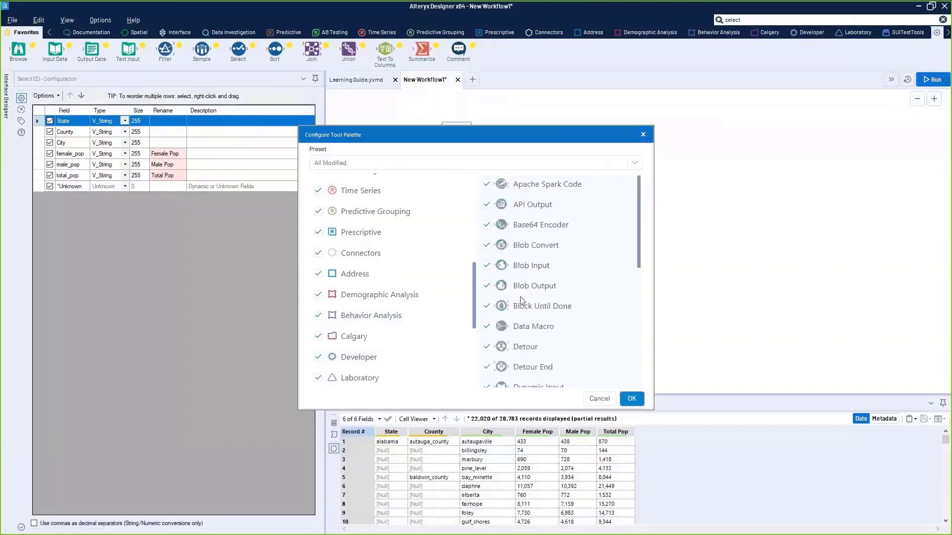
left_click(632, 398)
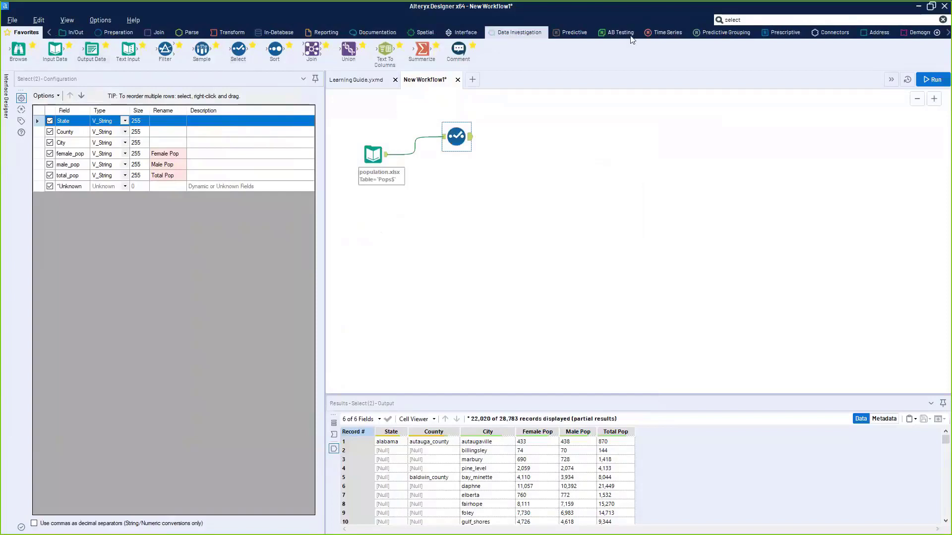
left_click(948, 33)
- Search the tool palette for 'dy' to find the Dynamic tools
left_click(948, 33)
left_click(948, 32)
left_click(806, 21)
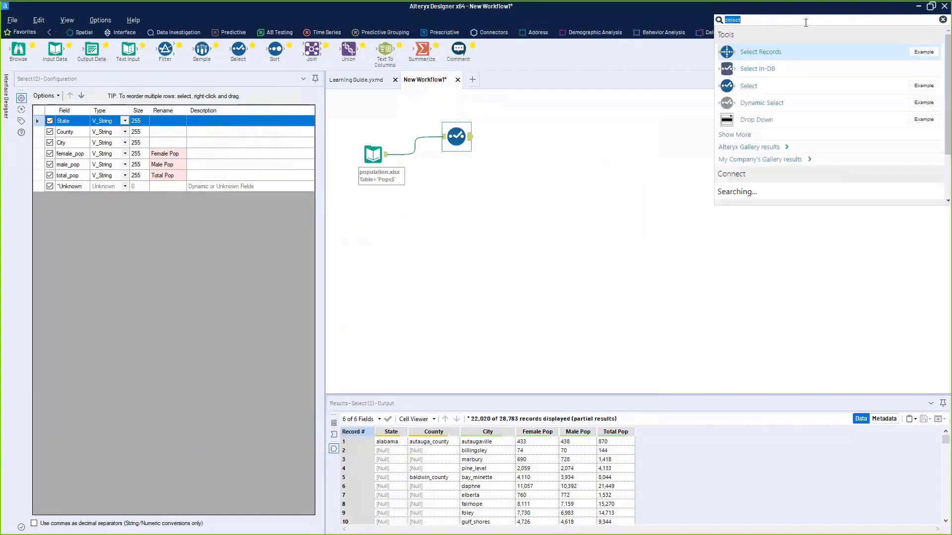
type("dy")
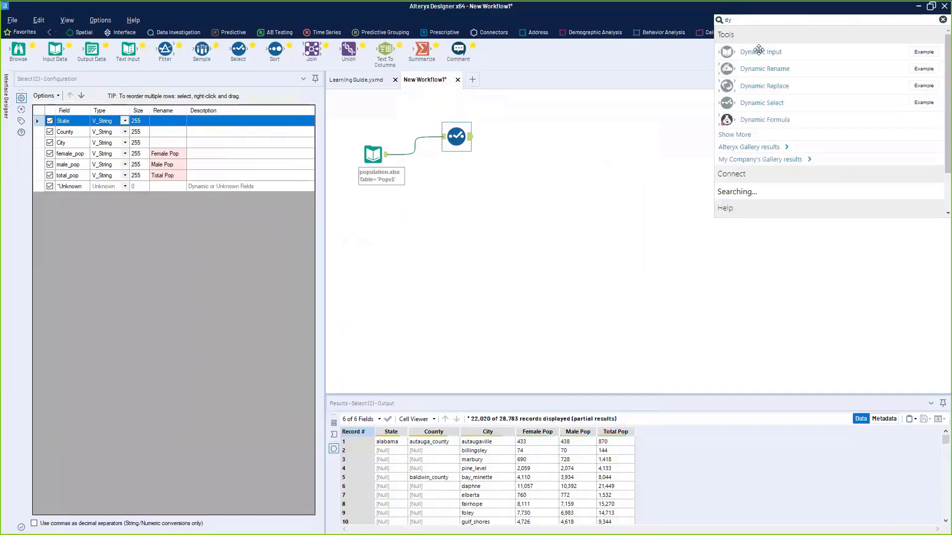
left_click(759, 49)
- Display the Developer category showing Dynamic Input, Dynamic Rename, Dynamic Replace and Dynamic Select
left_click(948, 33)
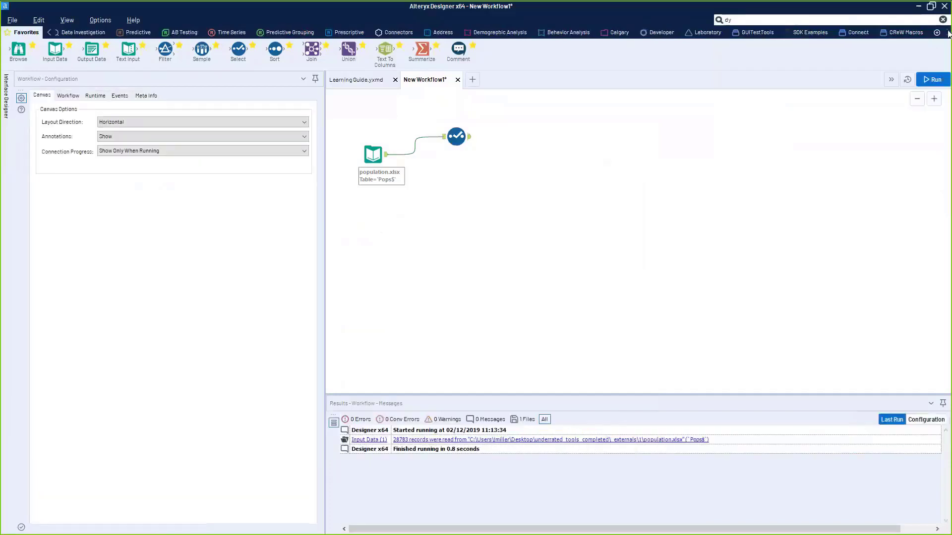
left_click(948, 33)
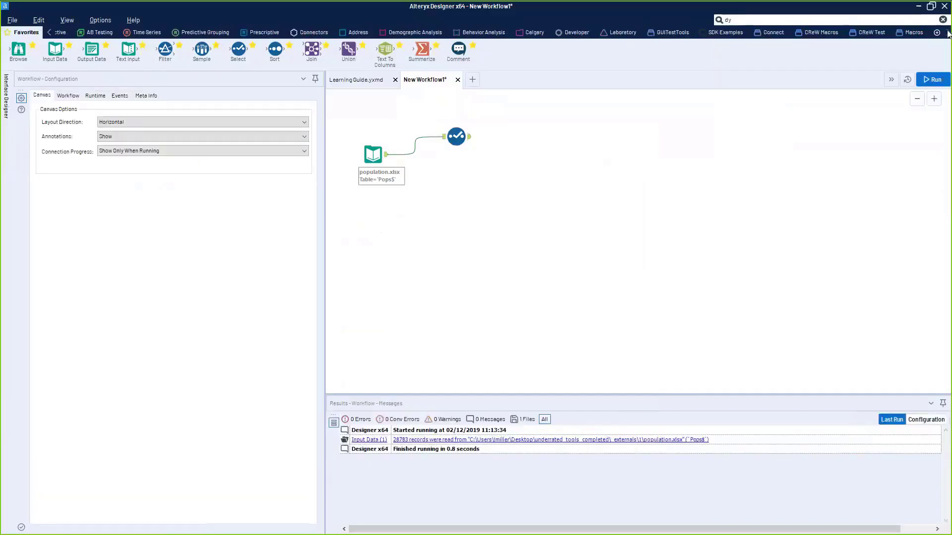
left_click(49, 33)
left_click(49, 33)
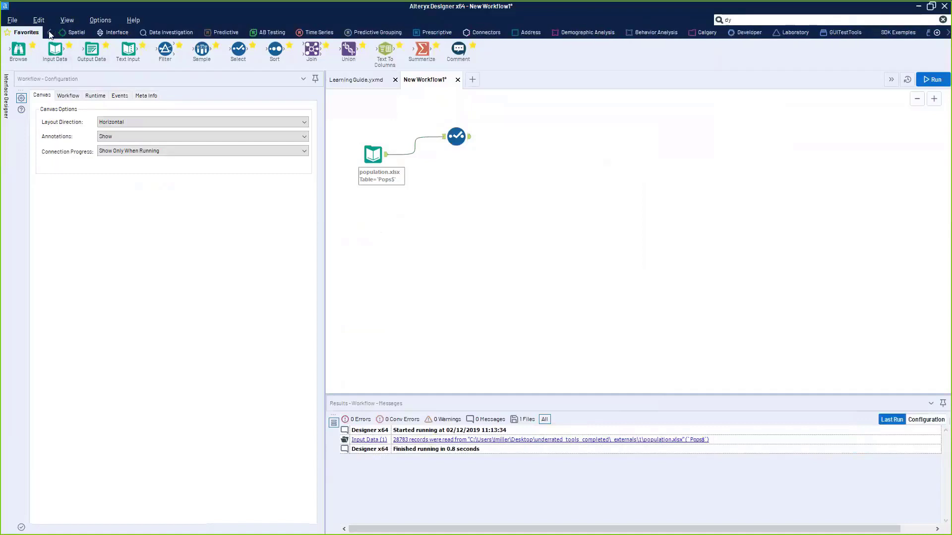
left_click(50, 33)
left_click(50, 33)
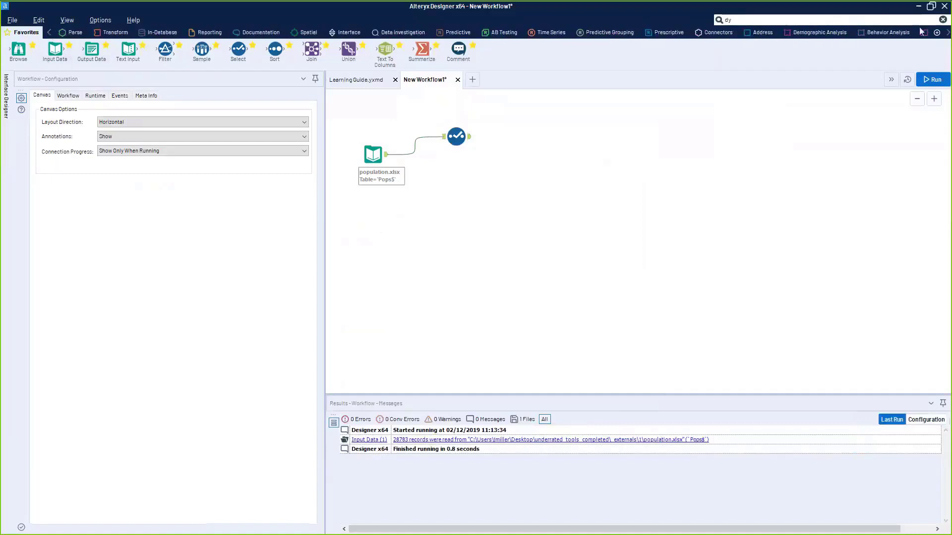
left_click(948, 33)
left_click(948, 32)
left_click(948, 33)
left_click(948, 32)
left_click(811, 32)
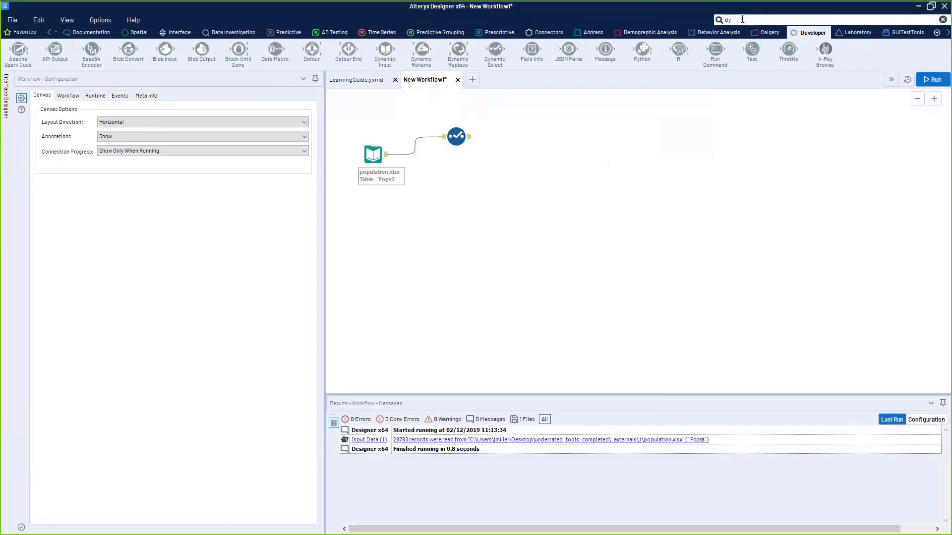
left_click(786, 20)
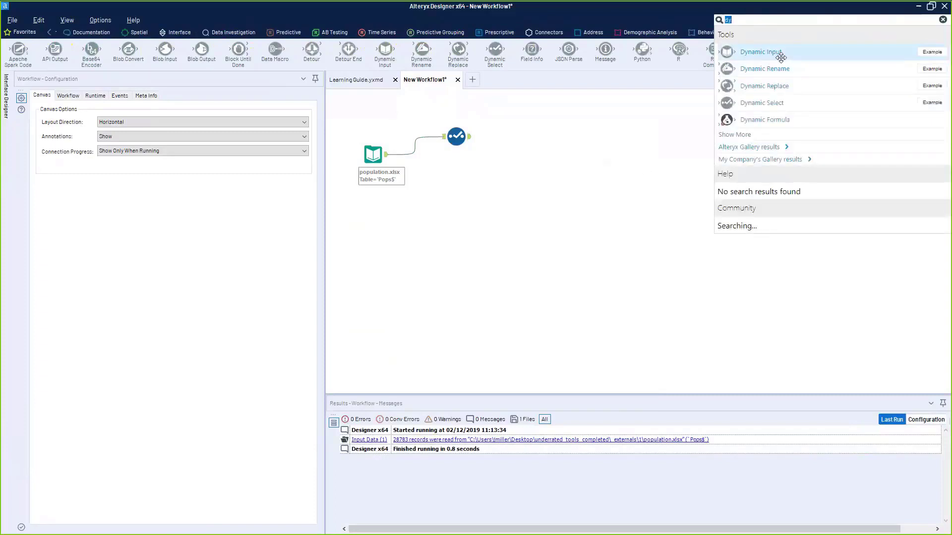
left_click(644, 132)
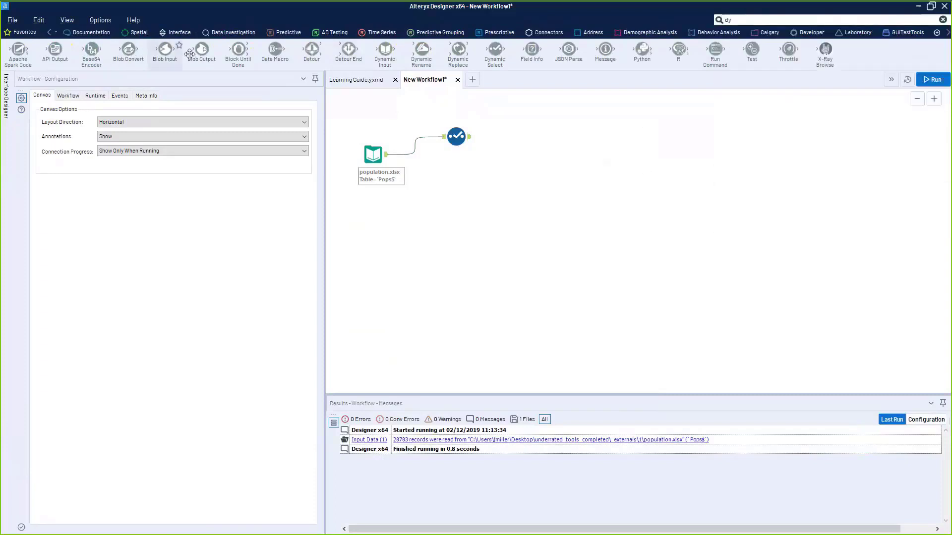
- Drop a Dynamic Rename tool connected to the population.xlsx input and select it for configuration
left_click_drag(422, 49, 456, 185)
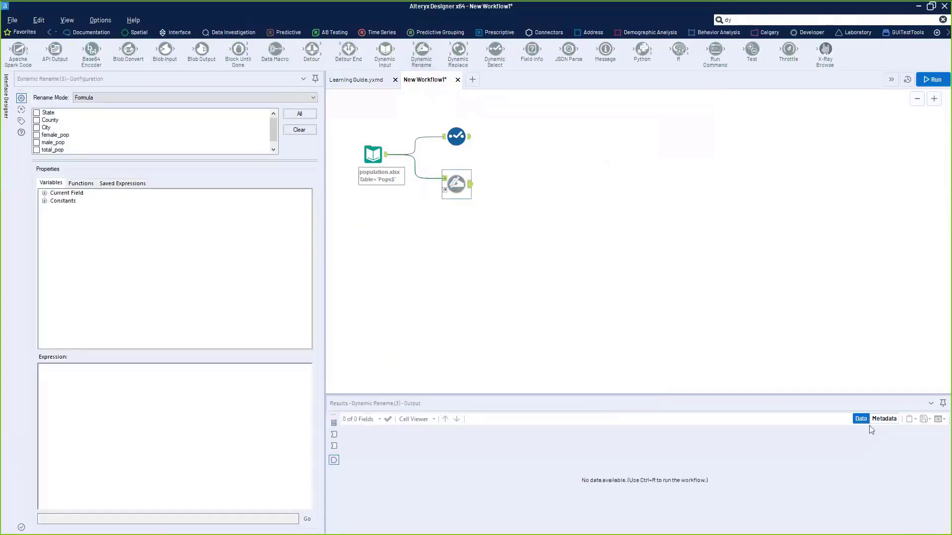
left_click(456, 136, "ctrl")
left_click(456, 136)
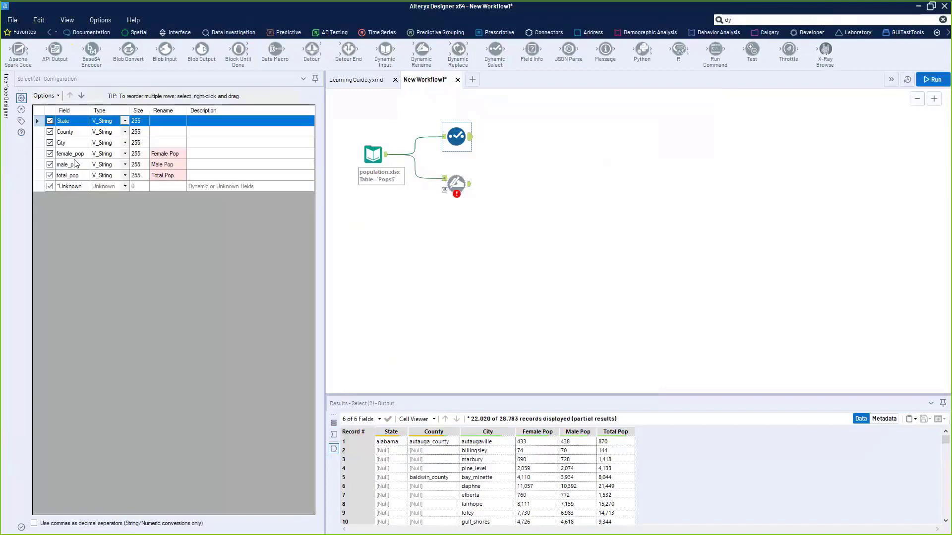
left_click(456, 185, "ctrl")
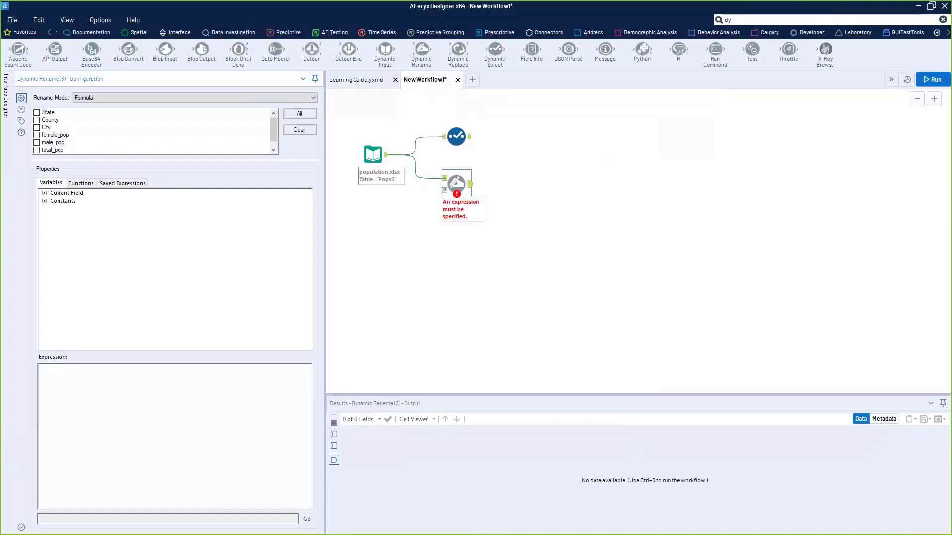
- Insert the ReplaceChar(String, y, z) function from the String functions into the rename expression
left_click(80, 183)
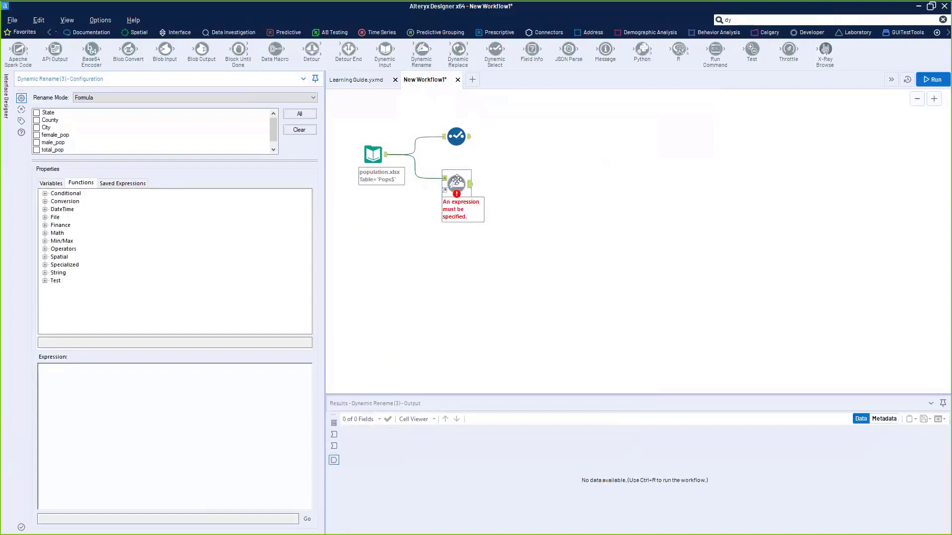
left_click_drag(456, 183, 456, 189)
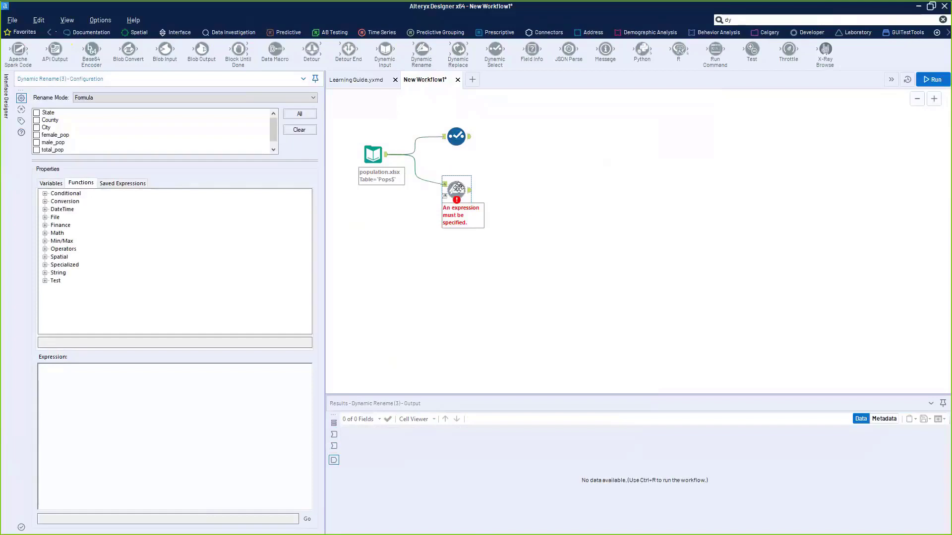
left_click(45, 273)
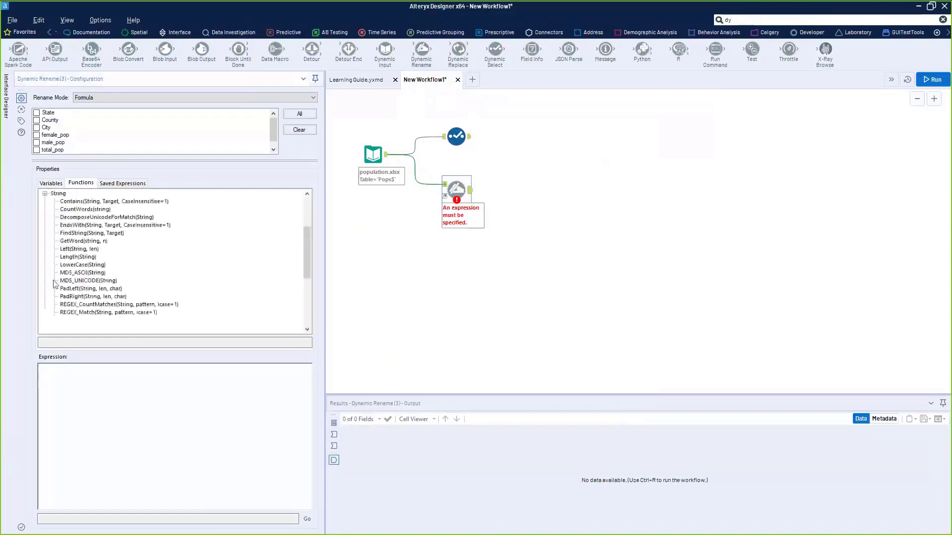
mouse_move(307, 257)
left_mouse_down()
mouse_move(299, 308)
mouse_move(308, 308)
mouse_move(311, 257)
mouse_move(310, 270)
left_mouse_up()
double_click(81, 282)
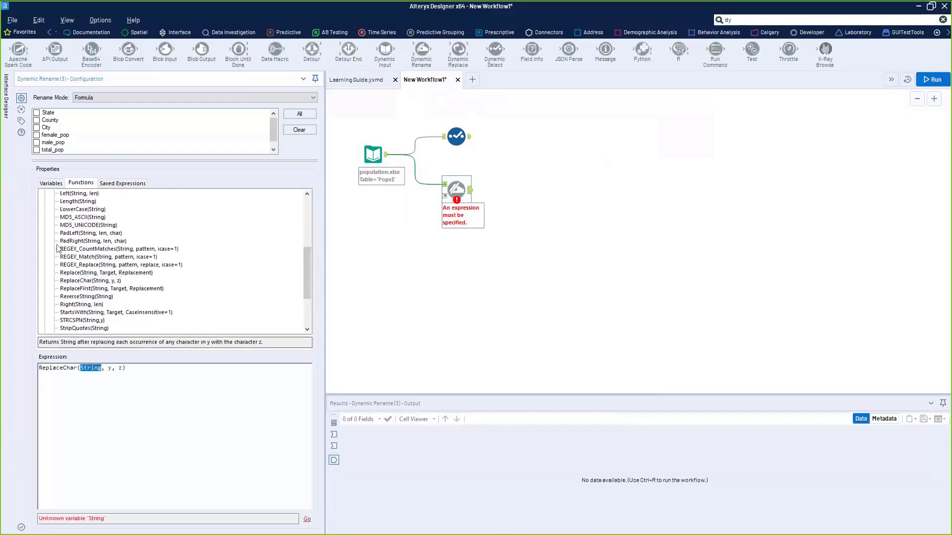
- Expand the Current Field variables and the Engine constants in the Variables list
left_click(52, 183)
left_click(44, 194)
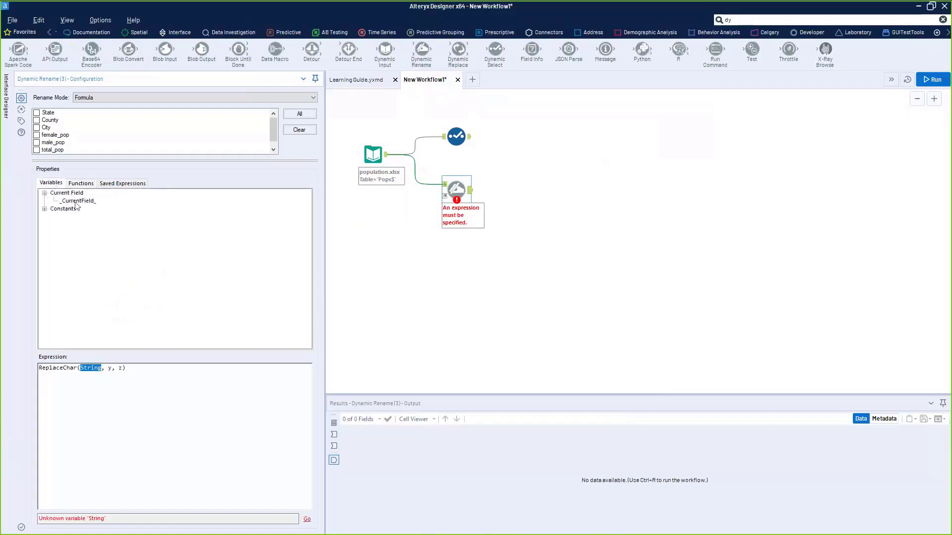
left_click(45, 209)
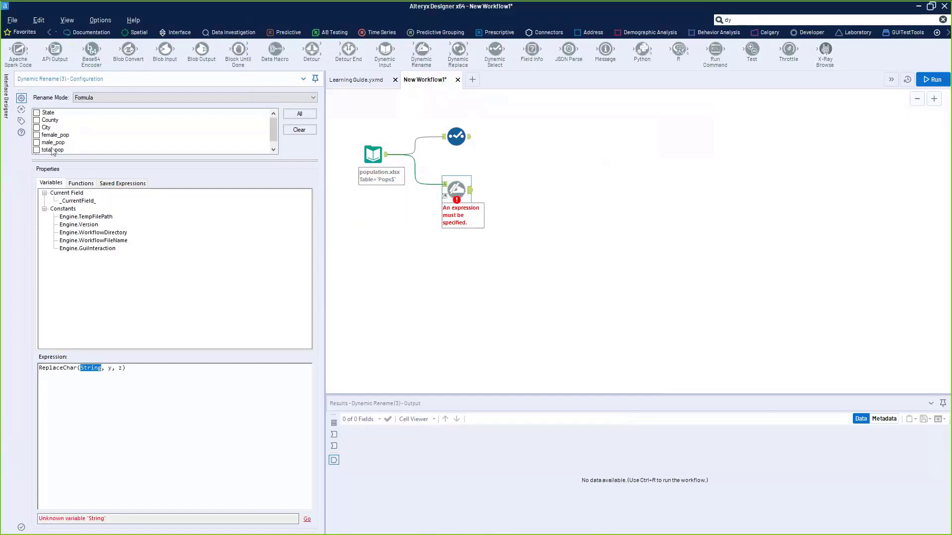
- Apply to all fields the formula ReplaceChar([_CurrentField_], '_', ' ')
left_click(299, 115)
scroll(272, 132, "down", 1)
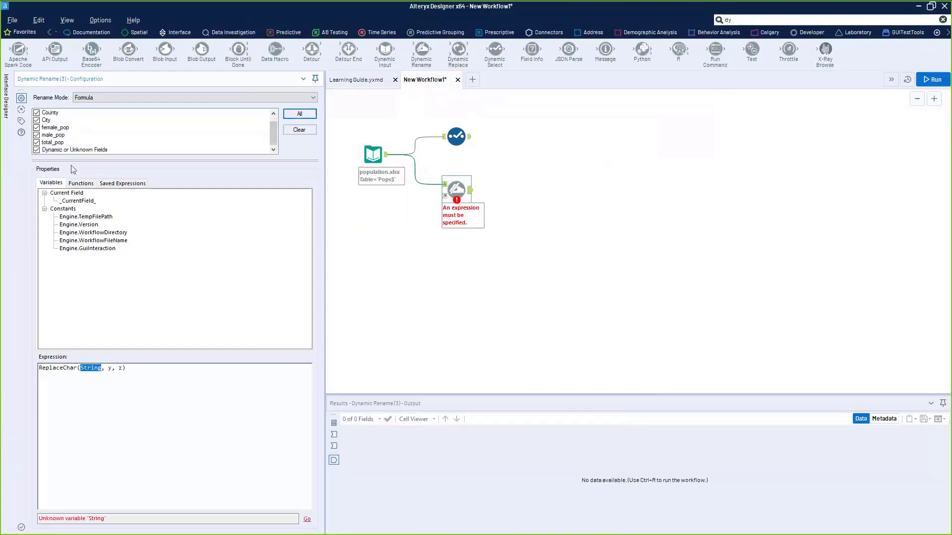
scroll(70, 165, "up", 1)
scroll(55, 147, "down", 1)
left_click_drag(84, 202, 129, 378)
left_click(144, 369)
type("'_'")
key("Delete")
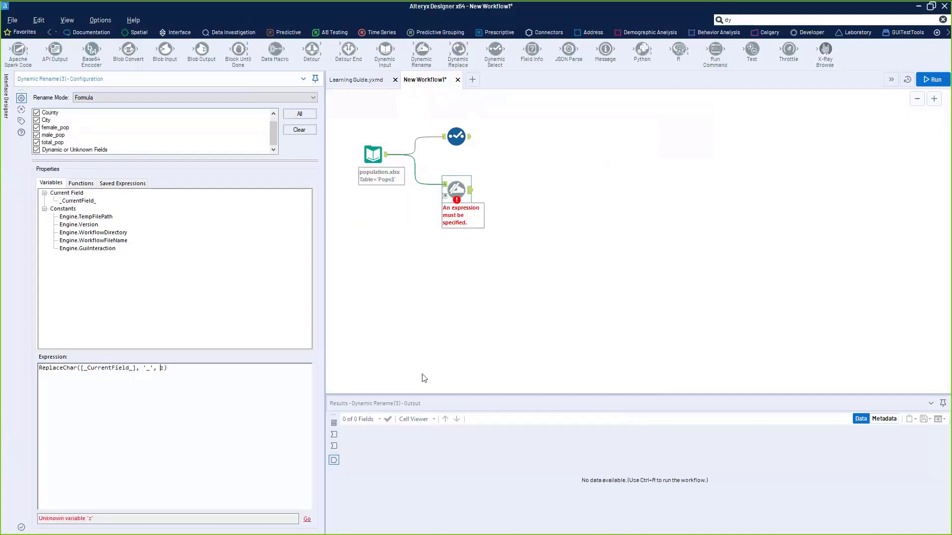
type("'")
key("Delete")
type("'")
- Run the workflow and view the Dynamic Rename output
left_click(501, 266)
key("ctrl+r")
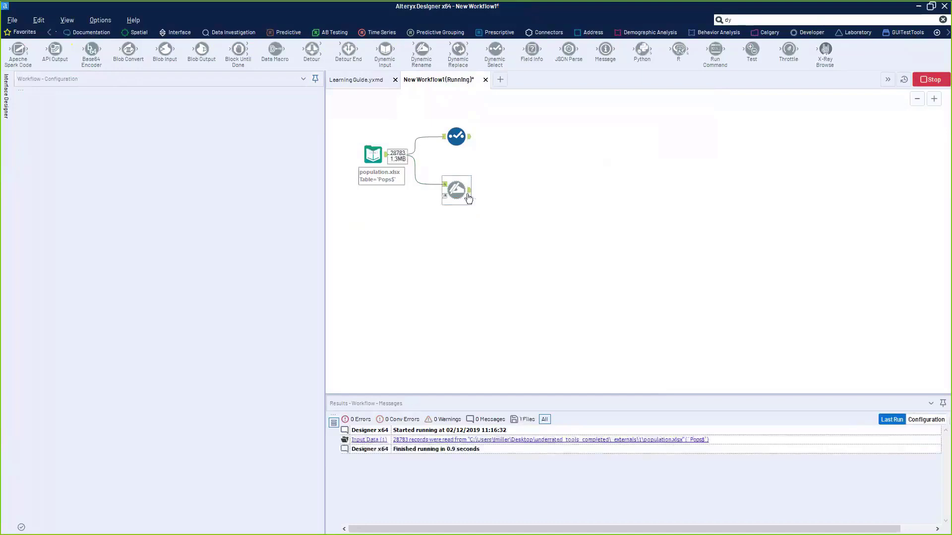
left_click(465, 193)
- Check the headers read female pop, male pop, total pop, and add a blank line above the formula
left_click(474, 486)
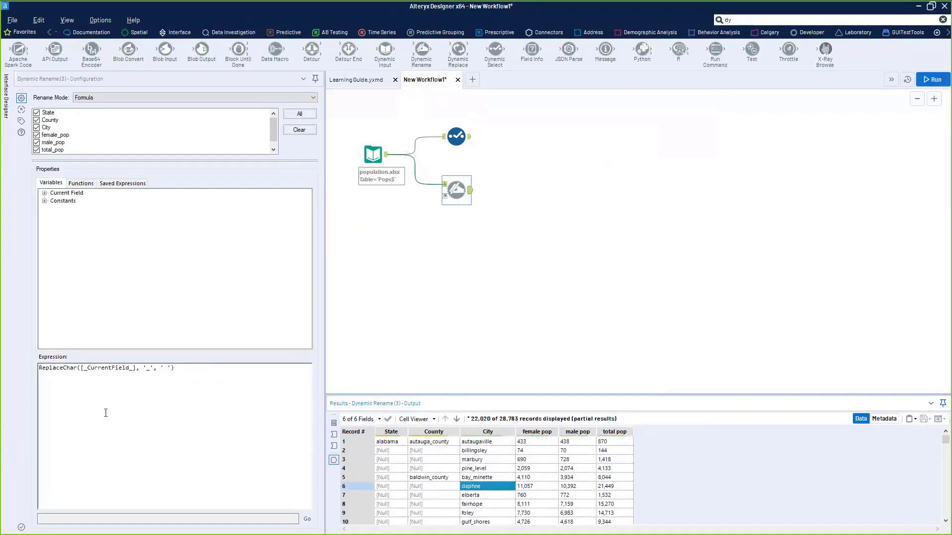
left_click_drag(40, 372, 67, 403)
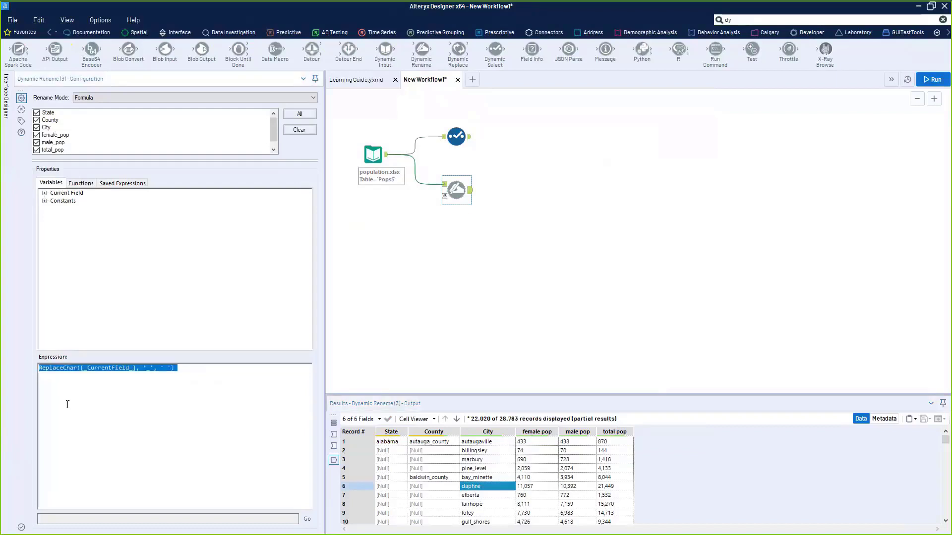
left_click(40, 368)
key("Return")
key("Up")
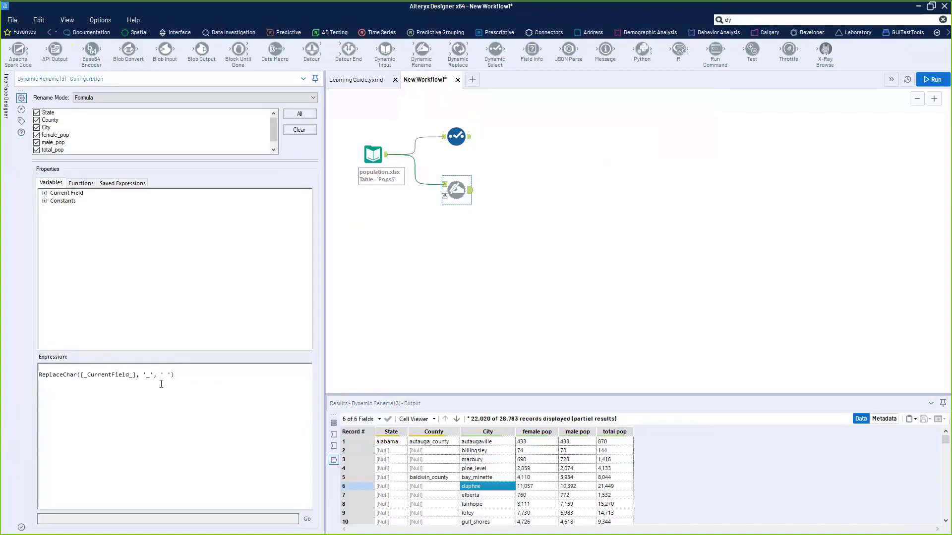
left_click_drag(175, 375, 51, 377)
left_click(69, 387)
left_click_drag(178, 376, 57, 379)
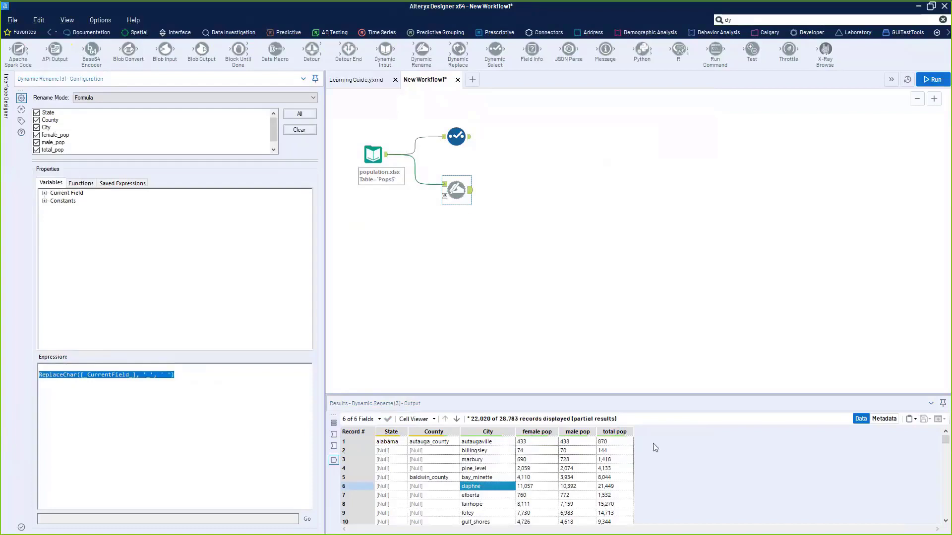
- Wrap the ReplaceChar formula inside TitleCase( … ), removing the placeholder argument and closing the bracket
left_click(55, 367)
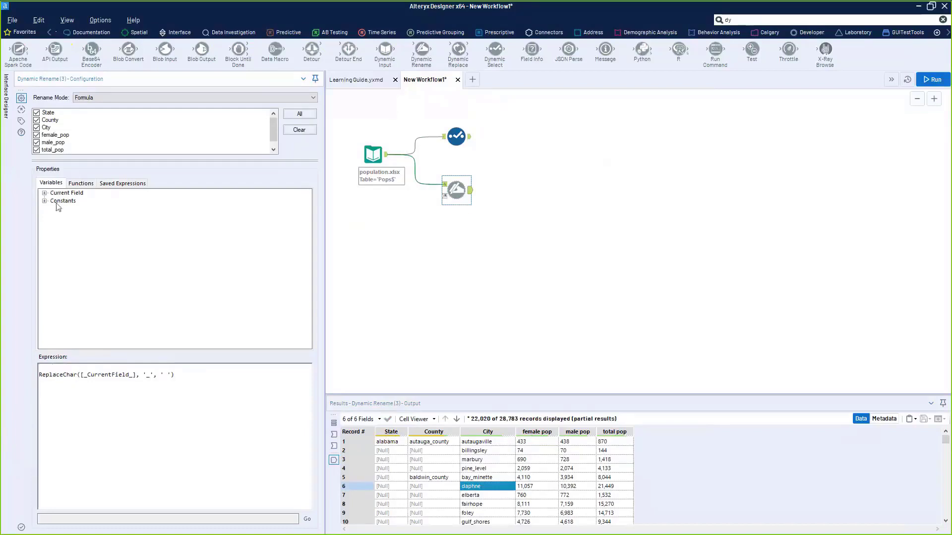
left_click(44, 193)
left_click(81, 184)
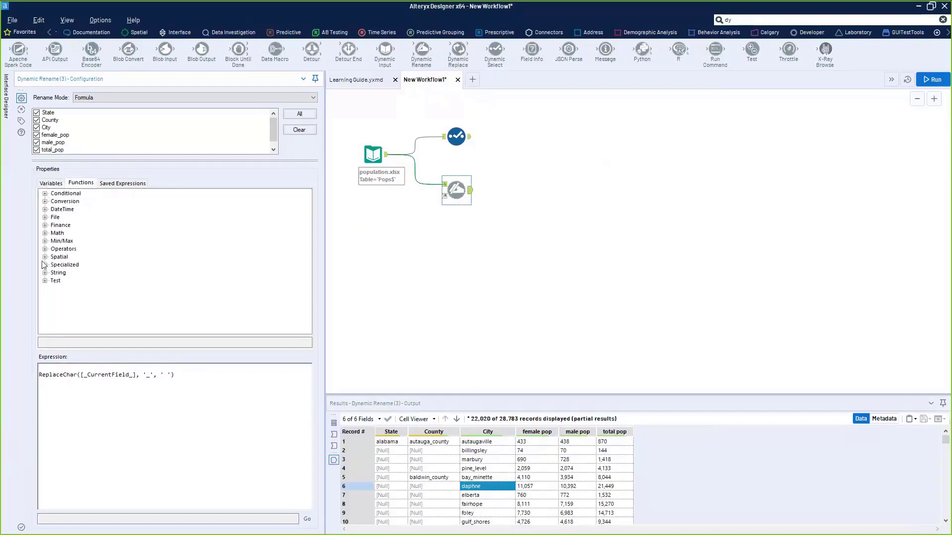
left_click(45, 277)
scroll(118, 274, "down", 5)
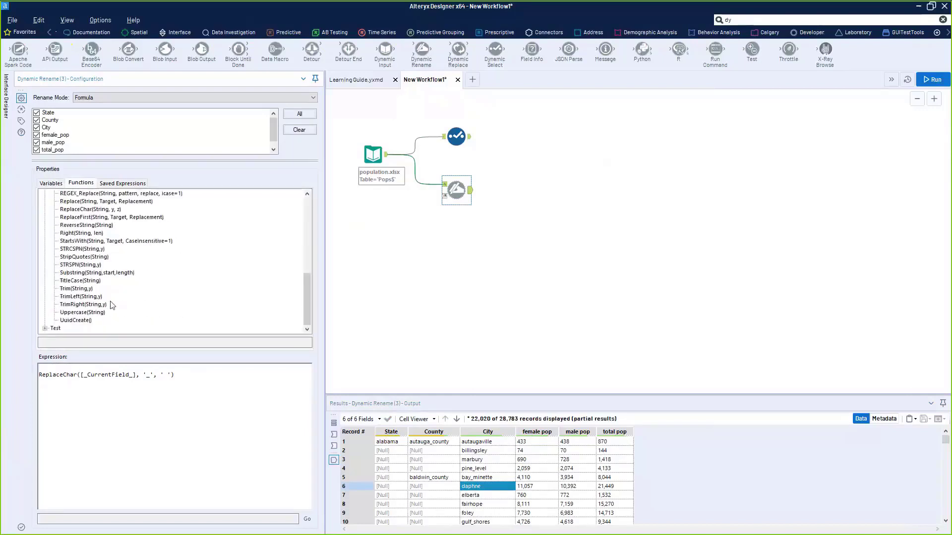
double_click(77, 281)
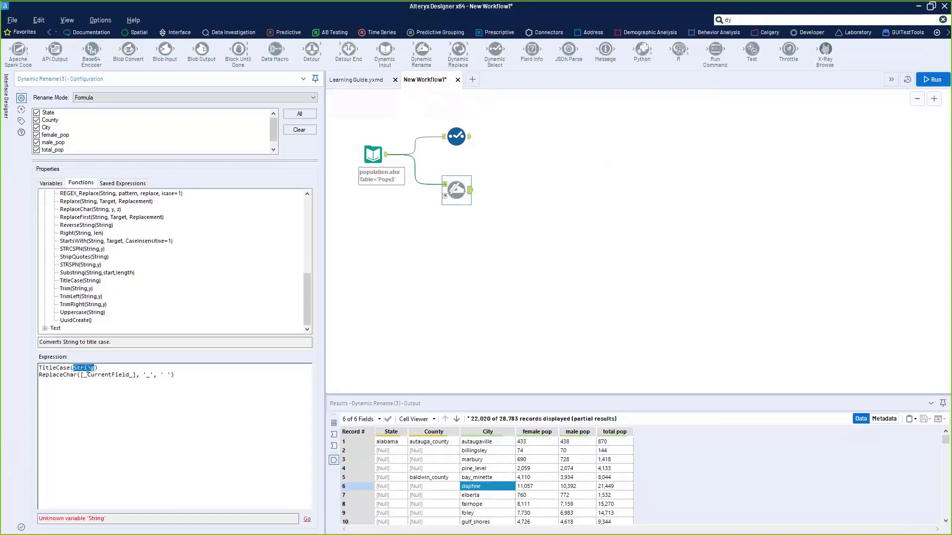
left_click_drag(100, 368, 71, 365)
key("BackSpace")
type(")")
left_click_drag(74, 368, 40, 382)
left_click(93, 434)
- Run the workflow and view the title-cased headers such as Female Pop
left_click(503, 266)
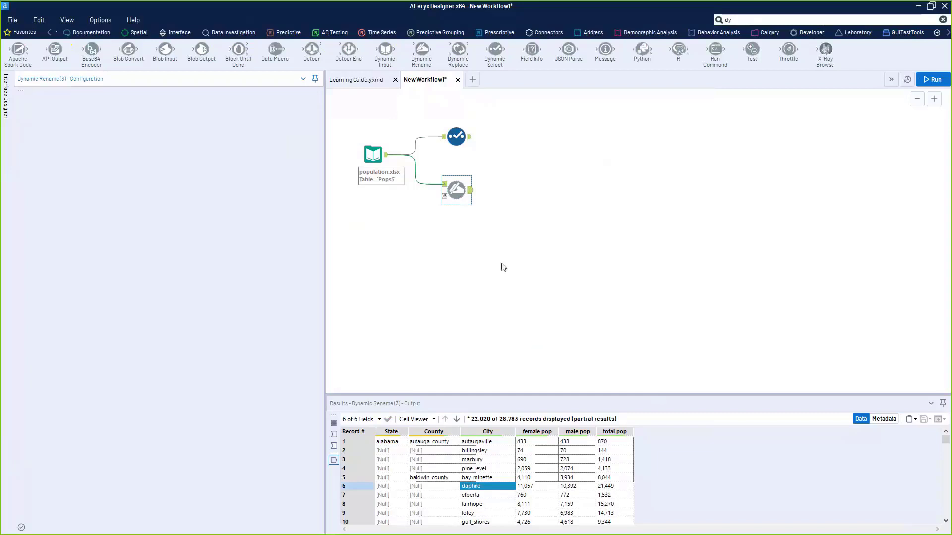
key("ctrl+r")
left_click(469, 192)
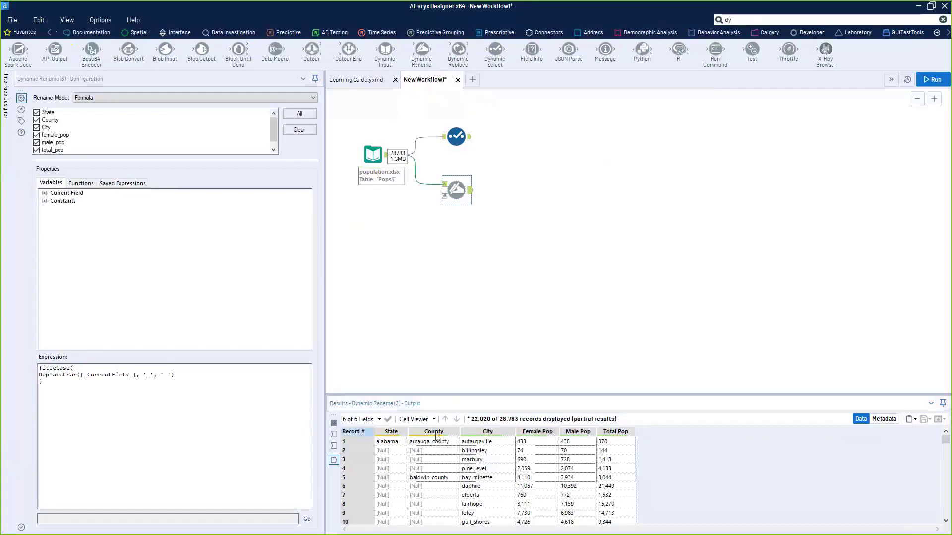
- Tidy the Select and rename tools on the canvas, then add a second Dynamic Rename fed by the input
left_click_drag(457, 193, 457, 174)
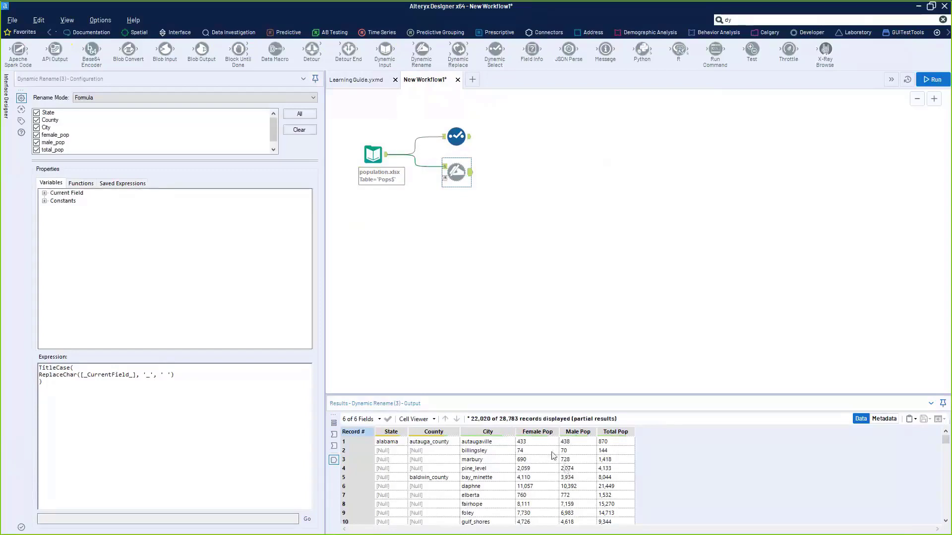
left_click_drag(450, 144, 408, 132)
left_click_drag(453, 174, 459, 157)
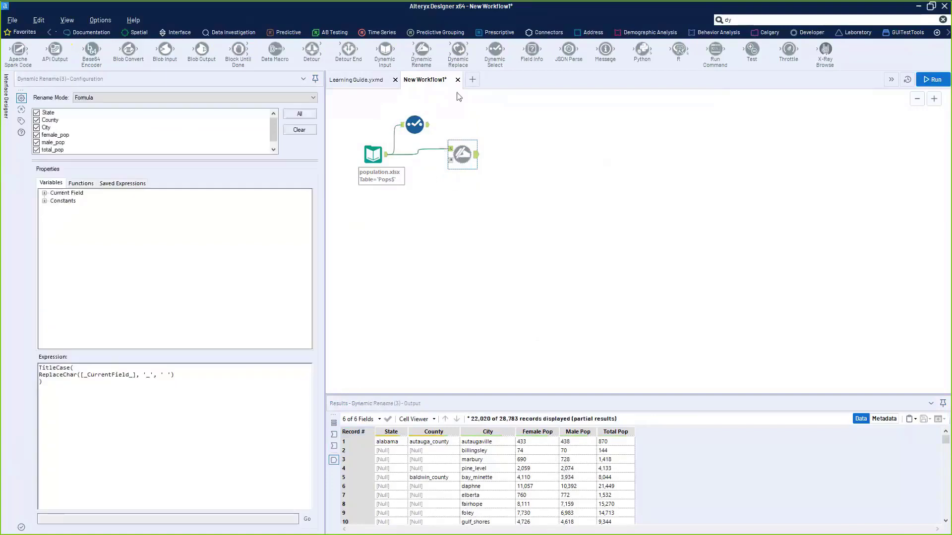
left_click_drag(422, 53, 450, 221)
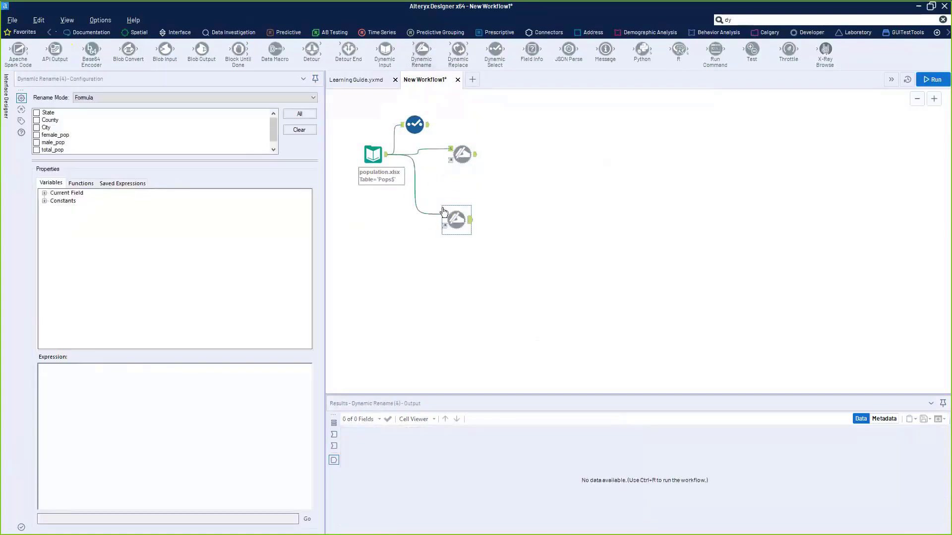
- Set the second Dynamic Rename to Add Prefix '2000' on all fields and run the workflow
left_click(192, 98)
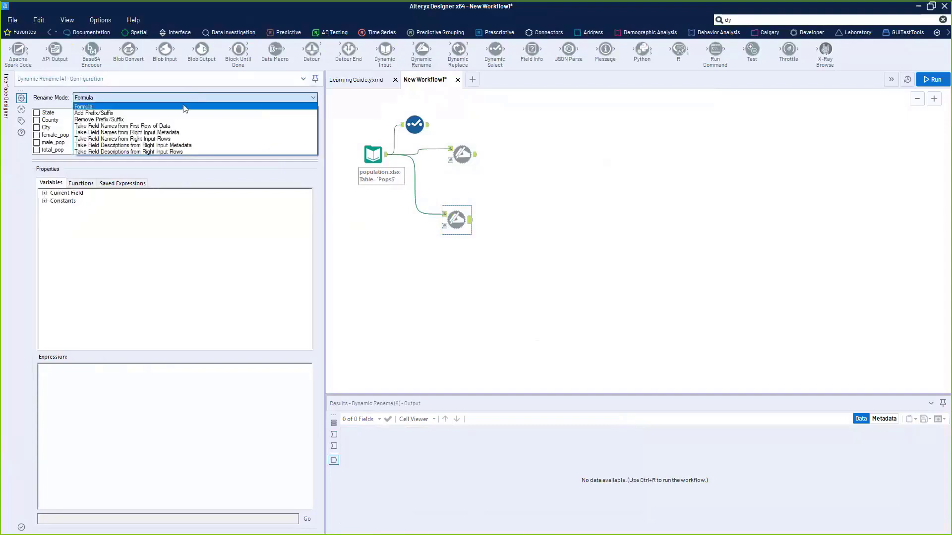
left_click(183, 113)
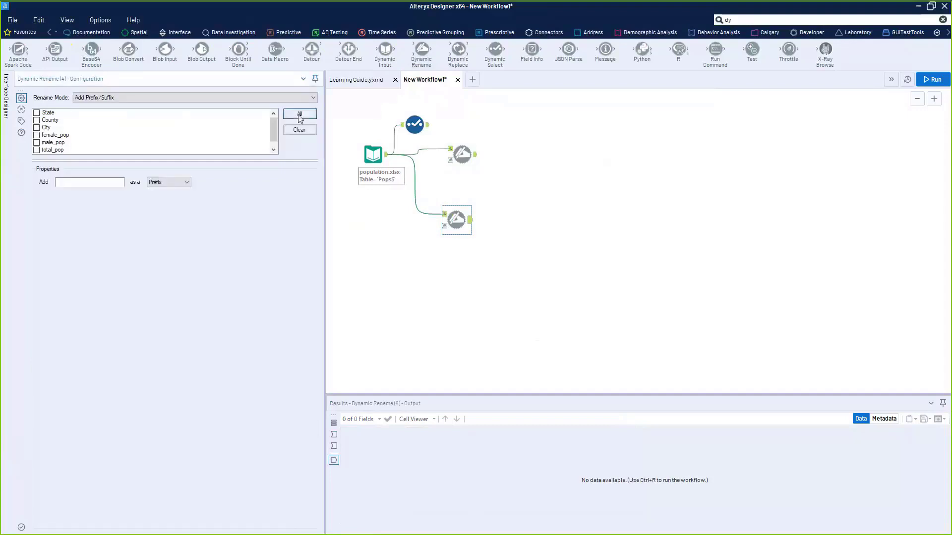
left_click(70, 183)
type("2000")
key("ctrl+r")
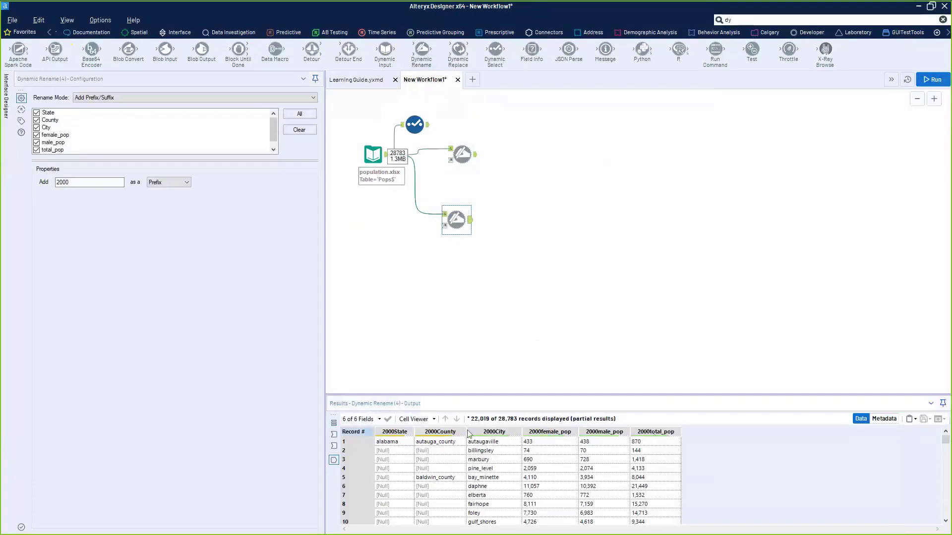
left_click(118, 98)
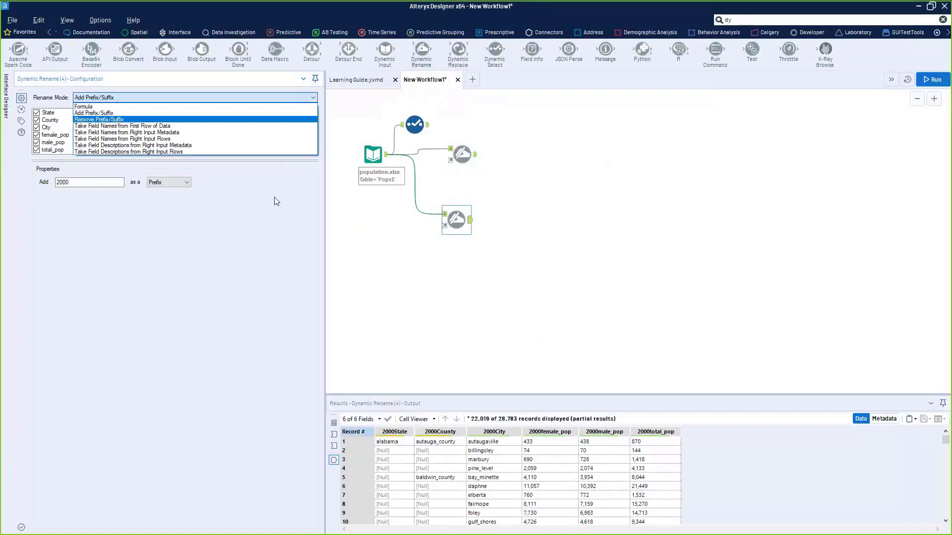
- Add a third Dynamic Rename that removes the '2000' prefix, run it, and check restored headers
left_click(742, 20)
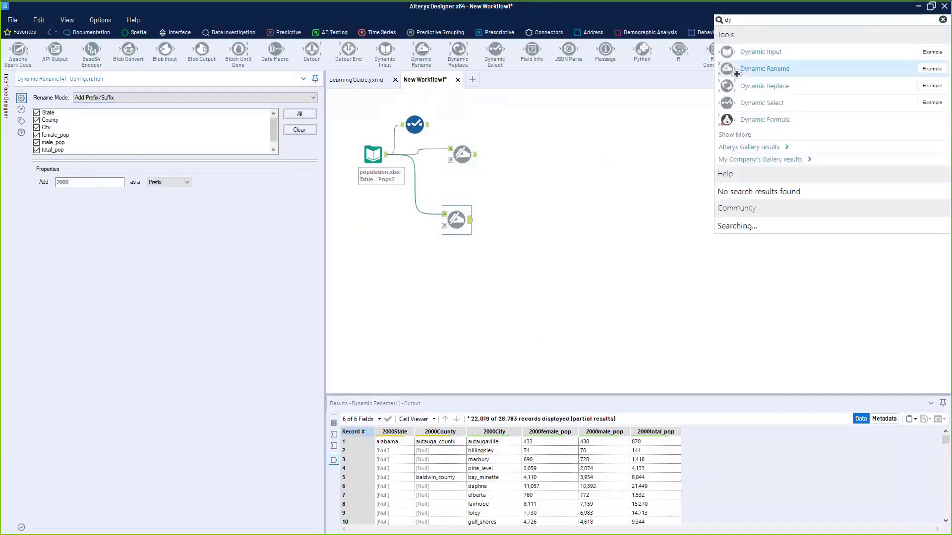
left_click_drag(764, 69, 507, 224)
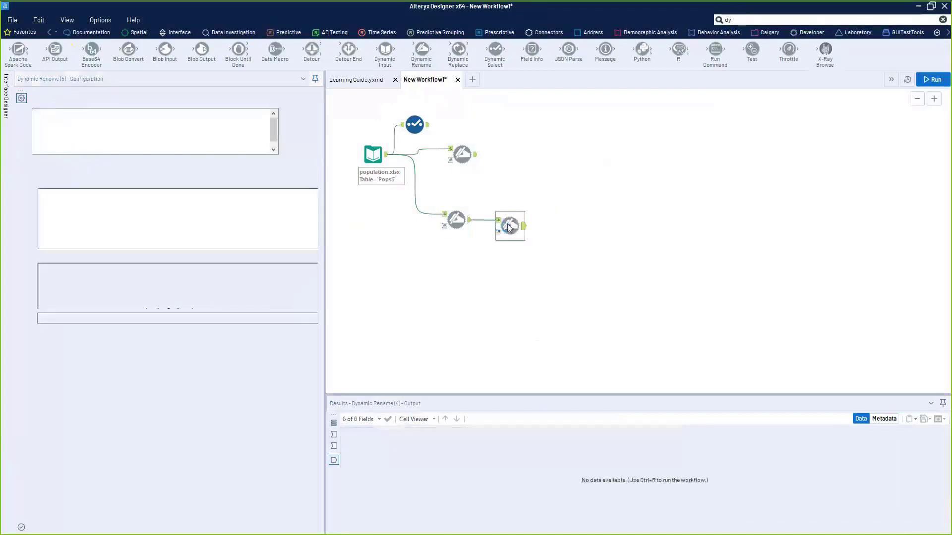
left_click(121, 98)
left_click(121, 120)
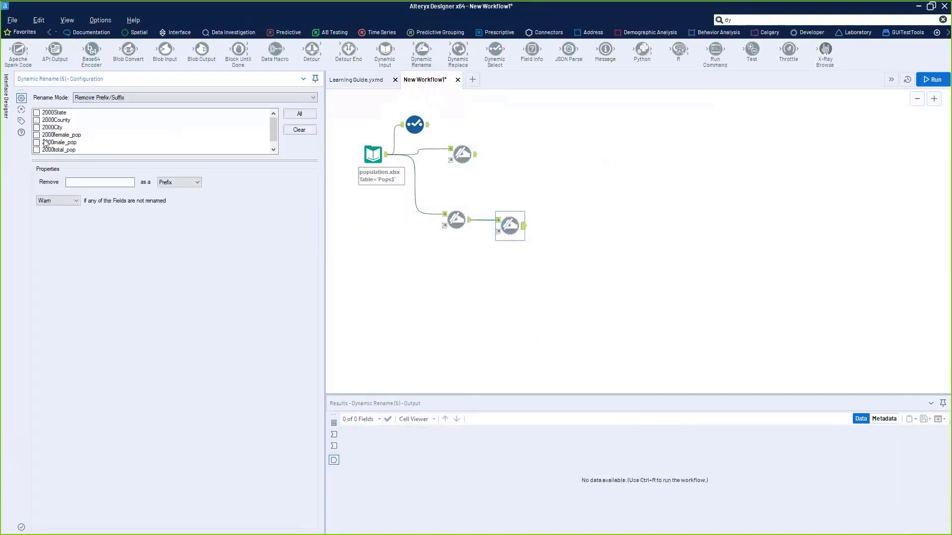
left_click(115, 179)
type("2000")
key("ctrl+r")
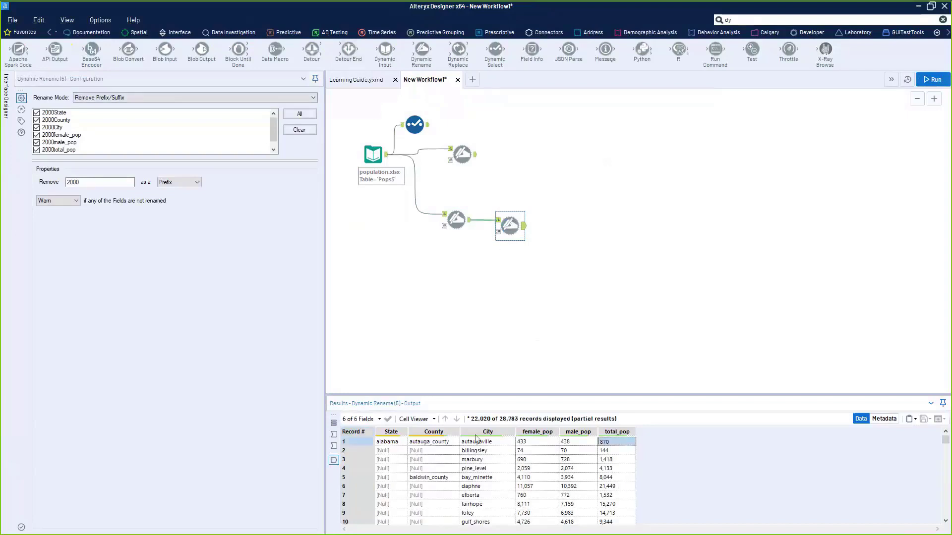
left_click(365, 443)
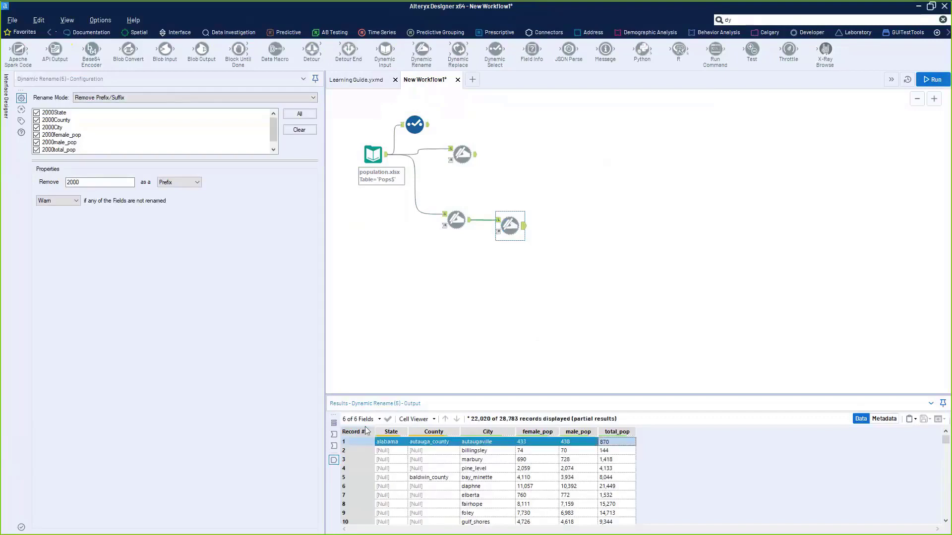
- Switch the third Dynamic Rename to Take Field Names from First Row of Data (alabama, autauga_county, …)
left_click(188, 97)
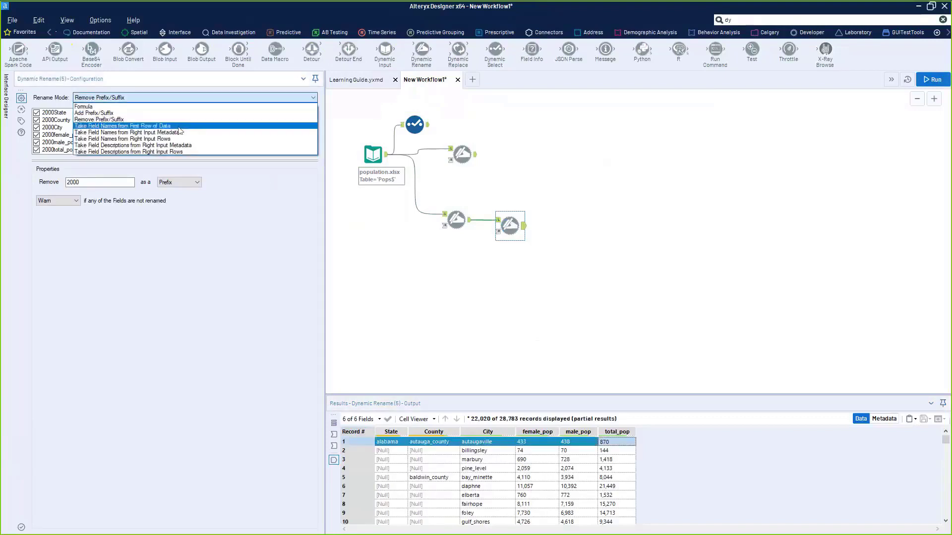
left_click(179, 126)
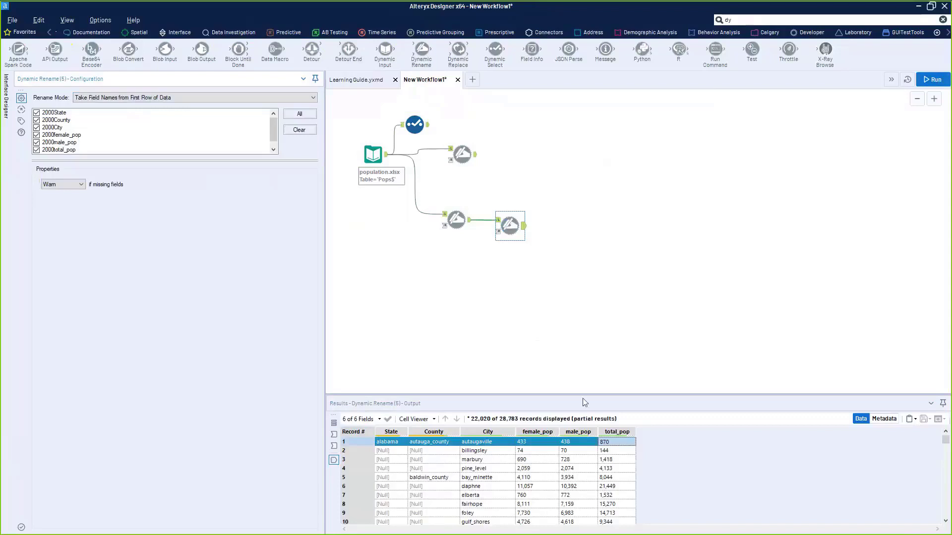
left_click(514, 221)
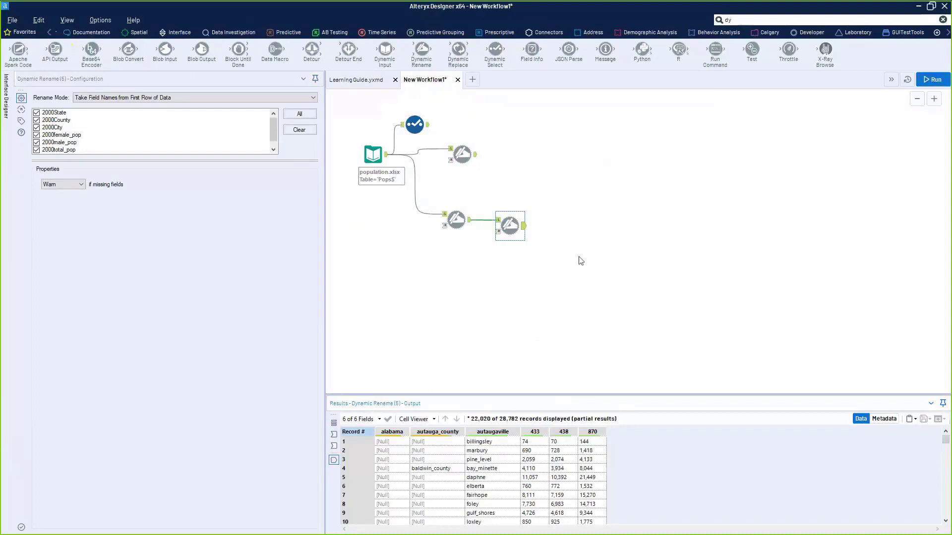
left_click(207, 100)
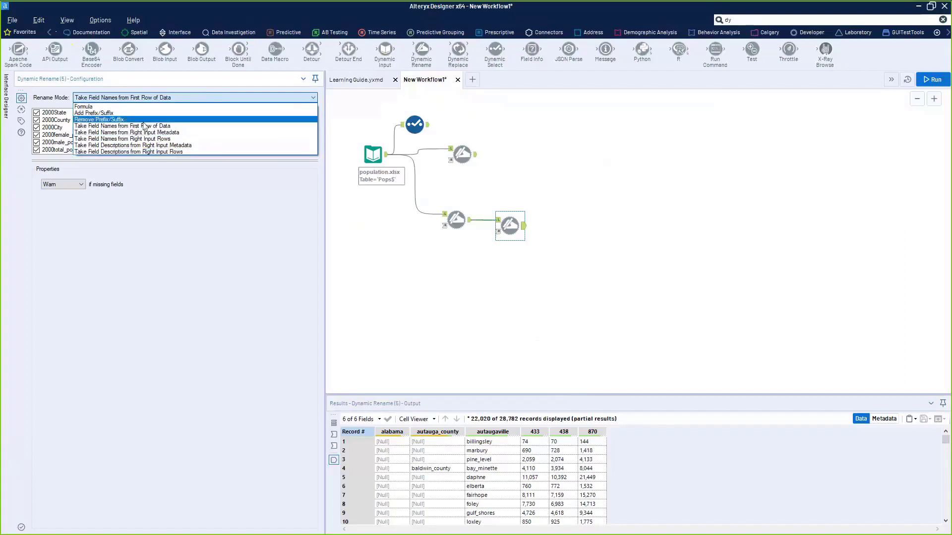
- Connect the Formula-mode rename into the R input, choose Take Field Names from Right Input Metadata, and run
left_click(475, 158)
left_click_drag(475, 157, 498, 231)
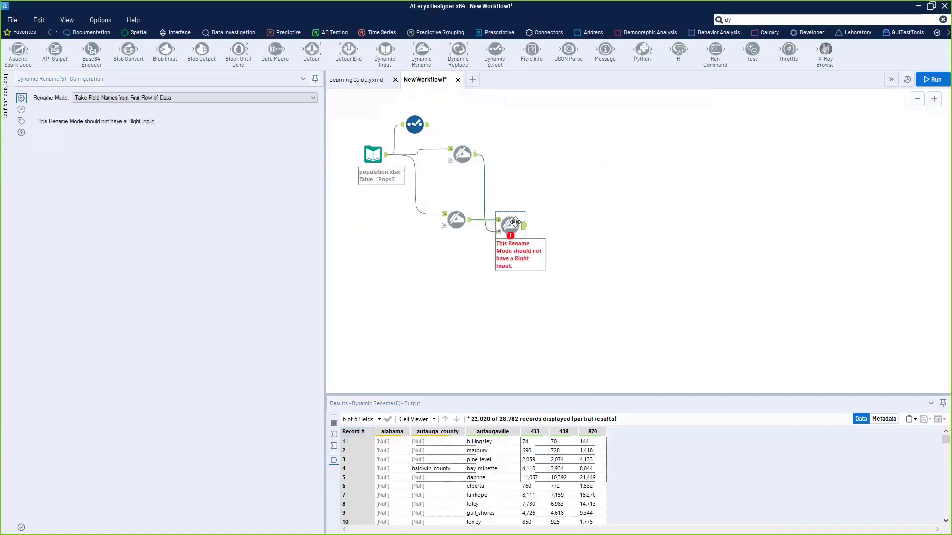
left_click(185, 98)
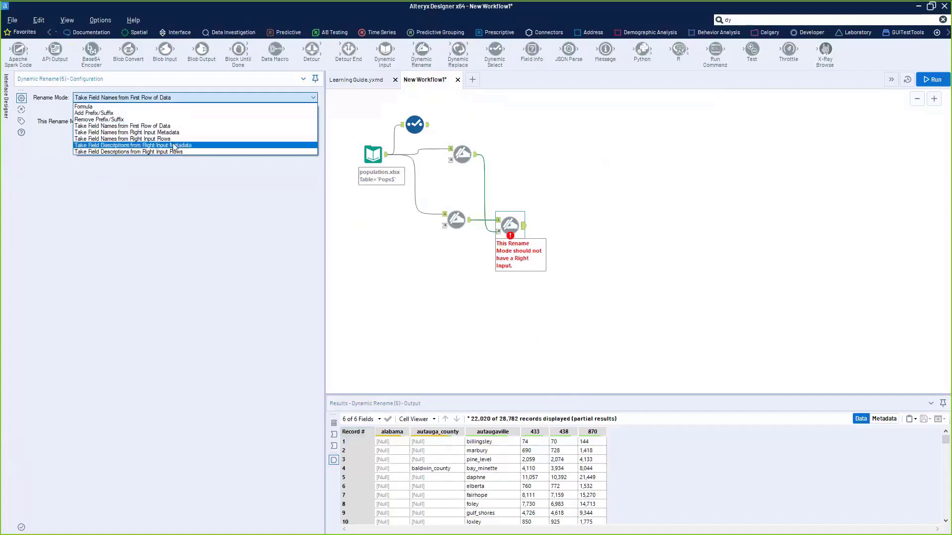
left_click(177, 133)
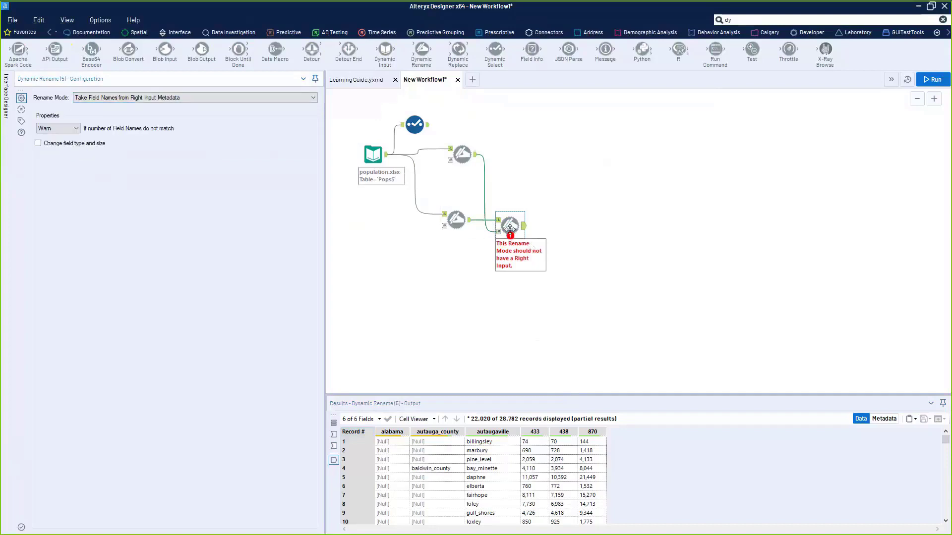
key("ctrl+r")
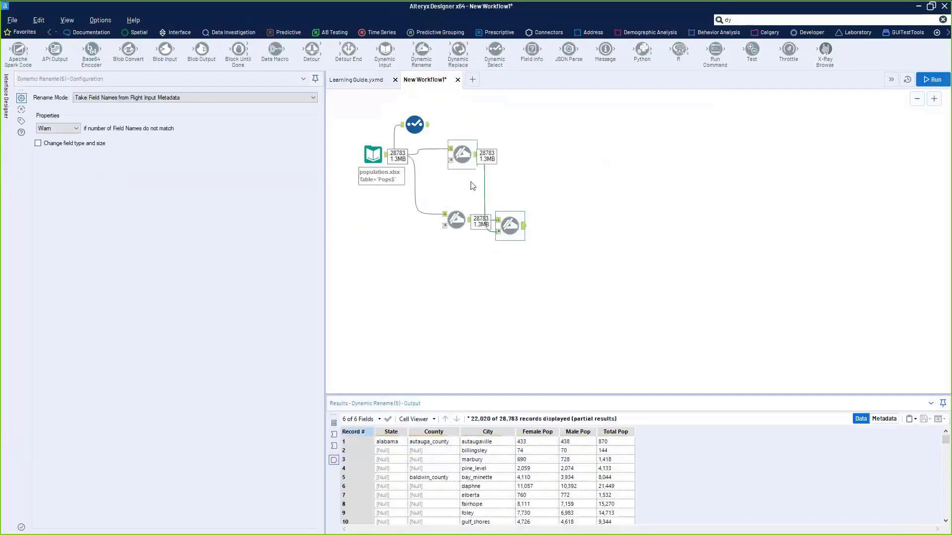
- Move the lower Dynamic Rename down and inspect each rename tool's output and connection
left_click_drag(456, 219, 520, 231)
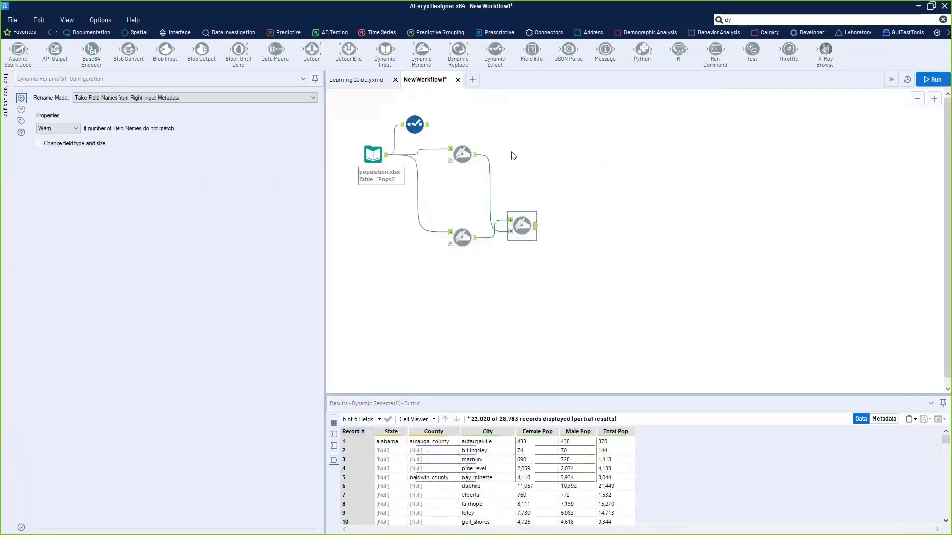
left_click(474, 157)
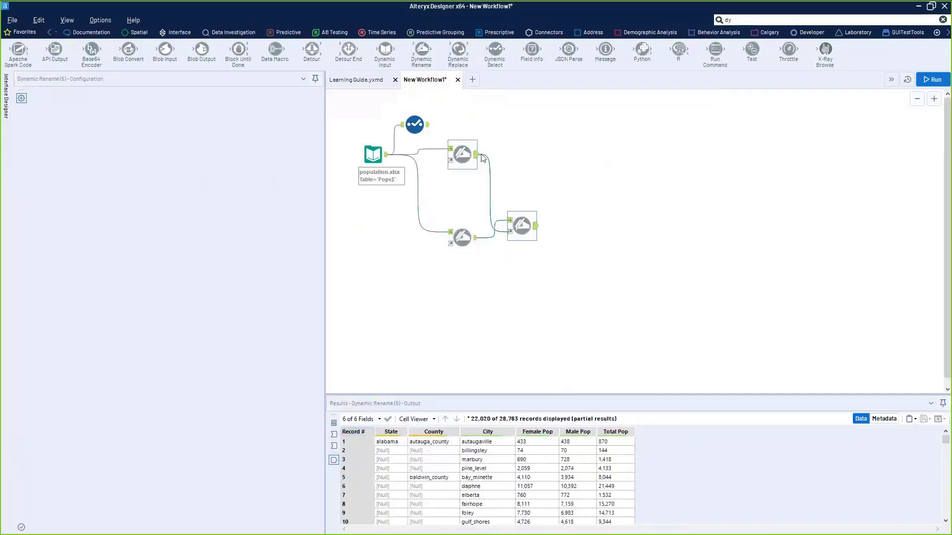
left_click(475, 239)
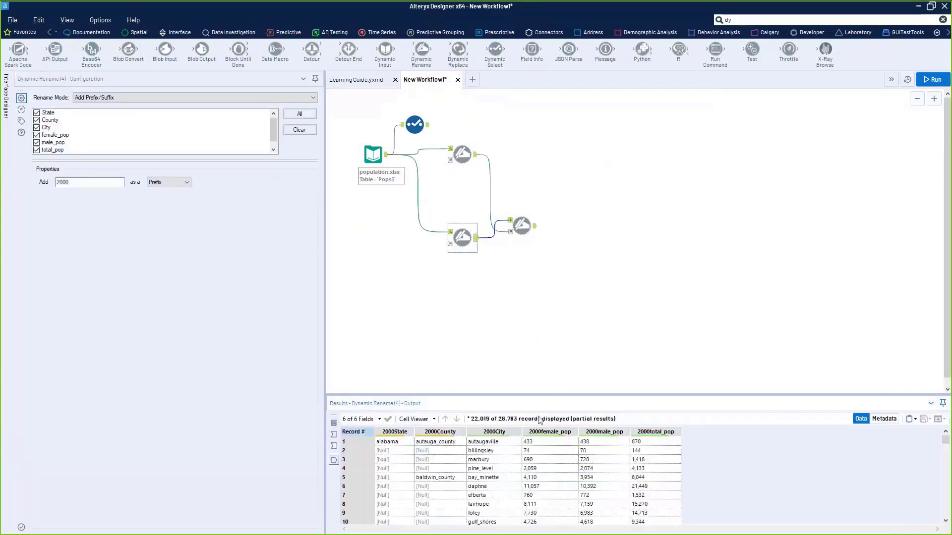
left_click(536, 228)
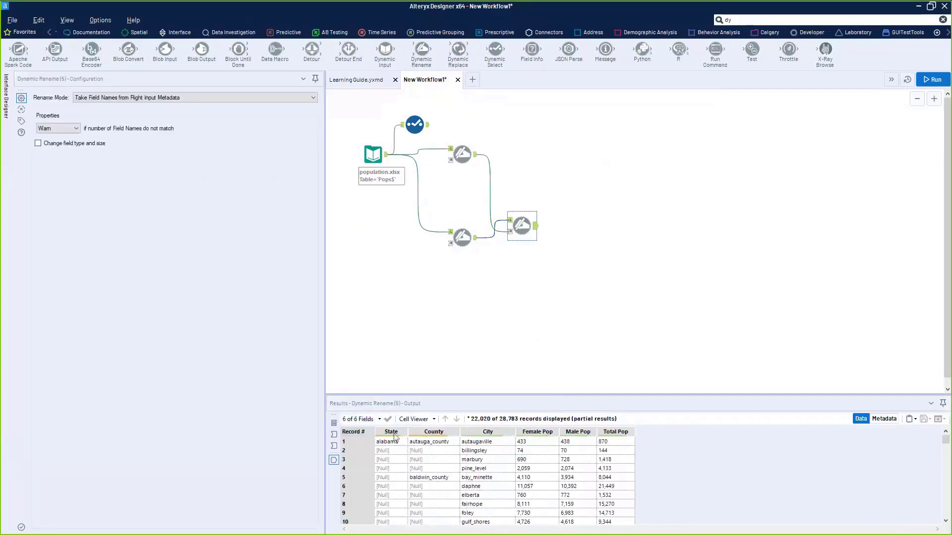
left_click(485, 237)
left_click(459, 214)
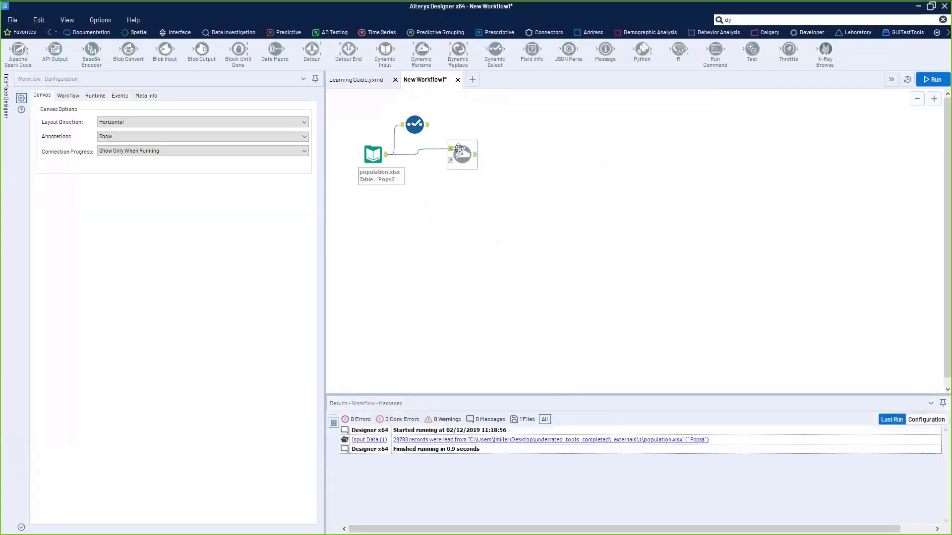
- Move the Select tool below the Dynamic Rename and add the '2000' prefix to all its field names
left_click(466, 168)
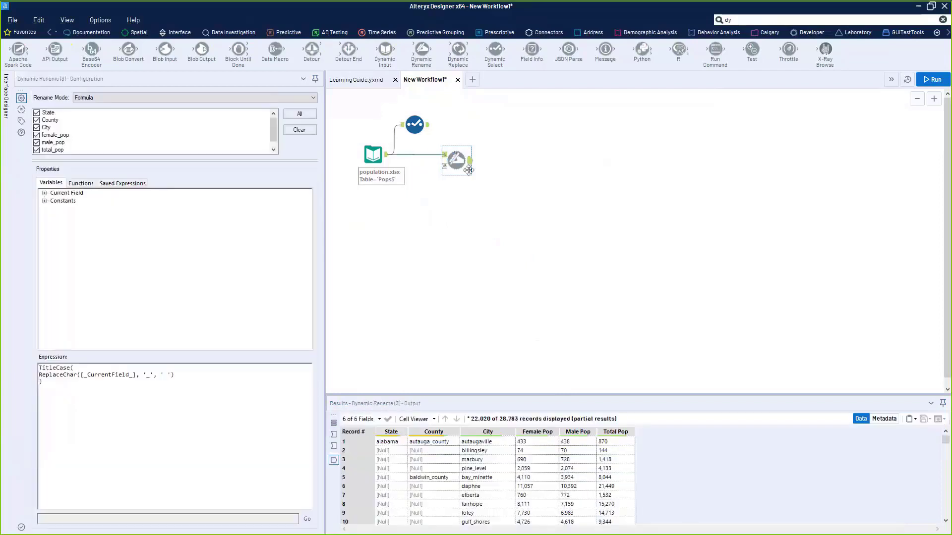
left_click_drag(409, 118, 460, 209)
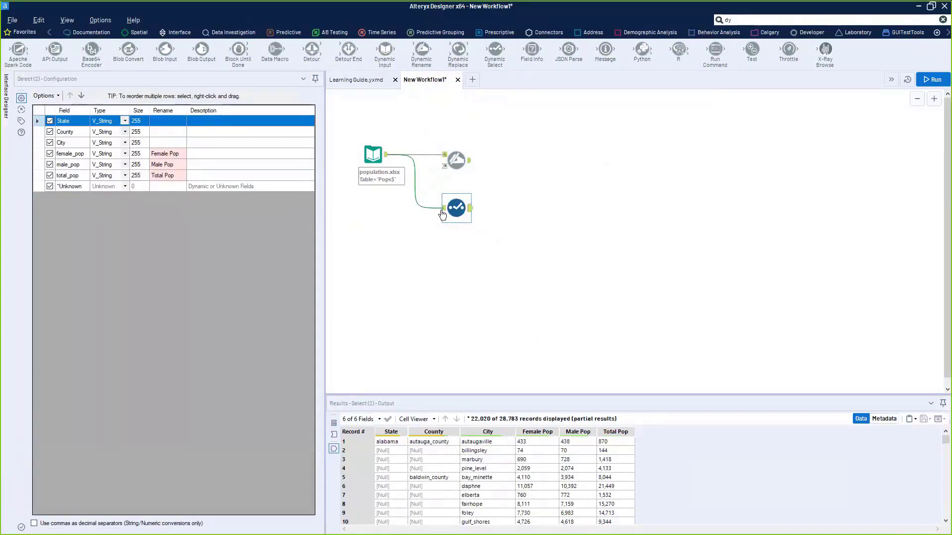
left_click(65, 188, "shift")
left_click(45, 96)
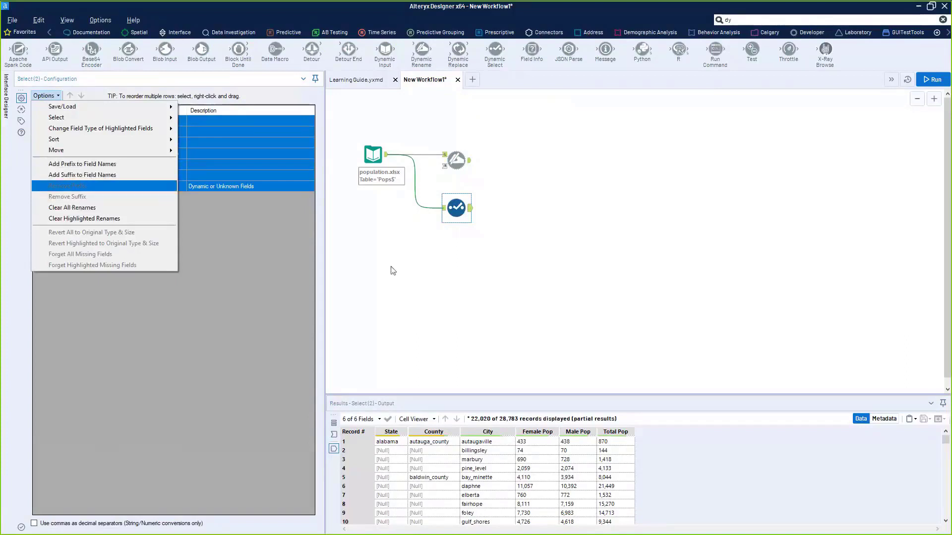
left_click(99, 165)
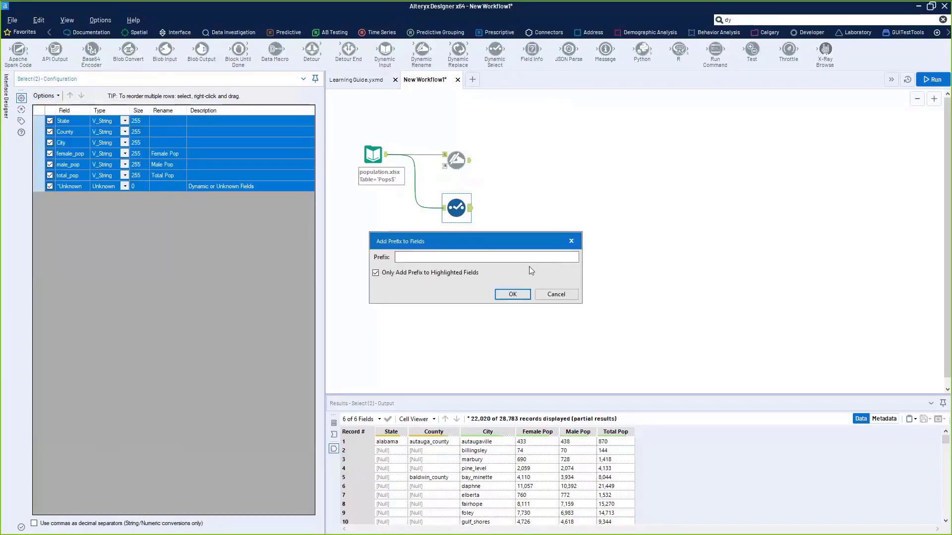
left_click(522, 255)
type("2020")
key("Return")
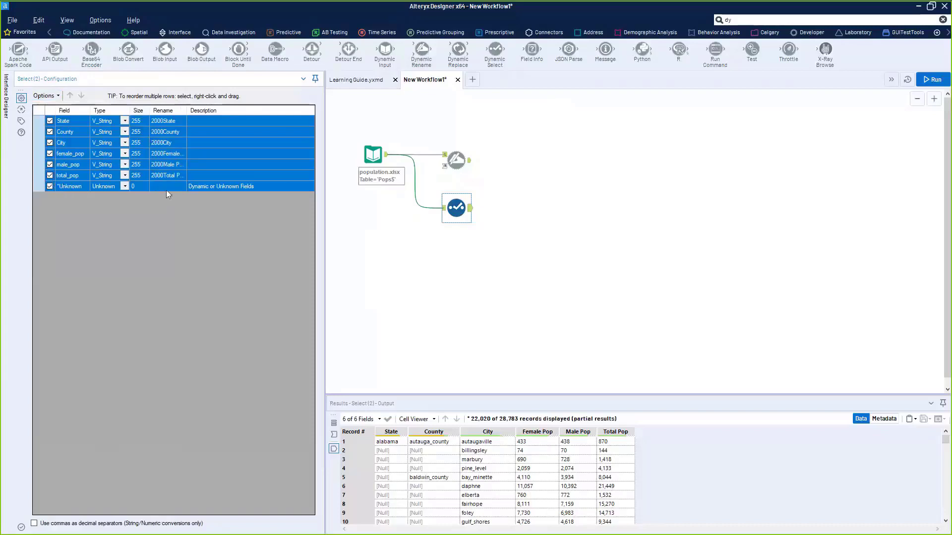
left_click(456, 159)
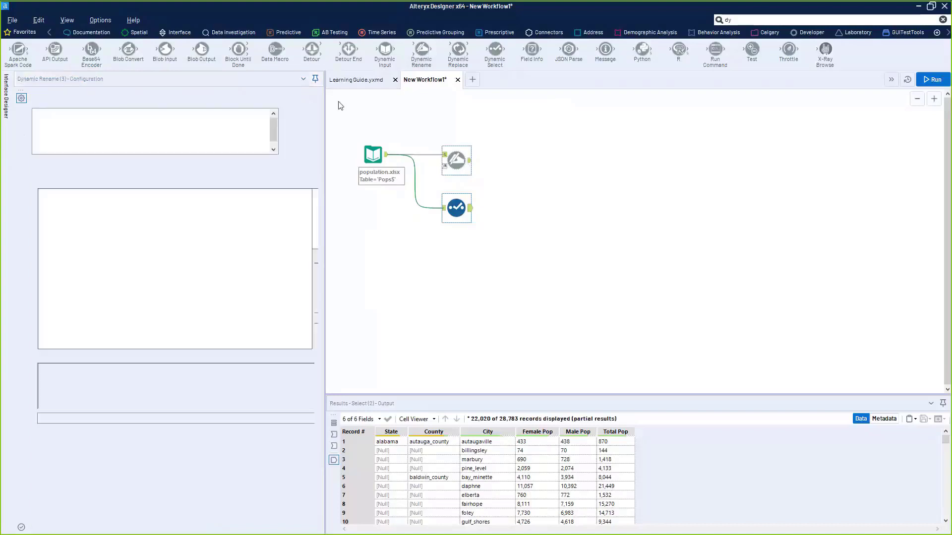
- Delete the Select tool, then present the 'Applying the Same Formula to Multiple Fields' slide in PowerPoint
left_click_drag(496, 258, 398, 194)
key("Delete")
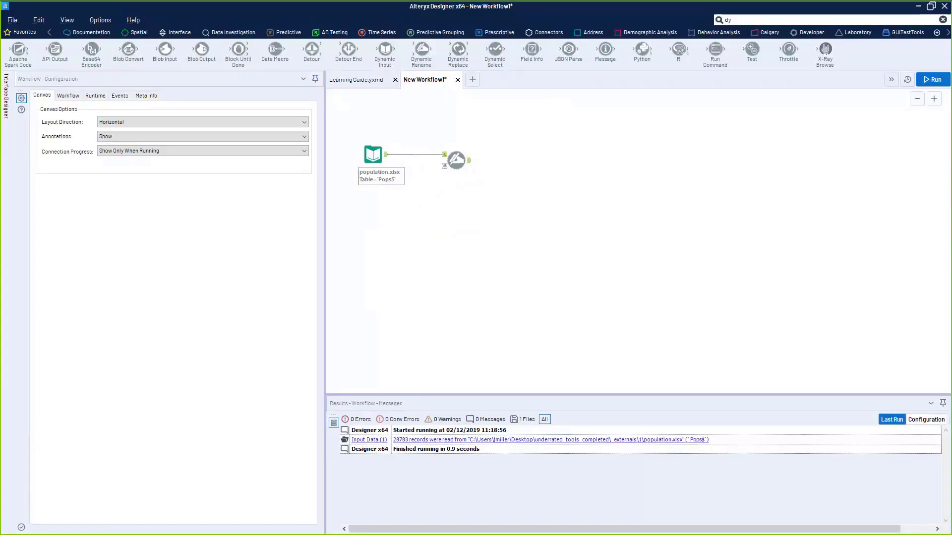
key("alt+Tab")
left_click(94, 411)
scroll(100, 286, "down", 5)
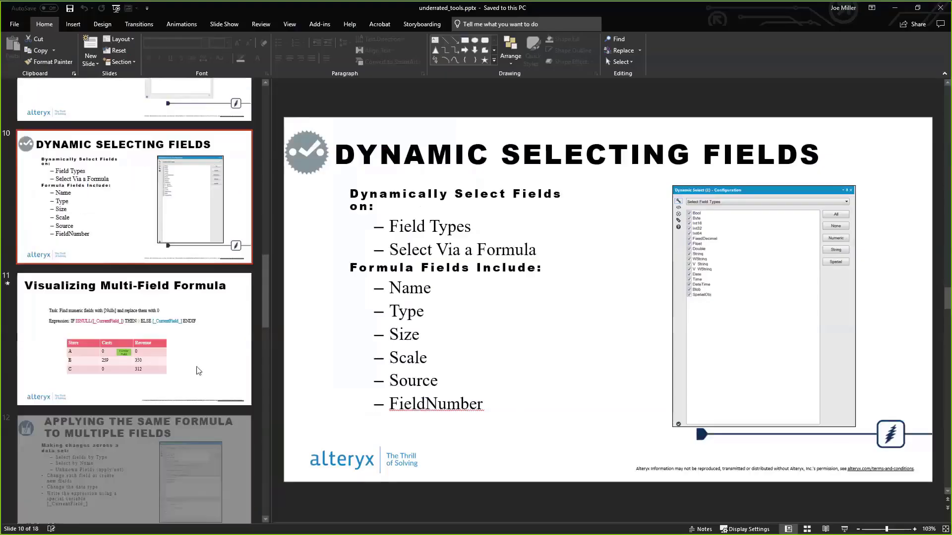
left_click(100, 286)
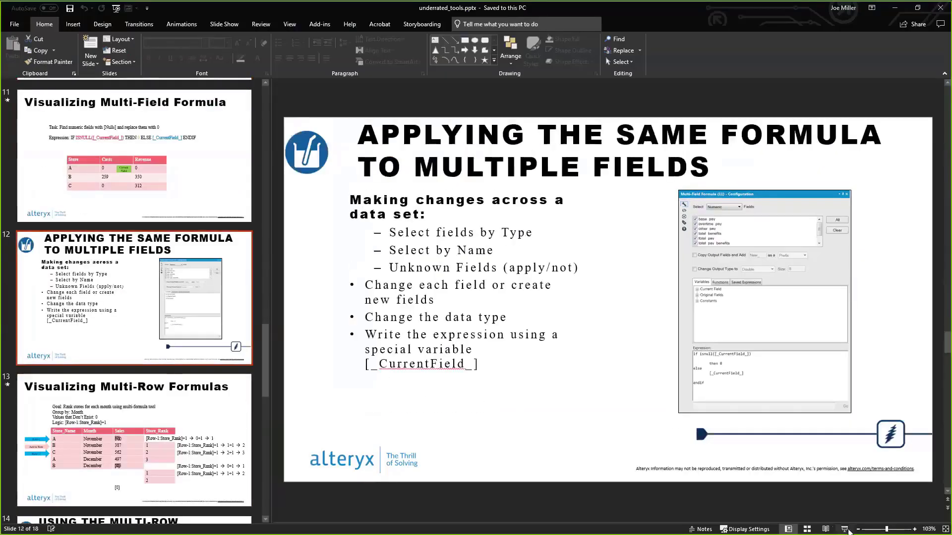
left_click(846, 529)
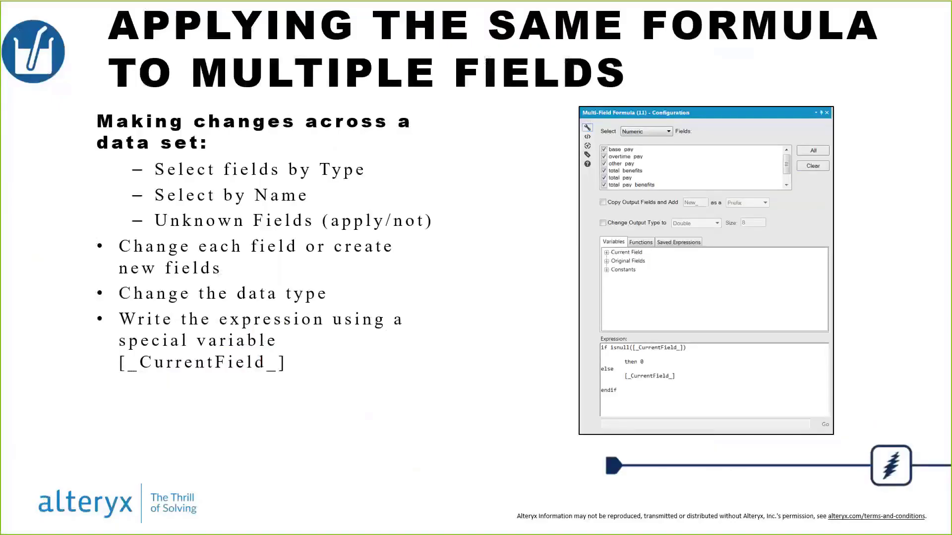
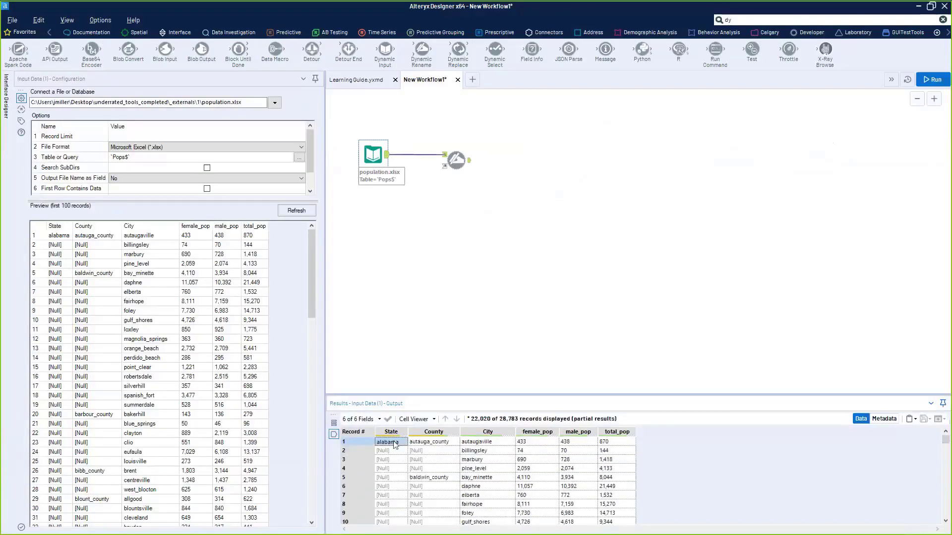
- Inspect the County, City and null State values of the first records in the Results grid
left_click(436, 444)
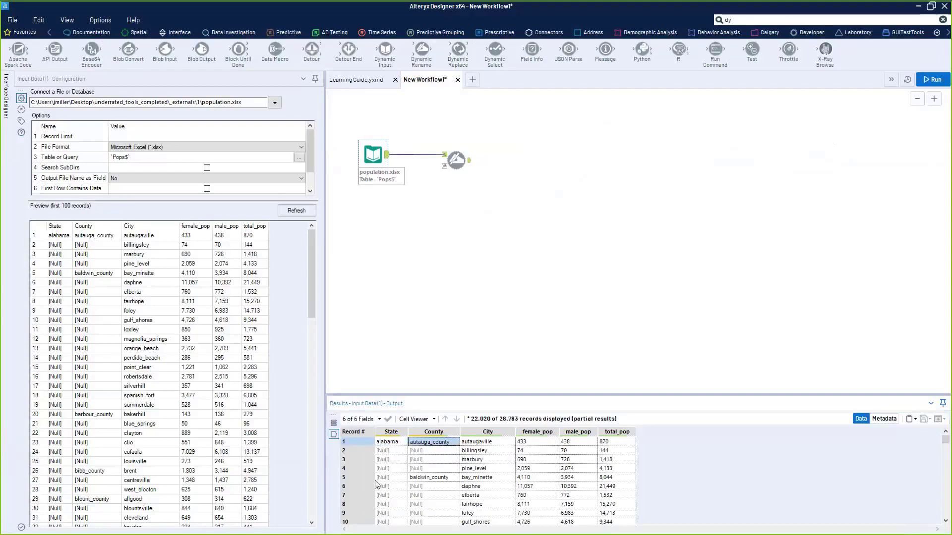
left_click_drag(432, 449, 435, 521)
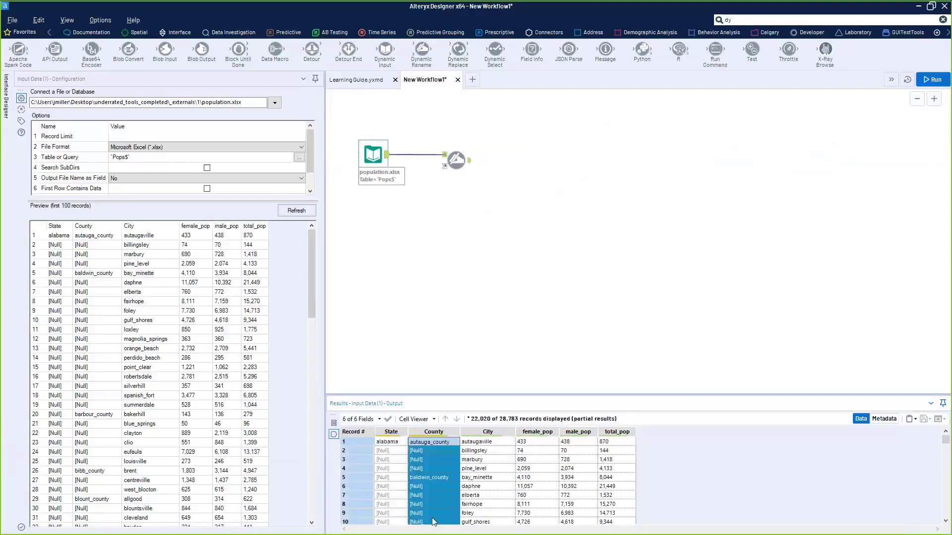
left_click(434, 478)
left_click(441, 449)
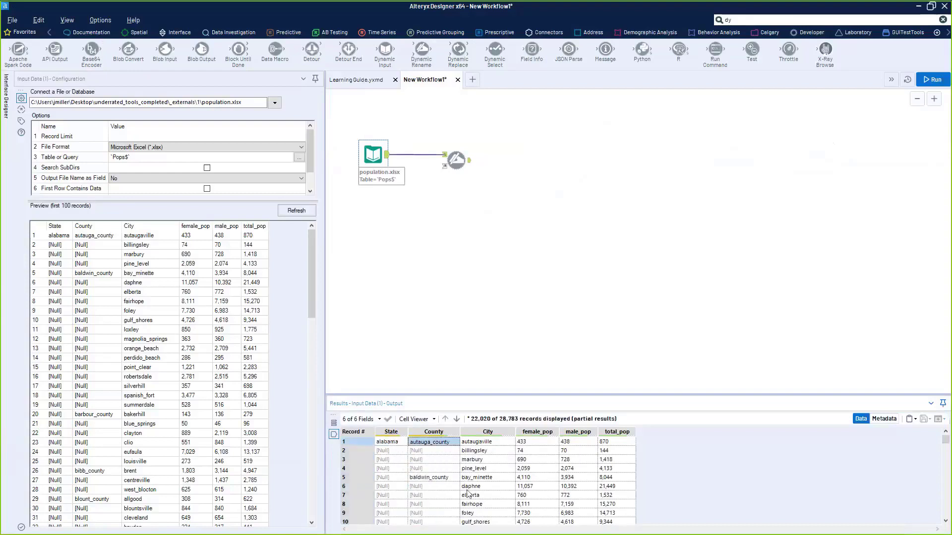
scroll(474, 494, "down", 3)
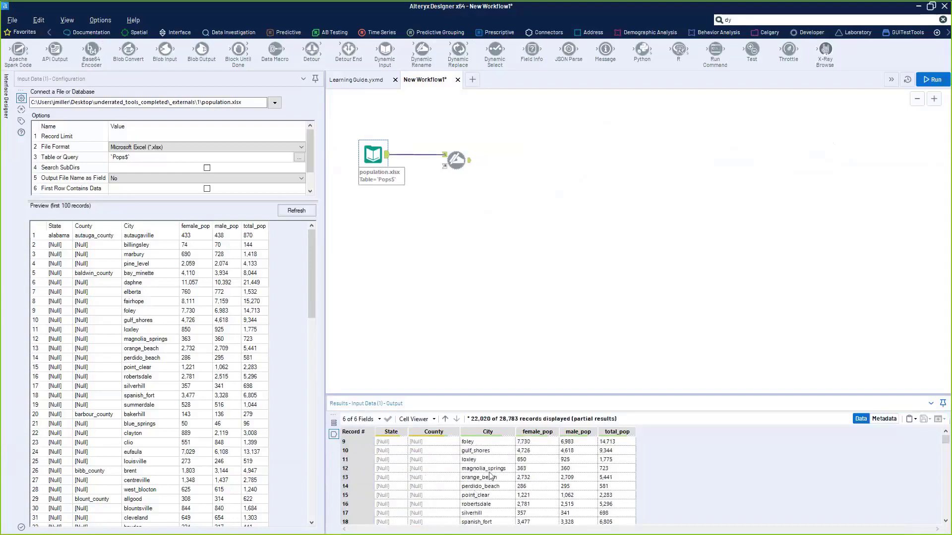
left_click_drag(483, 469, 484, 523)
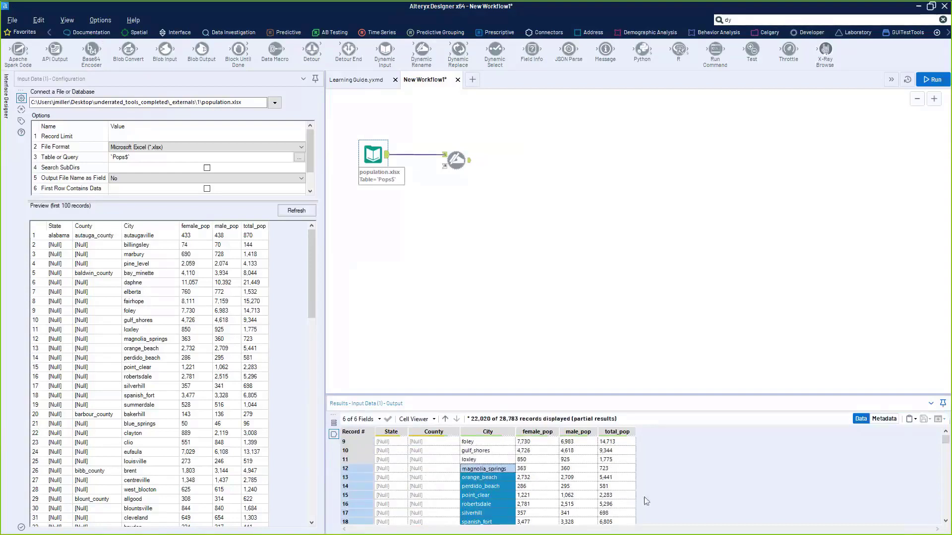
left_click(482, 486)
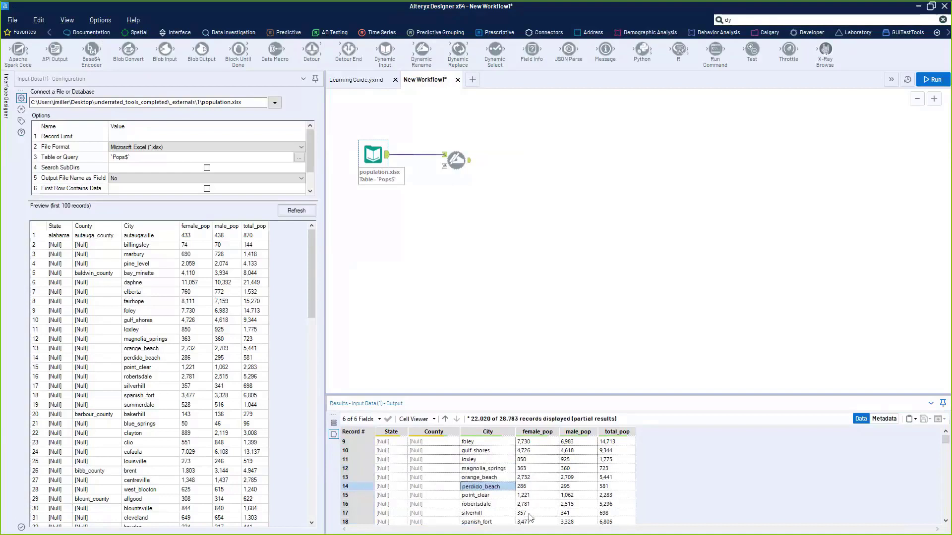
left_click(392, 478)
left_click(480, 487)
left_click(50, 33)
- Place a Multi-Field Formula tool from the Preparation category after the Dynamic Rename tool
left_click(50, 33)
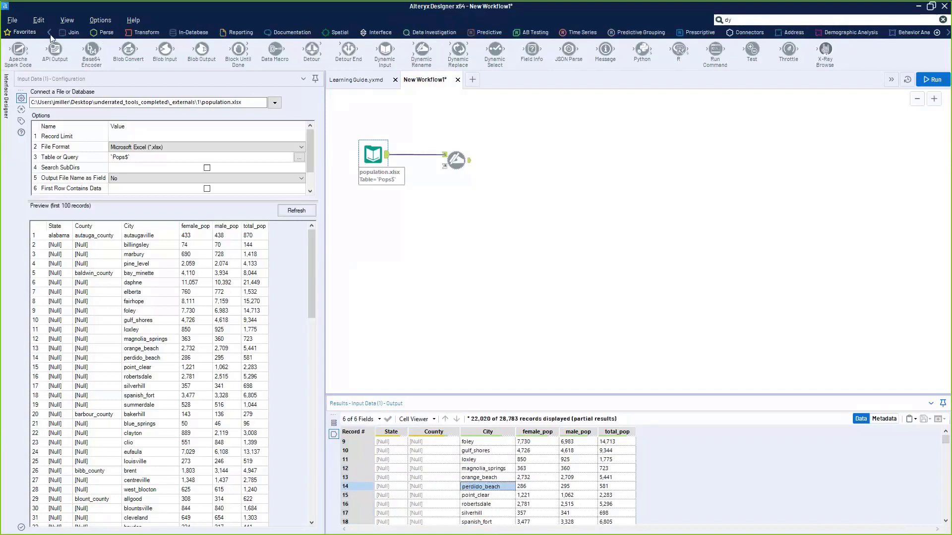
left_click(50, 33)
left_click(120, 33)
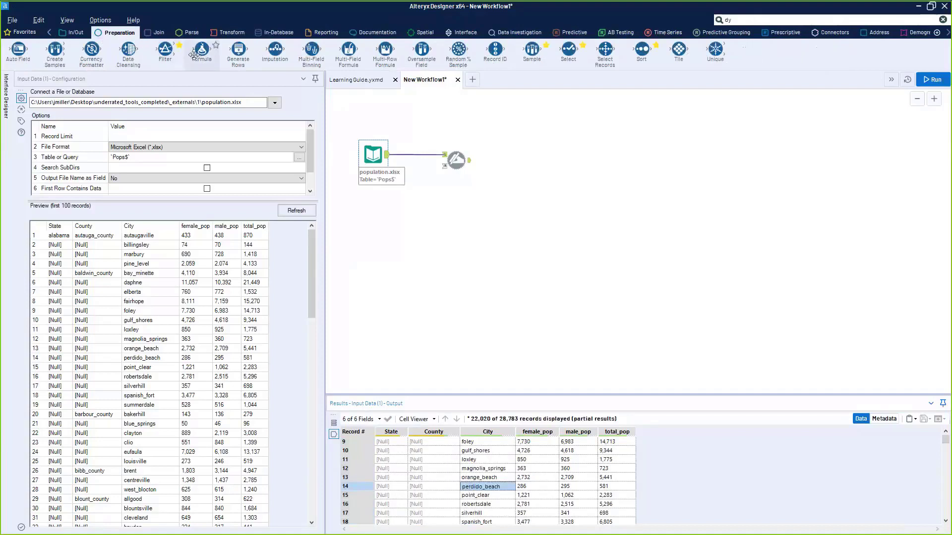
mouse_move(195, 55)
left_mouse_down()
mouse_move(511, 150)
mouse_move(444, 142)
mouse_move(502, 148)
mouse_move(254, 53)
mouse_move(205, 47)
left_mouse_up()
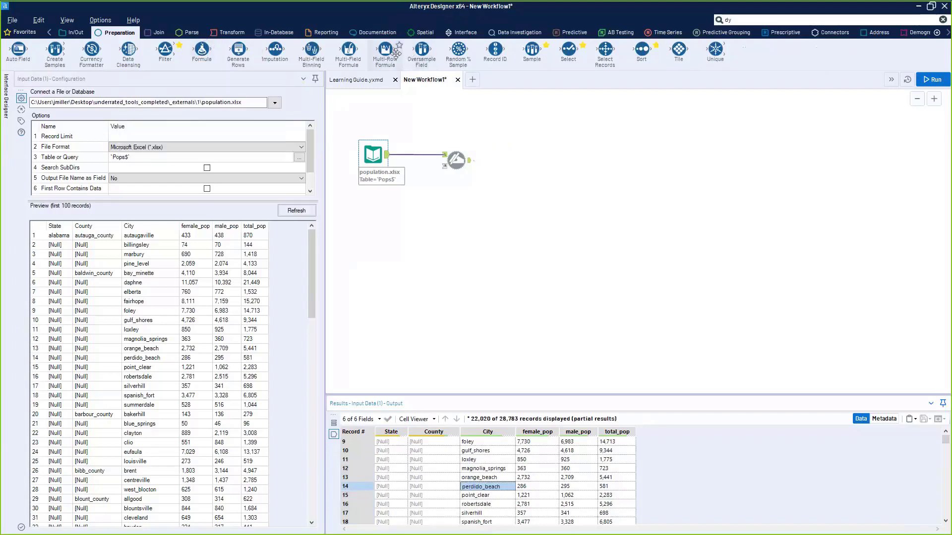
left_click_drag(371, 84, 507, 152)
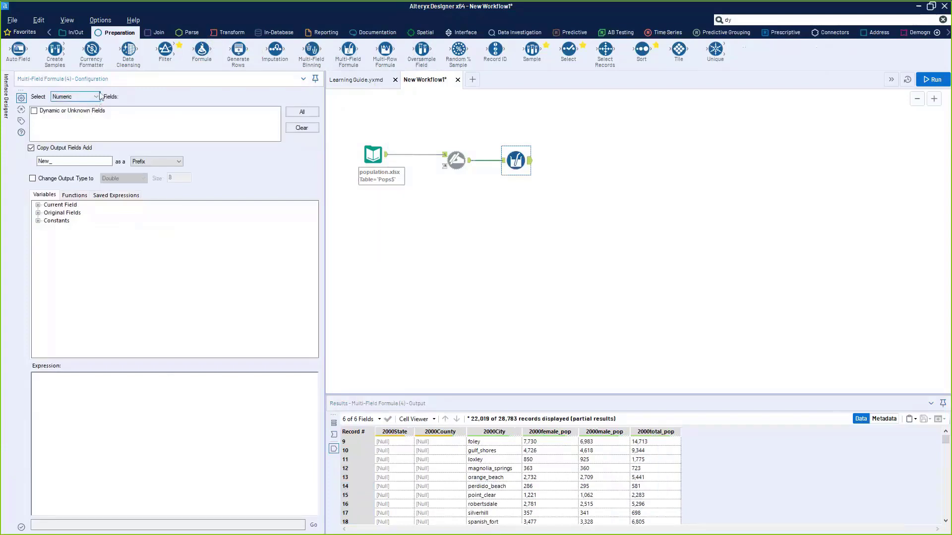
- Switch the Multi-Field Formula to Text fields and run the workflow, which errors on the missing expression
left_click(100, 97)
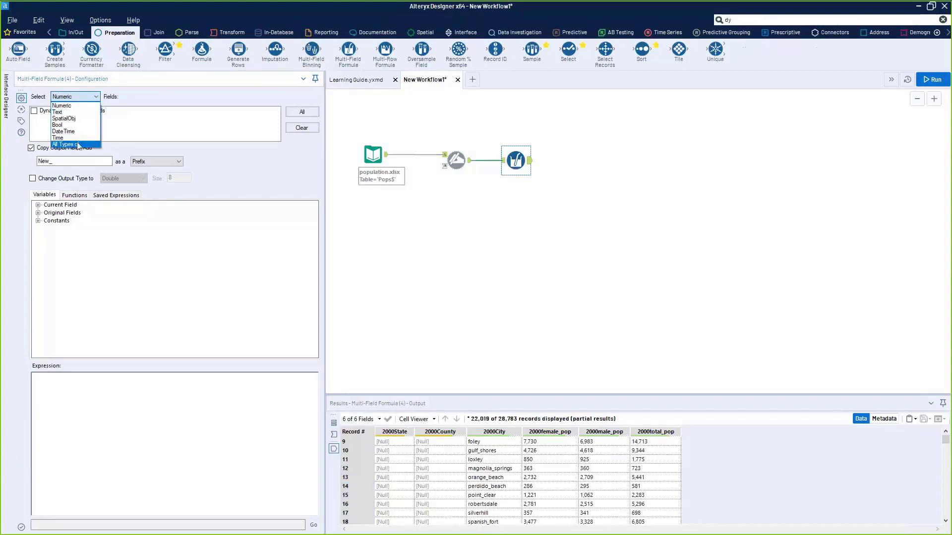
left_click(63, 112)
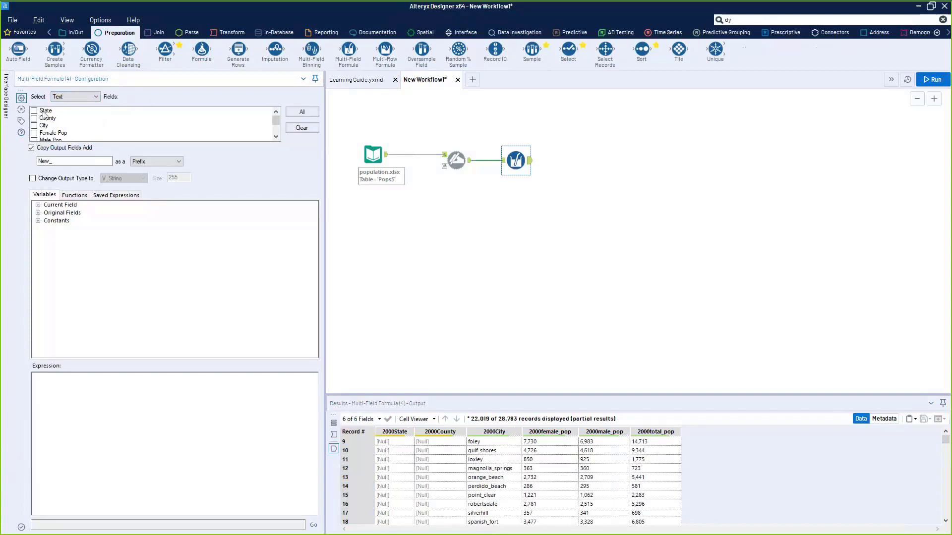
left_click_drag(276, 123, 276, 129)
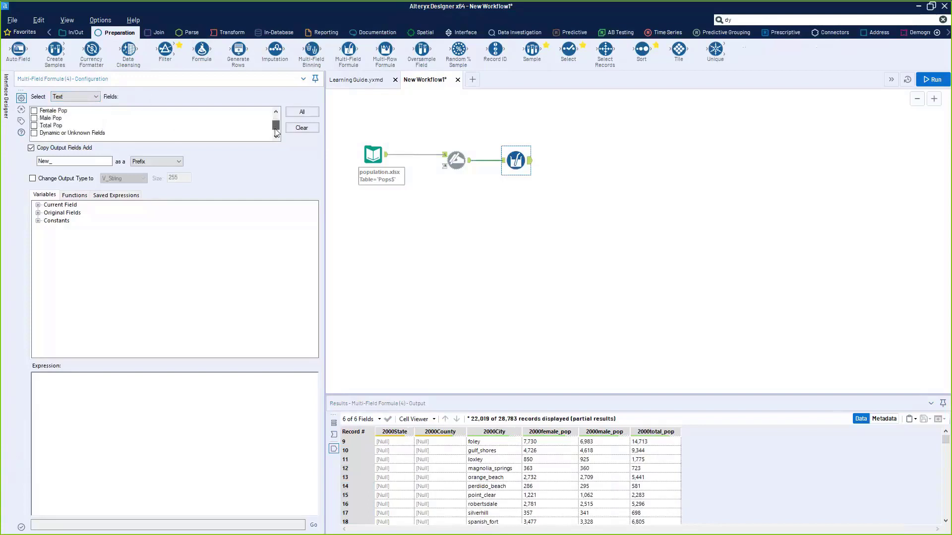
left_click_drag(531, 451, 639, 466)
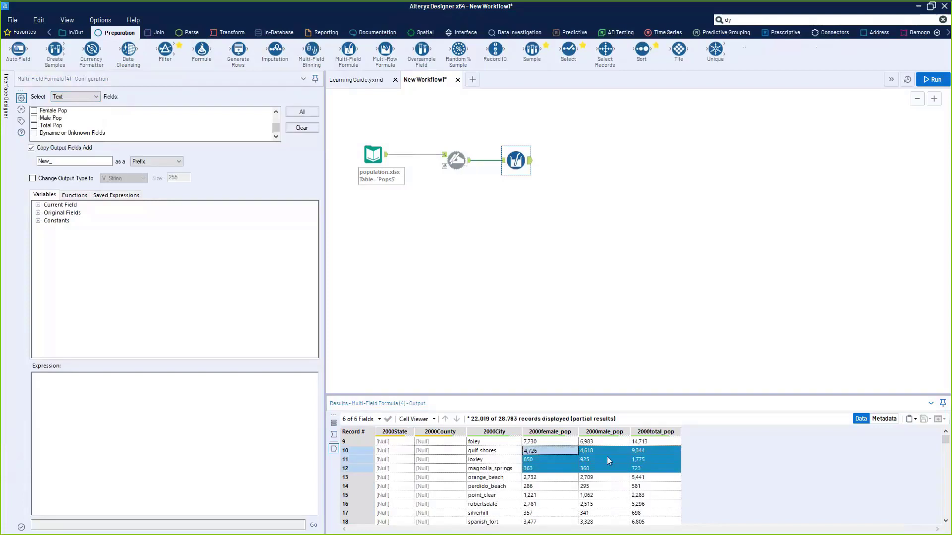
left_click(555, 448)
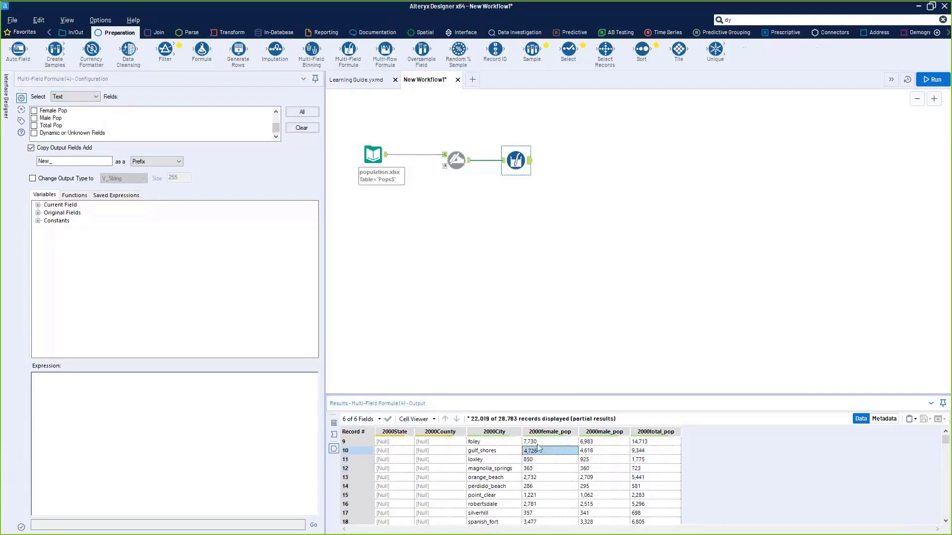
left_click(457, 154)
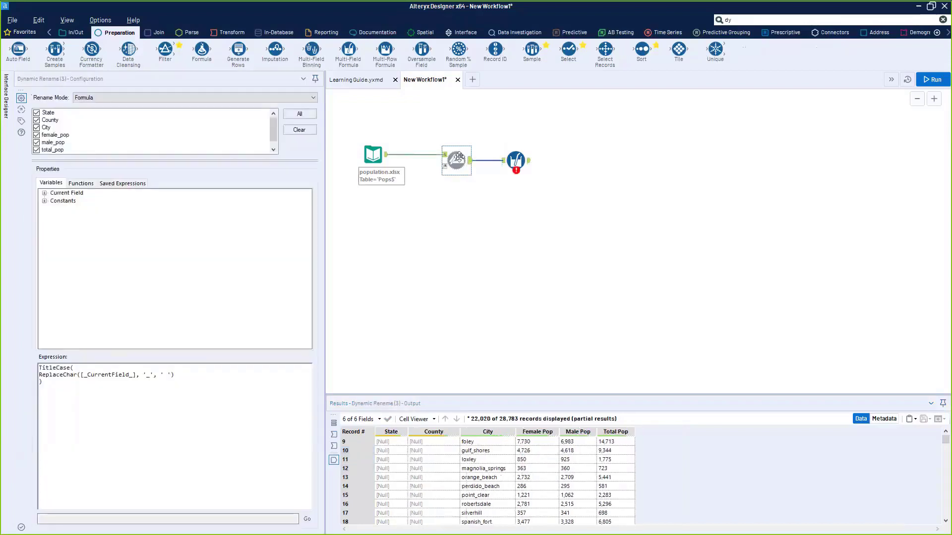
left_click(516, 160)
key("ctrl+r")
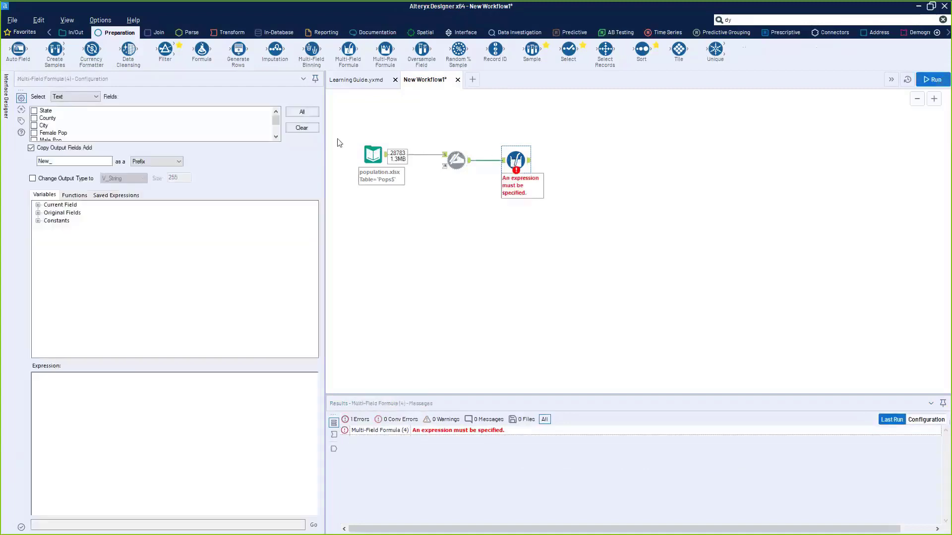
- Check State, County and City, and insert the ReplaceChar string function into the expression
left_click(34, 110)
left_click(35, 118)
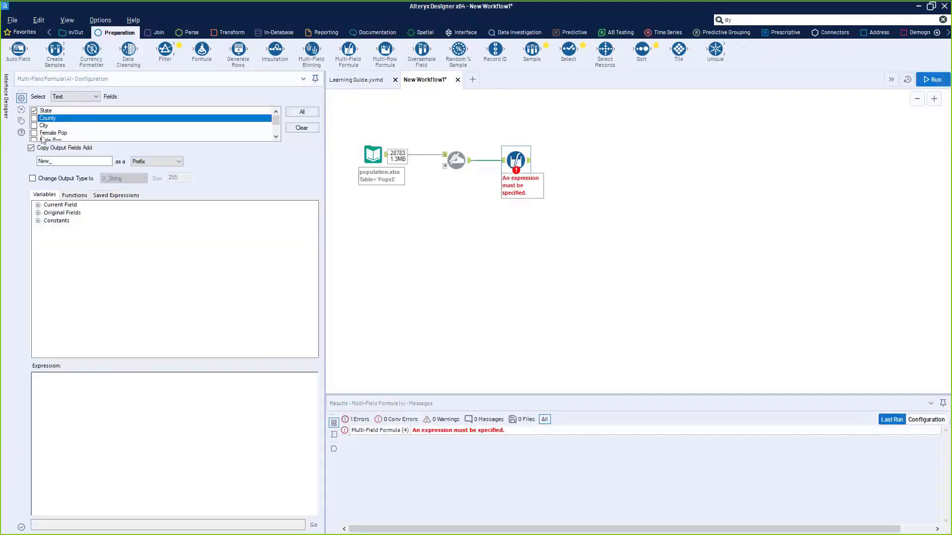
left_click(35, 125)
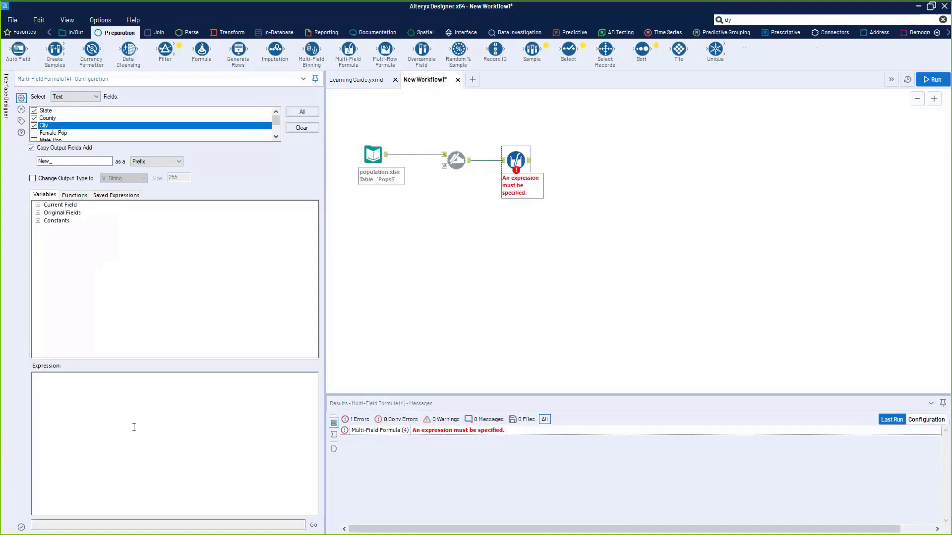
left_click(123, 404)
left_click(75, 195)
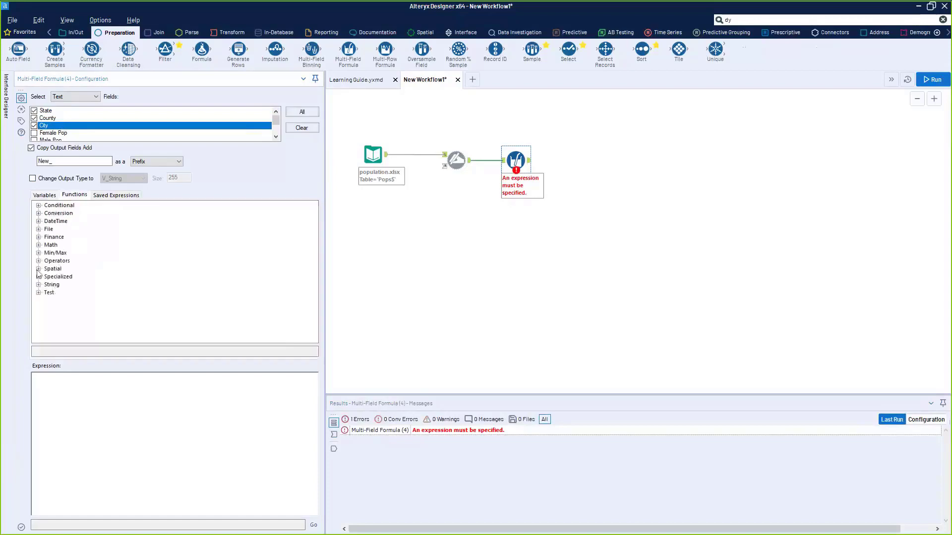
left_click(39, 285)
scroll(83, 299, "down", 5)
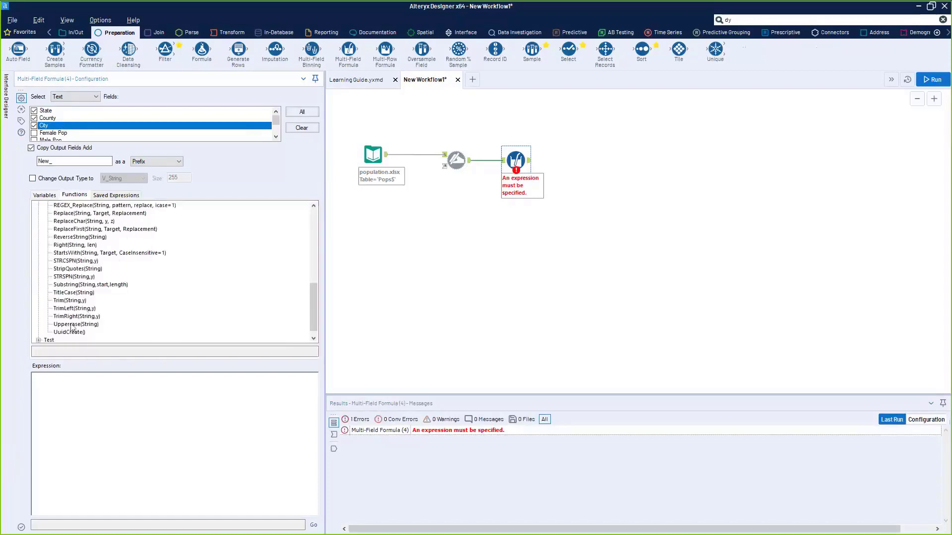
double_click(67, 222)
- Use the Current Field variable as ReplaceChar's string argument
left_click(44, 195)
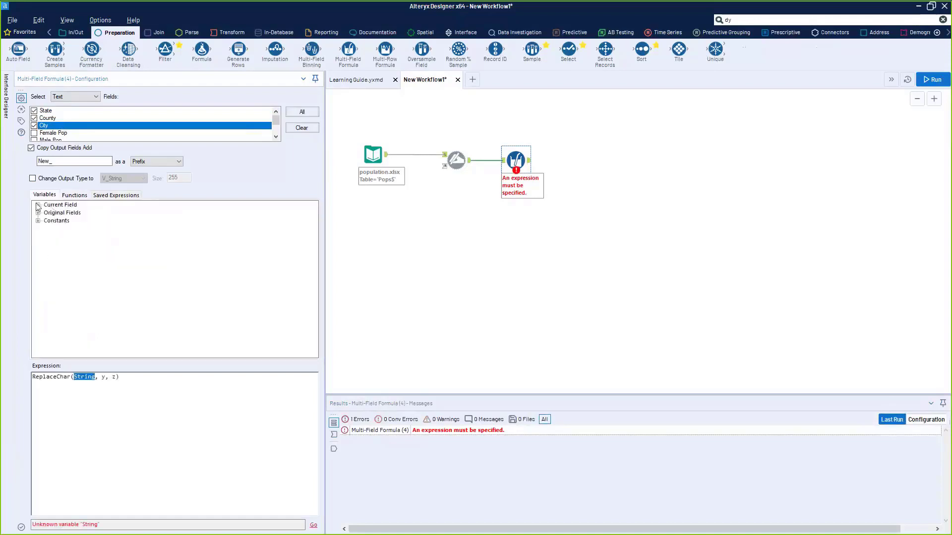
left_click(38, 214)
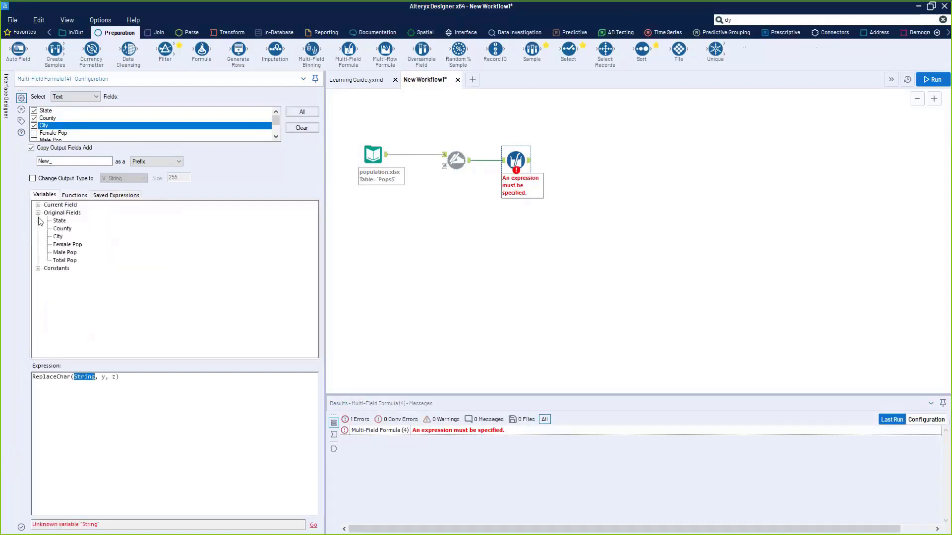
left_click(37, 205)
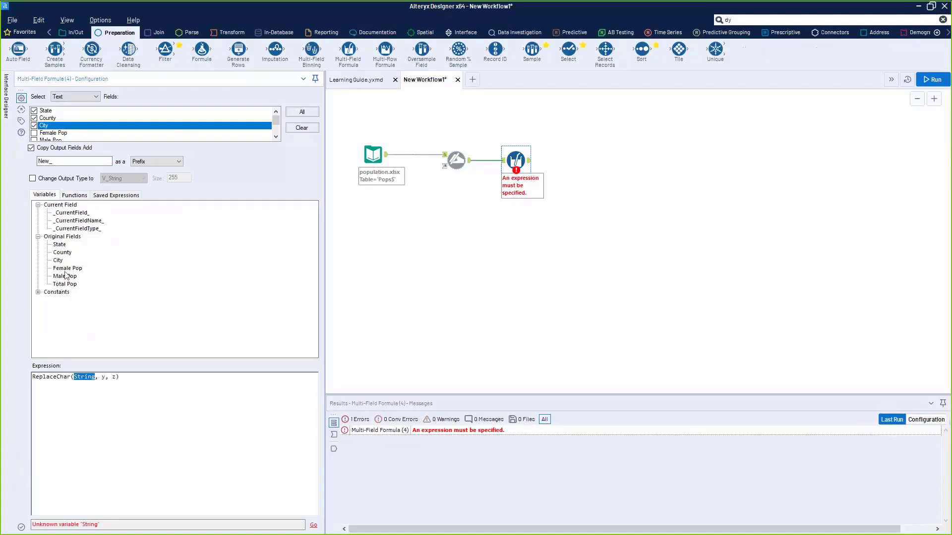
left_click(72, 213)
double_click(72, 212)
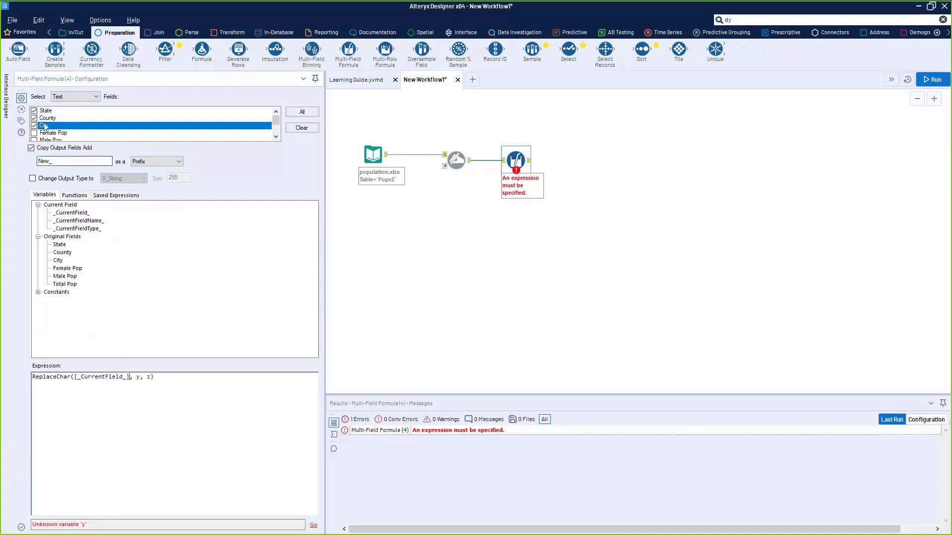
- Set the arguments to '_' and ' ', giving ReplaceChar([_CurrentField_], '_', ' '), and run the workflow
left_click(137, 378)
key("Delete")
type("'_'")
key("BackSpace")
type("' '")
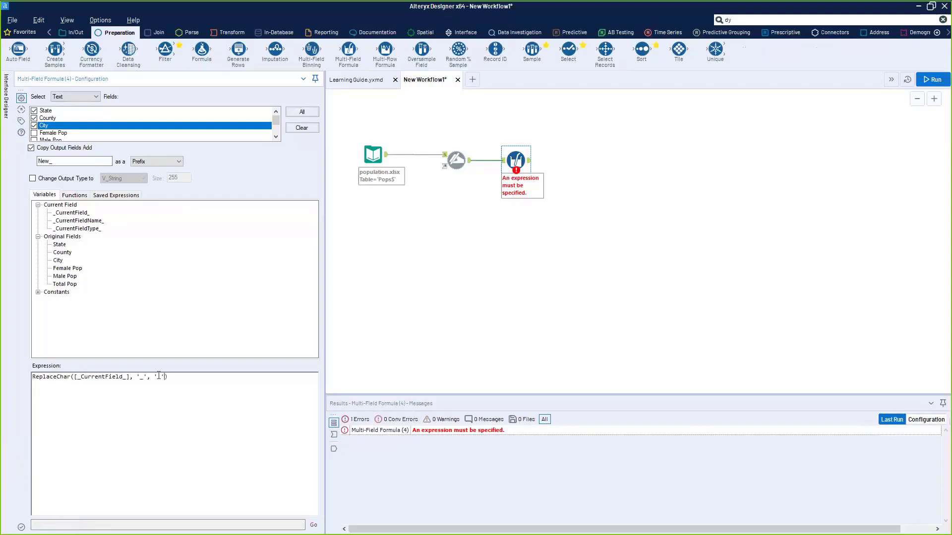
left_click(397, 319)
key("ctrl+r")
left_click(529, 161)
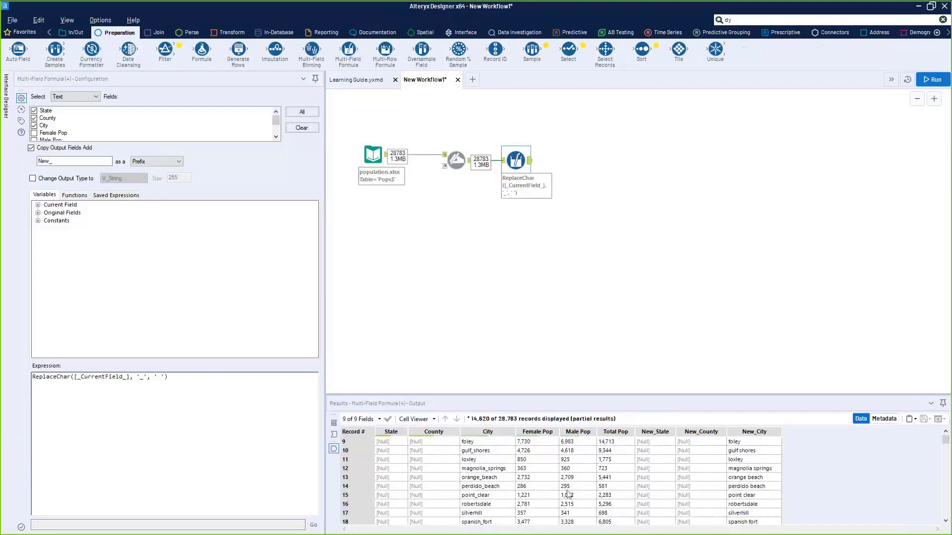
- Nudge the Multi-Field Formula tool right and toggle between its input and output data
scroll(496, 476, "up", 3)
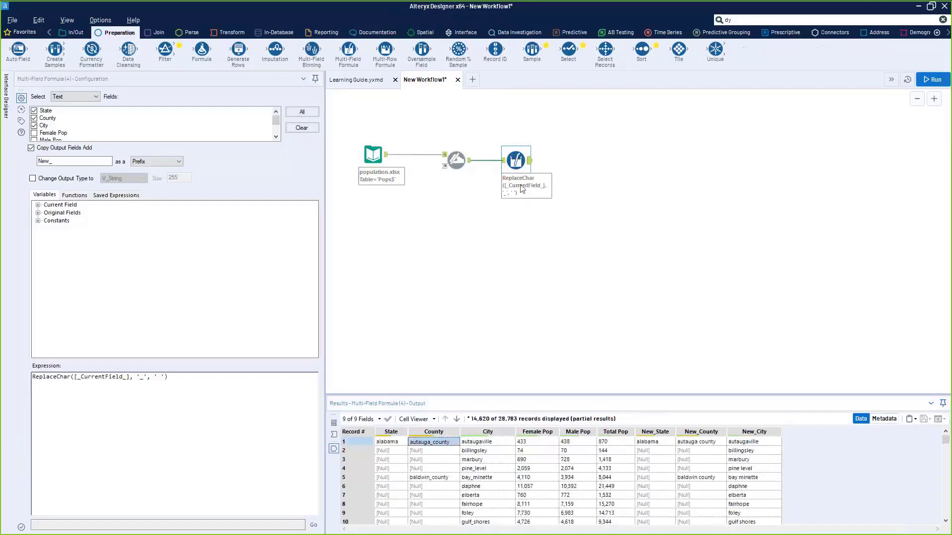
left_click(504, 164)
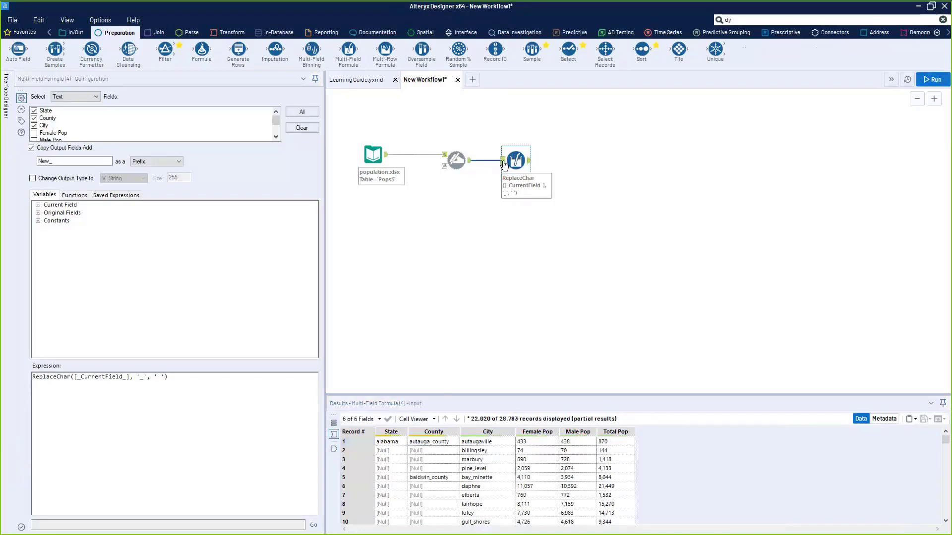
left_click(529, 161)
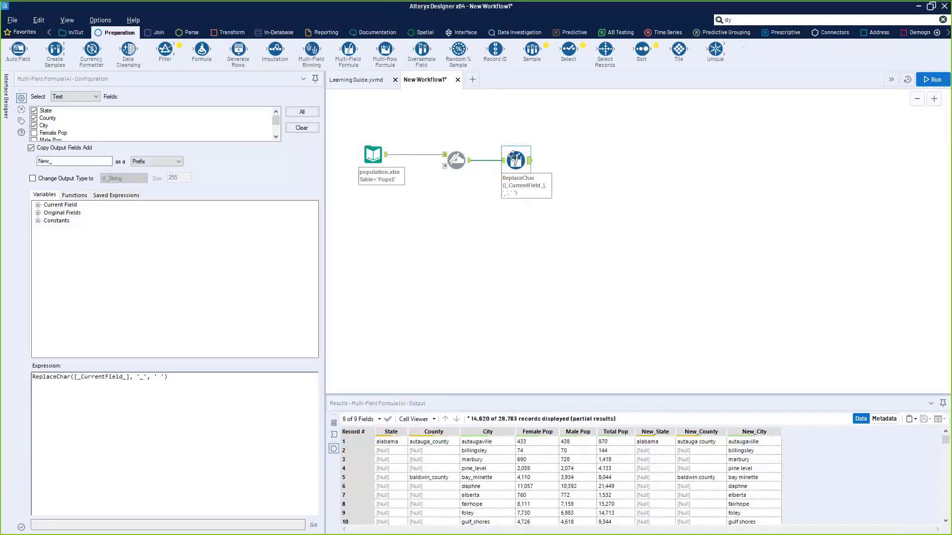
left_click_drag(515, 157, 527, 158)
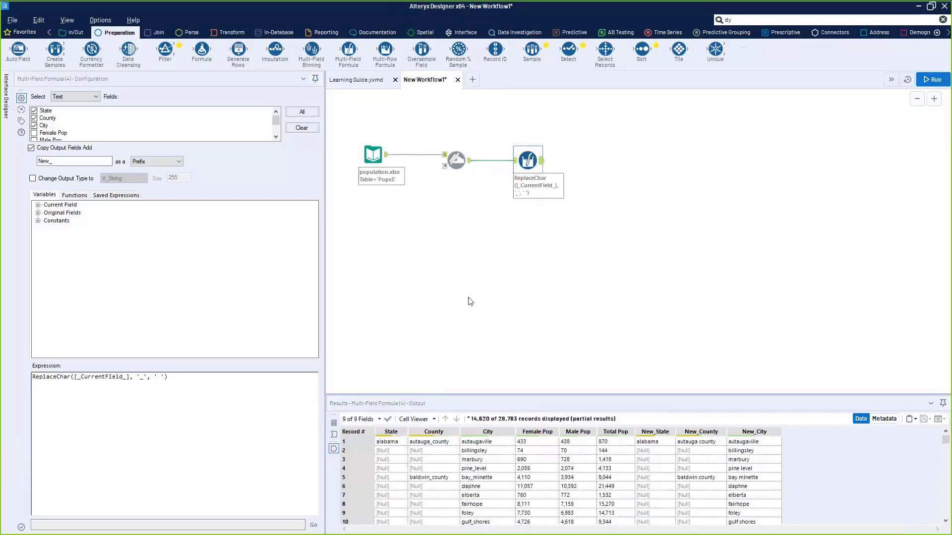
left_click(506, 161)
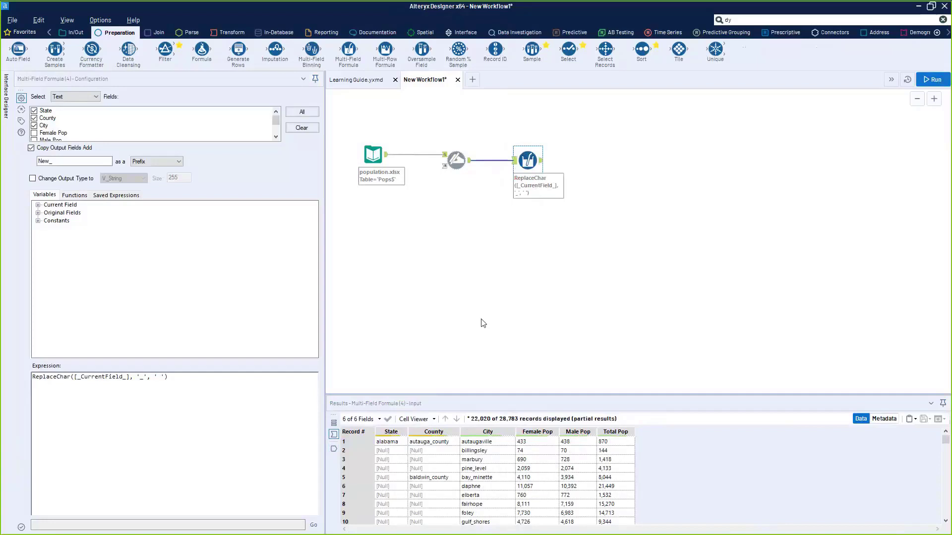
left_click(541, 167)
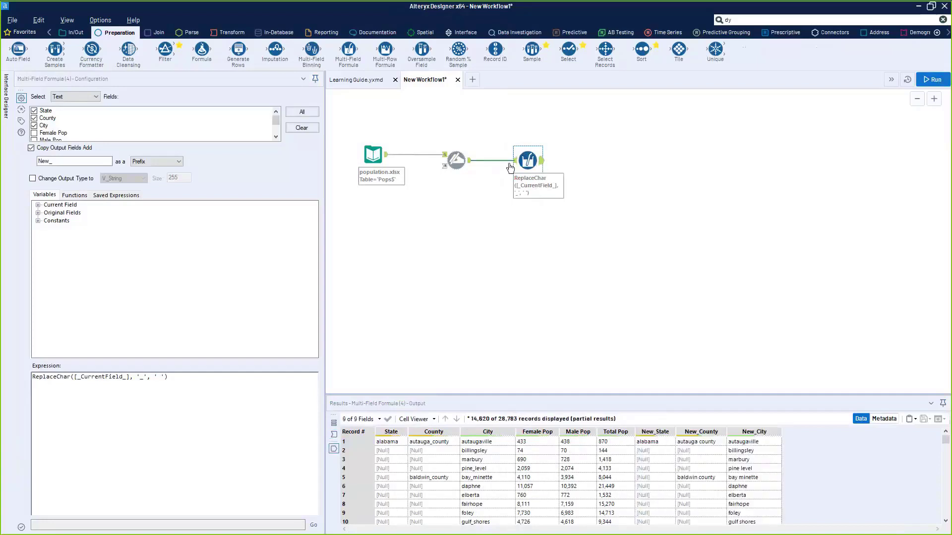
left_click(510, 162)
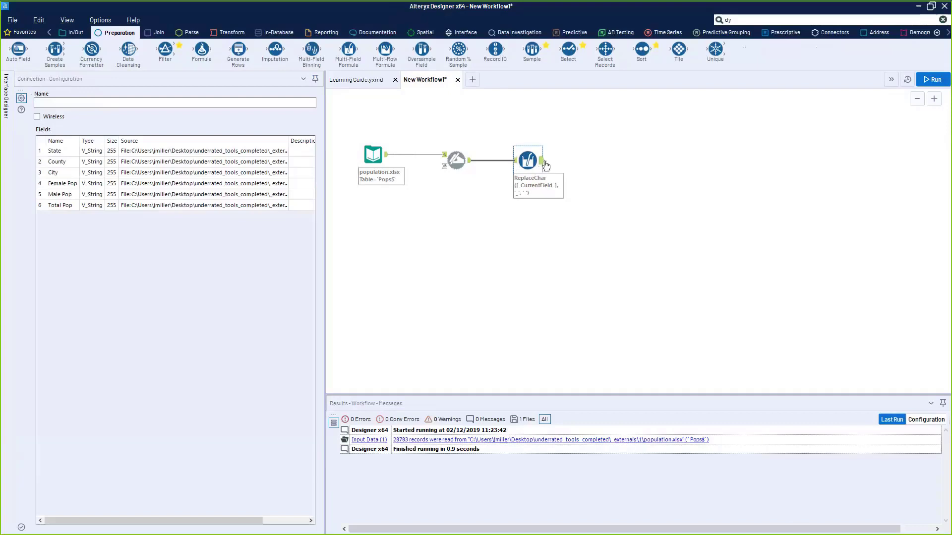
left_click(541, 165)
left_click(514, 161)
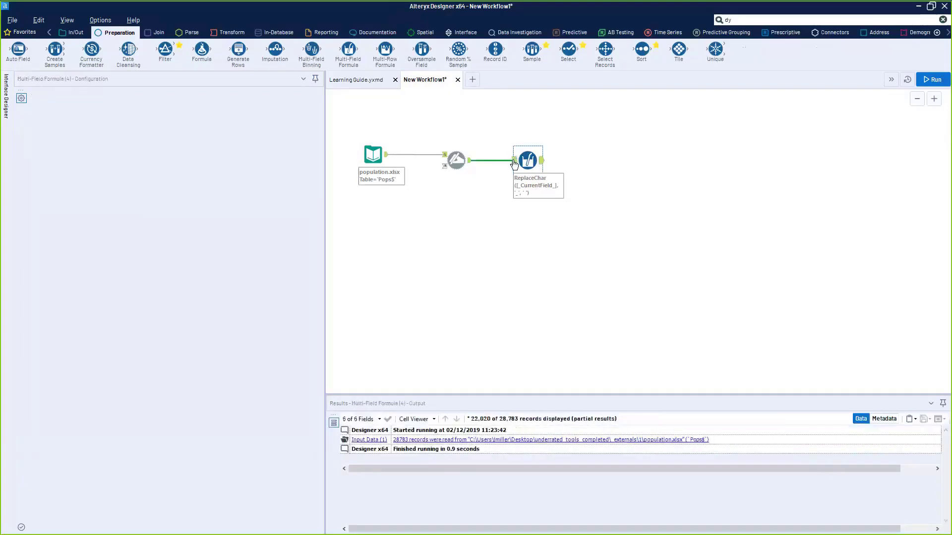
left_click(524, 163)
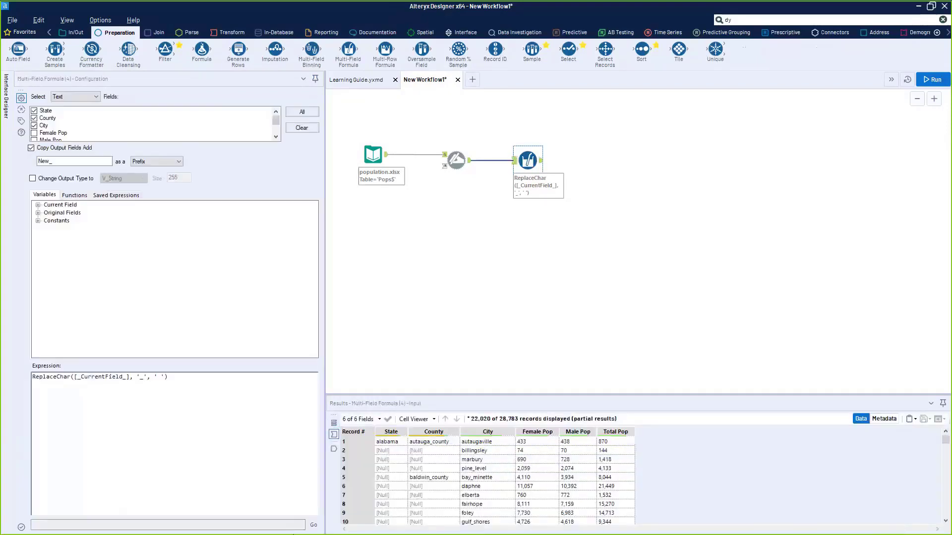
left_click(334, 434)
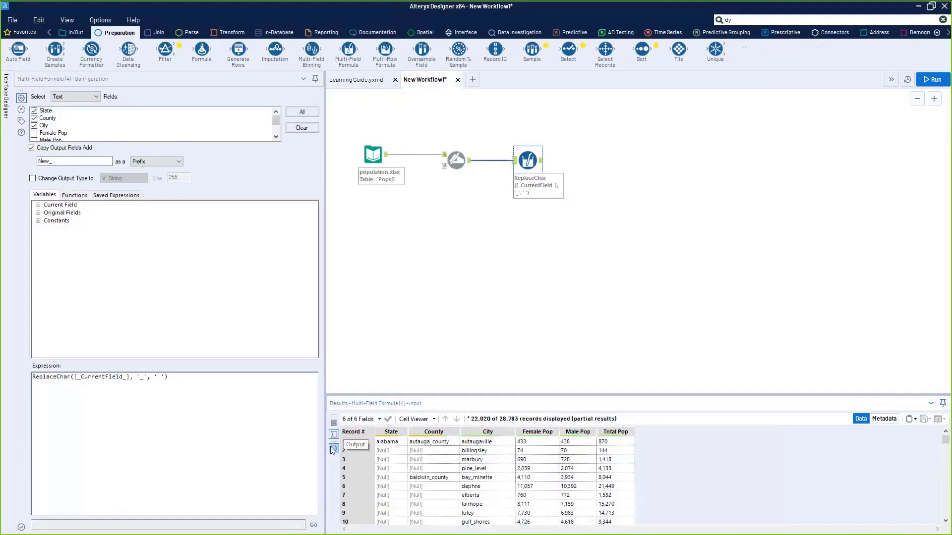
left_click(334, 449)
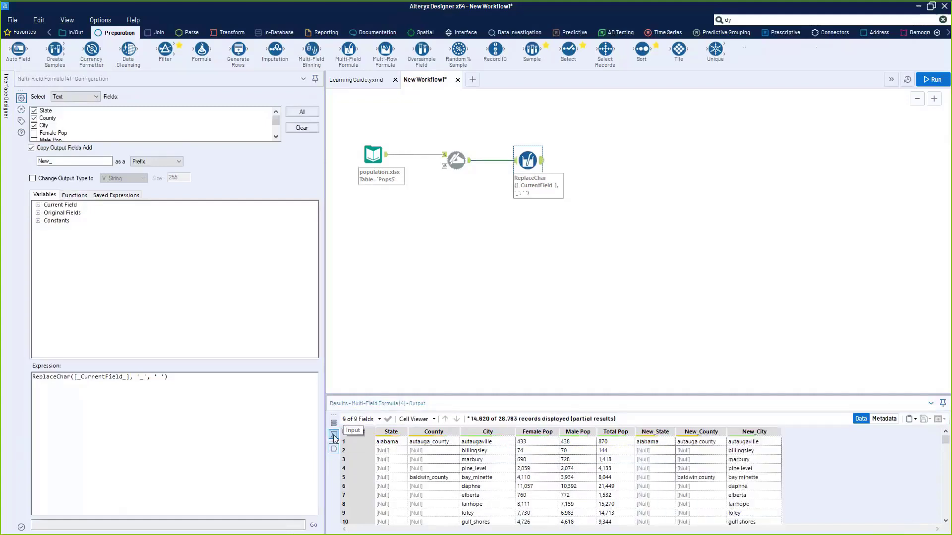
left_click(334, 435)
- Compare the underscored State, County and City values with the cleaned New_ columns
left_click_drag(391, 442, 392, 496)
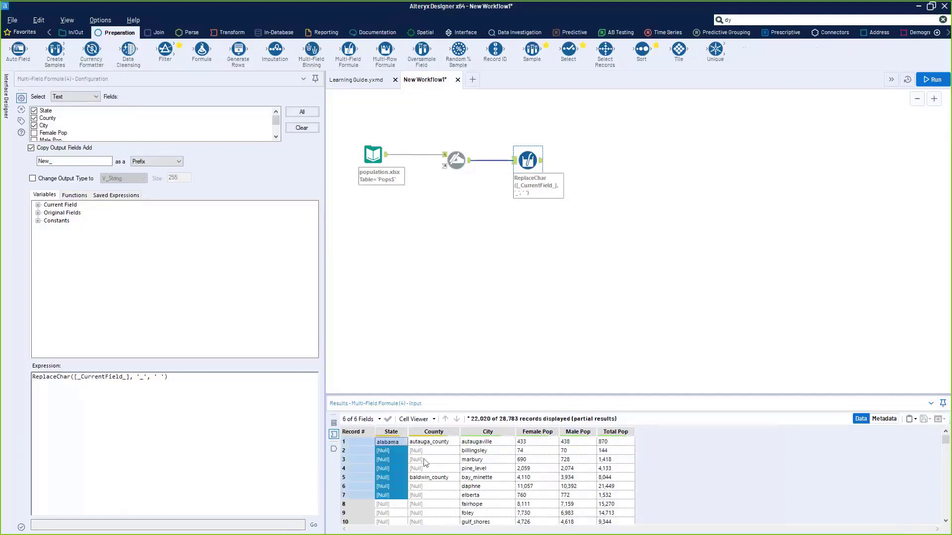
left_click_drag(430, 442, 428, 488)
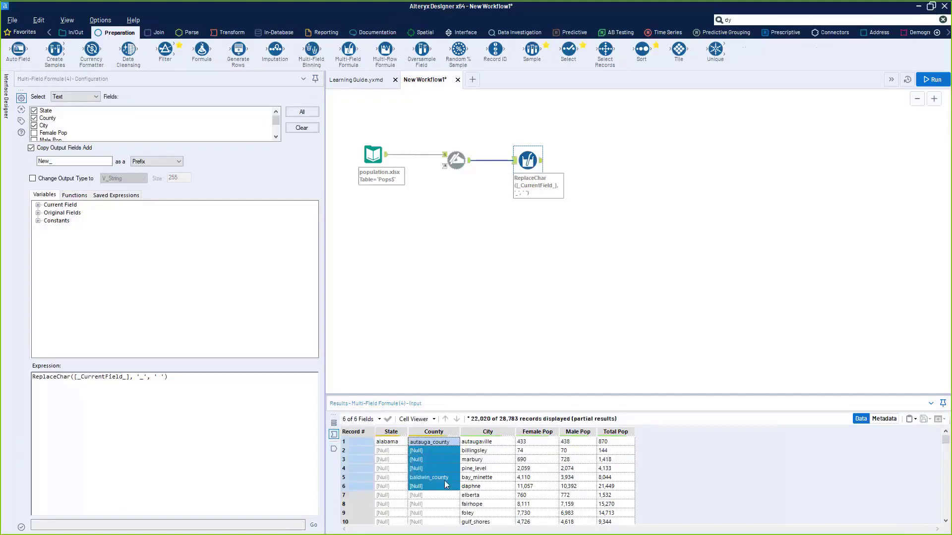
left_click_drag(472, 449, 469, 490)
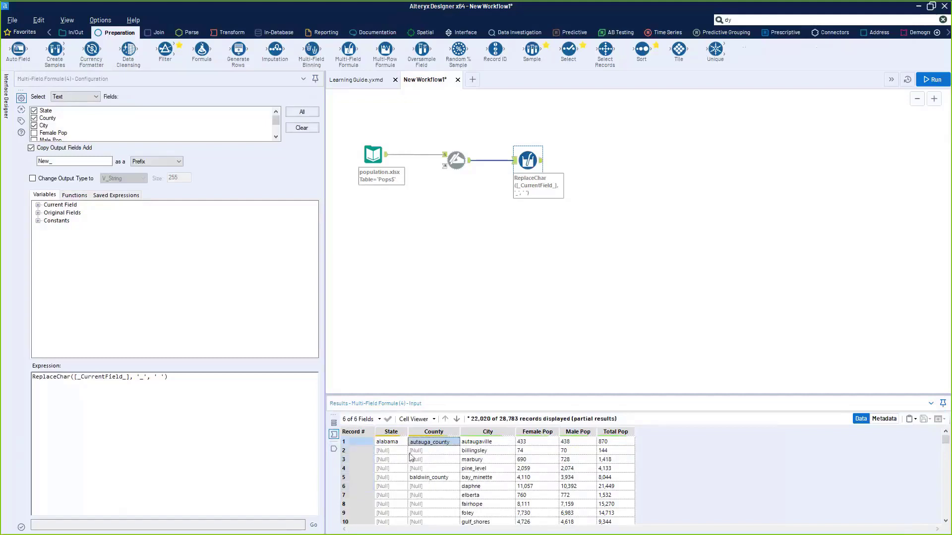
left_click(334, 448)
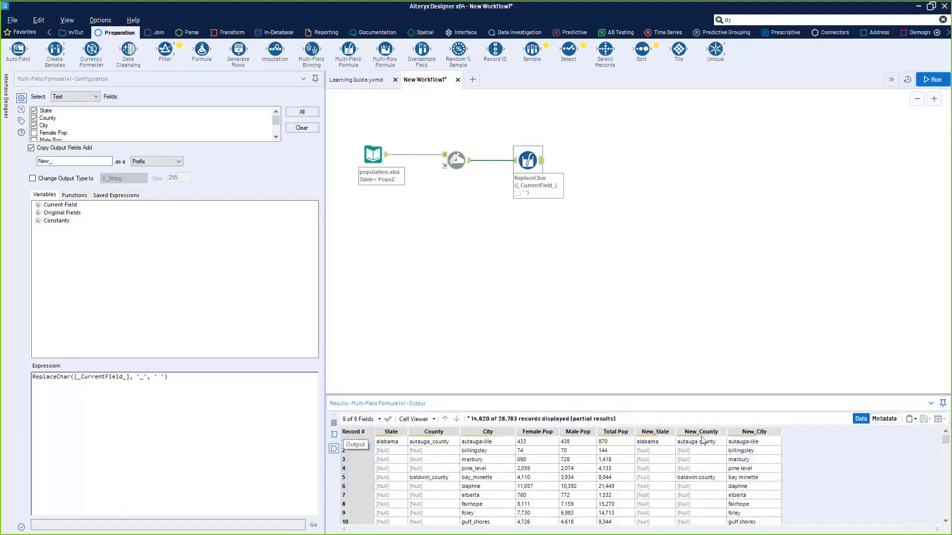
left_click_drag(649, 442, 693, 442)
left_click(745, 496)
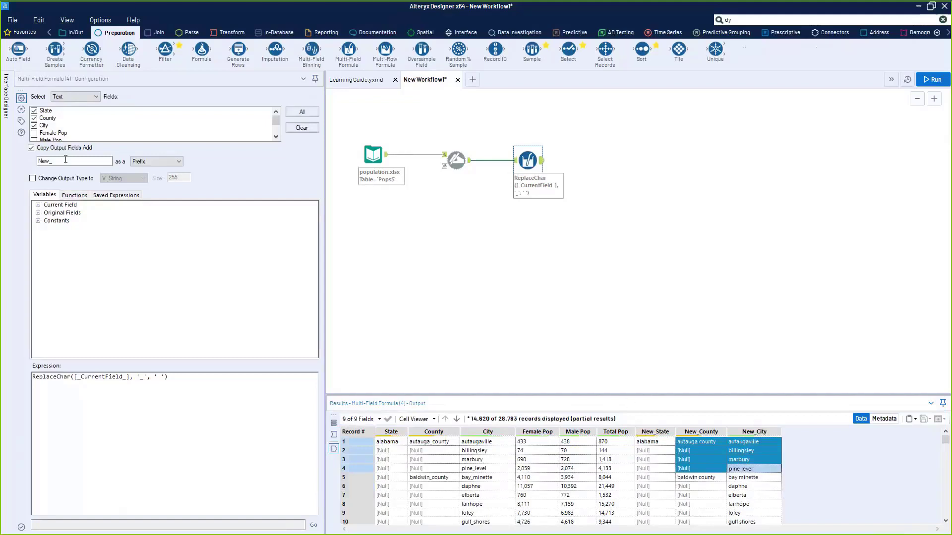
- Turn off 'Copy Output Fields' so State, County and City are overwritten, rerun, and check values
left_click(31, 148)
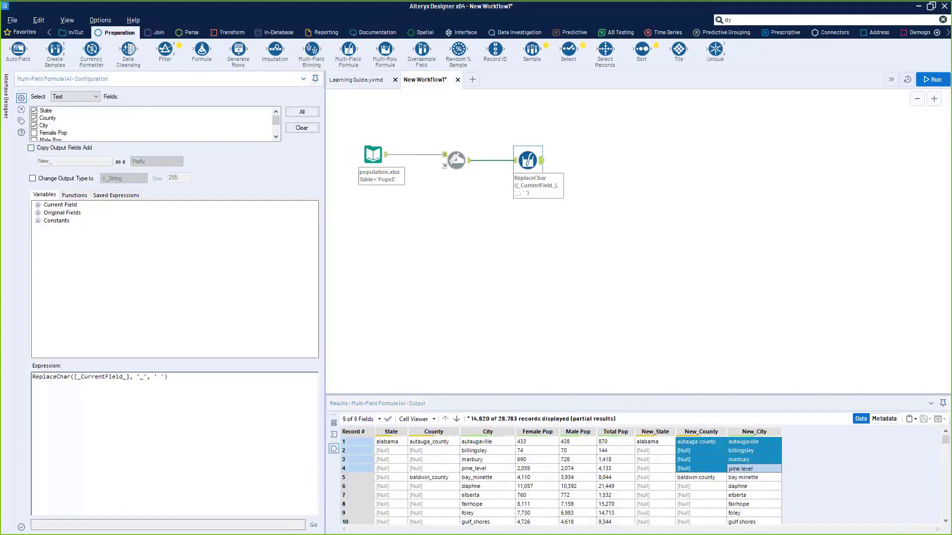
left_click_drag(384, 451, 471, 462)
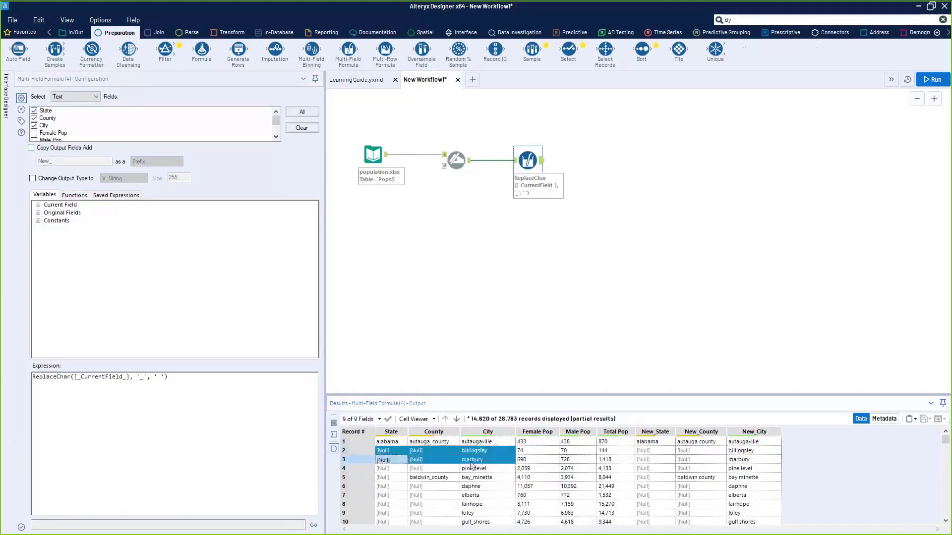
key("ctrl+r")
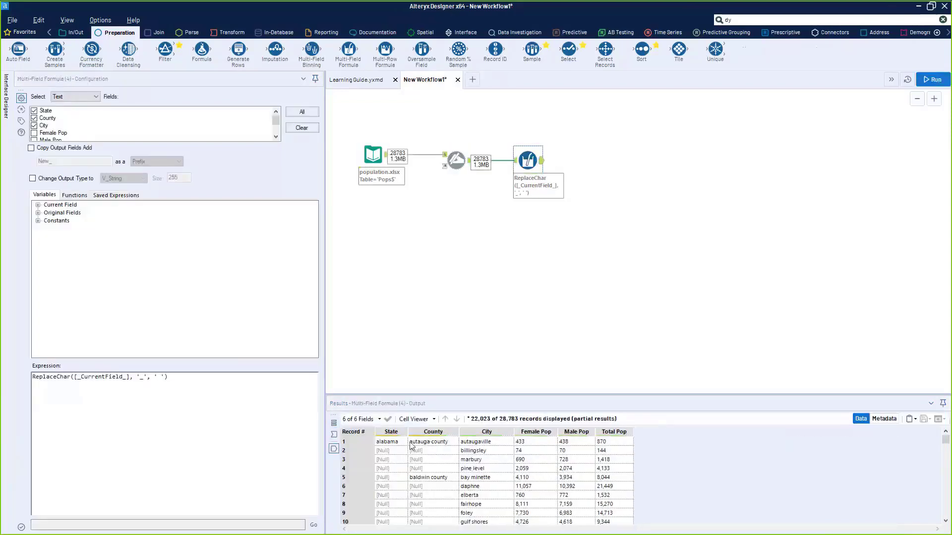
left_click_drag(389, 442, 494, 500)
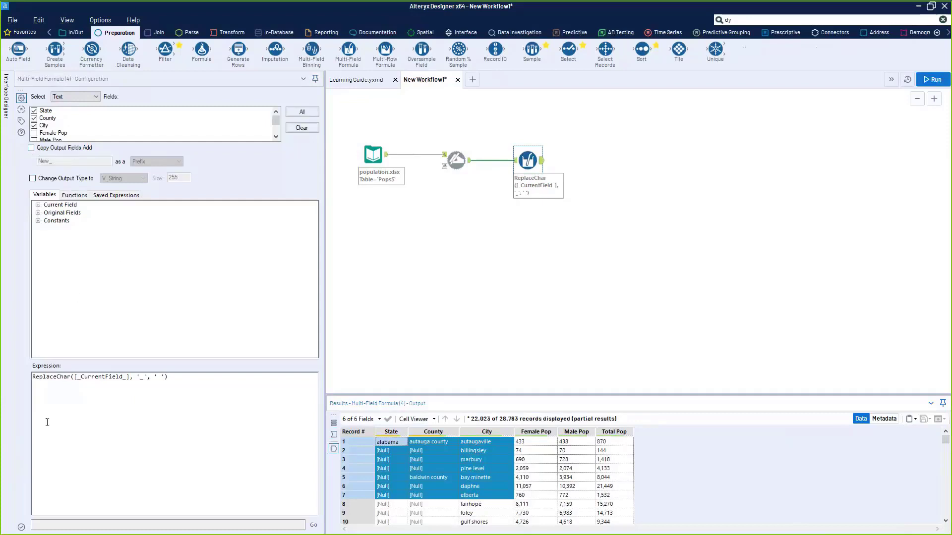
- Change the expression to TitleCase(ReplaceChar([_CurrentField_], '_', ' '))
left_click(53, 440)
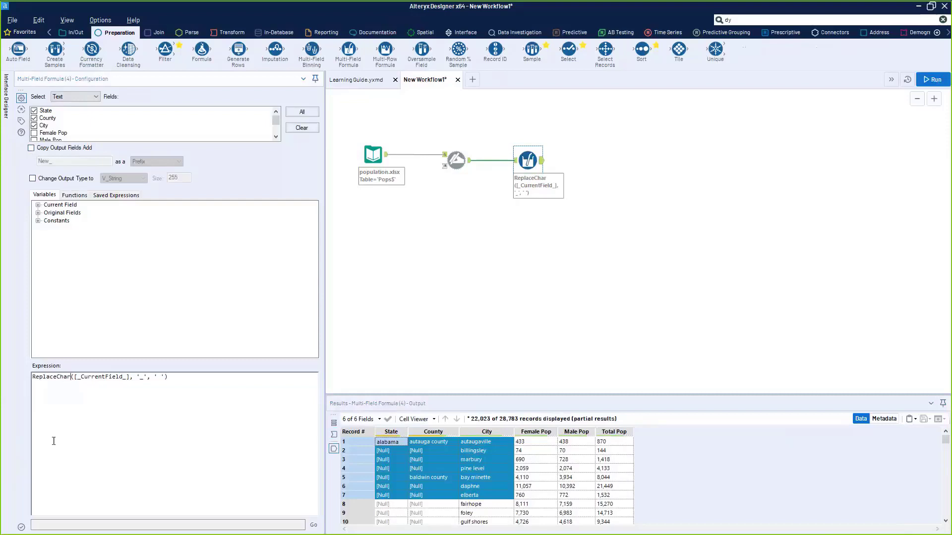
left_click(38, 377)
key("Return")
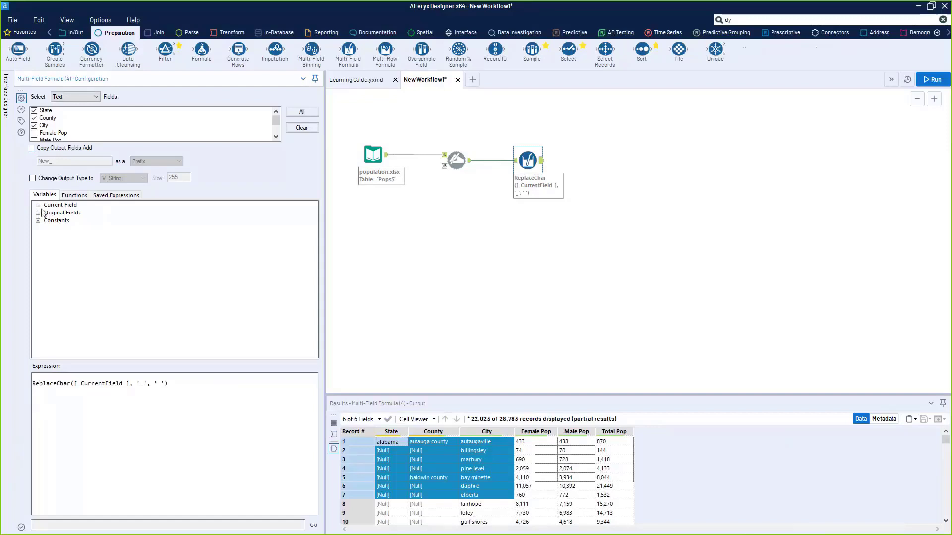
left_click(75, 195)
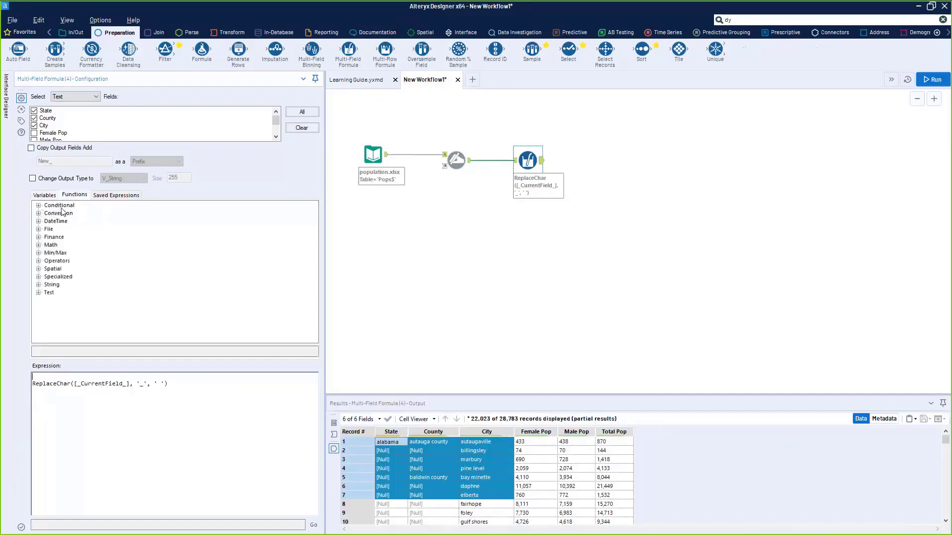
left_click(39, 285)
scroll(75, 272, "down", 5)
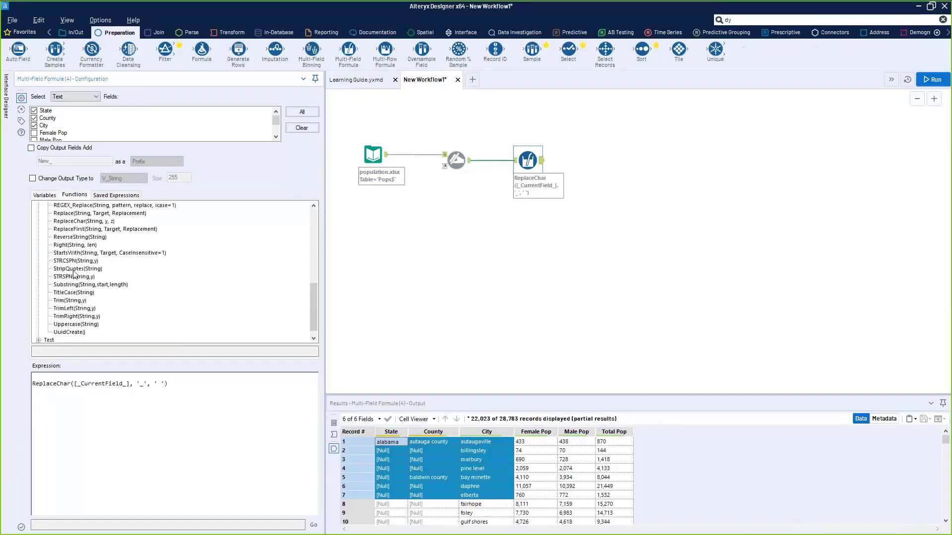
double_click(74, 292)
key("Delete")
key("Delete")
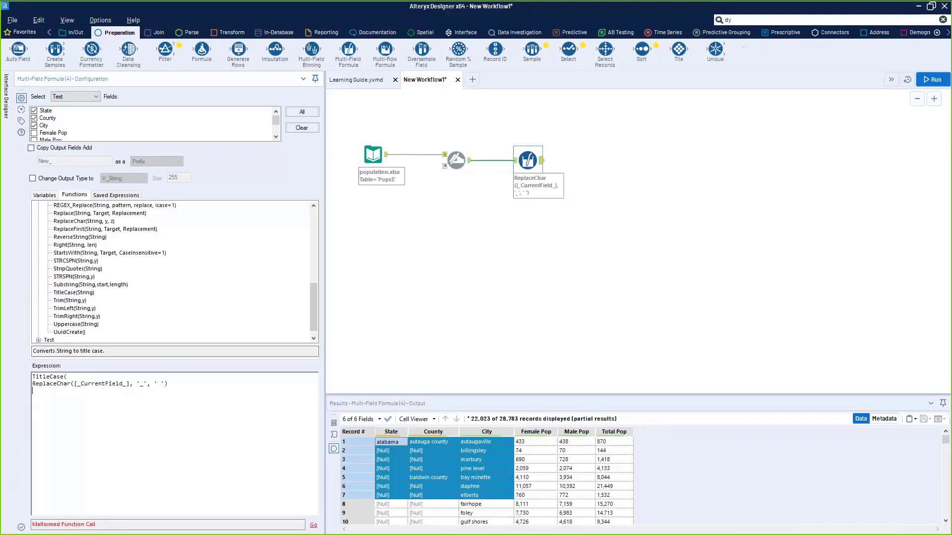
type(")")
- Rerun and inspect the title-cased City and County values and the null State and County cells
key("ctrl+r")
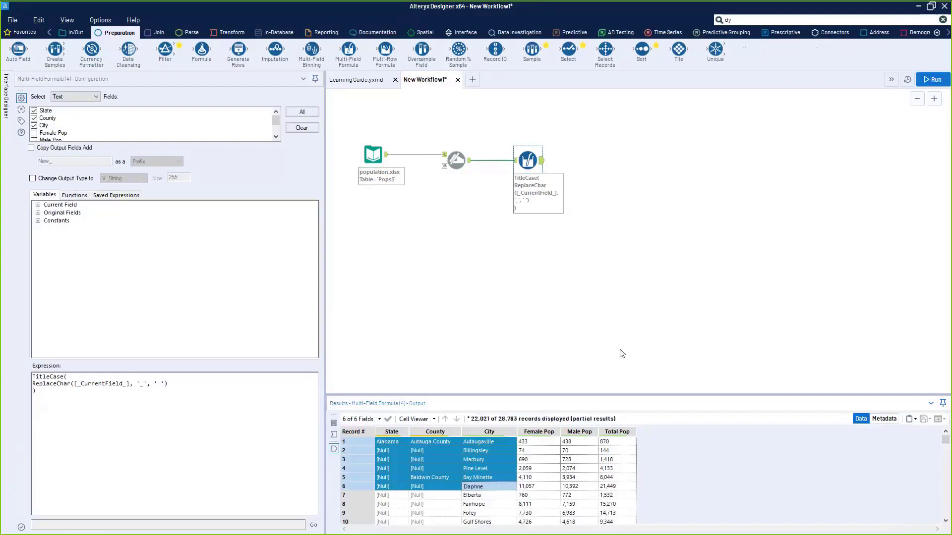
left_click(490, 450)
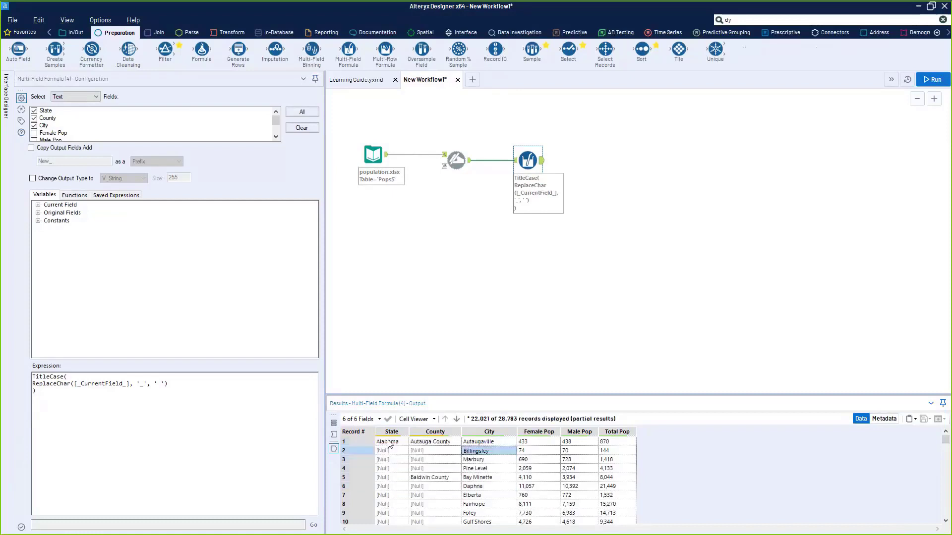
left_click(431, 443)
left_click(431, 452)
left_click(432, 460)
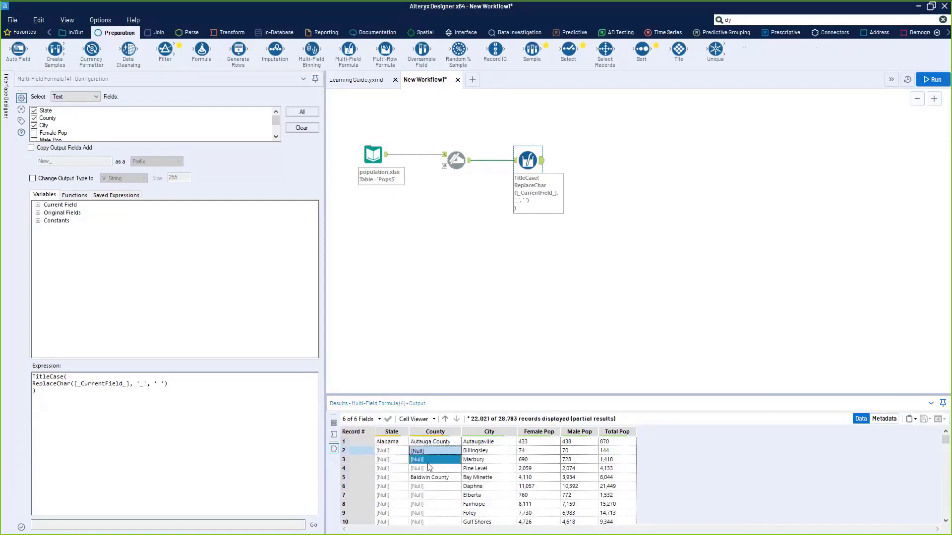
left_click(430, 469)
left_click(380, 452)
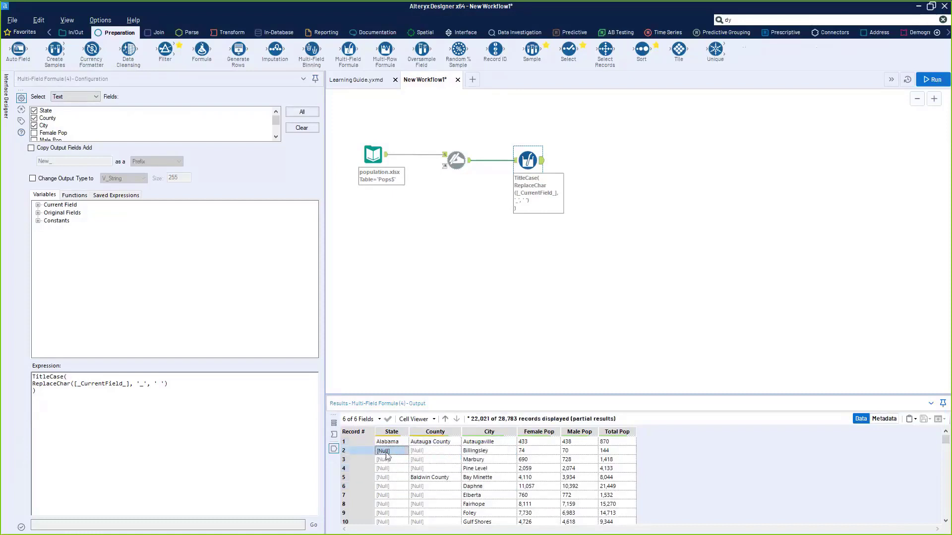
left_click_drag(486, 461, 441, 463)
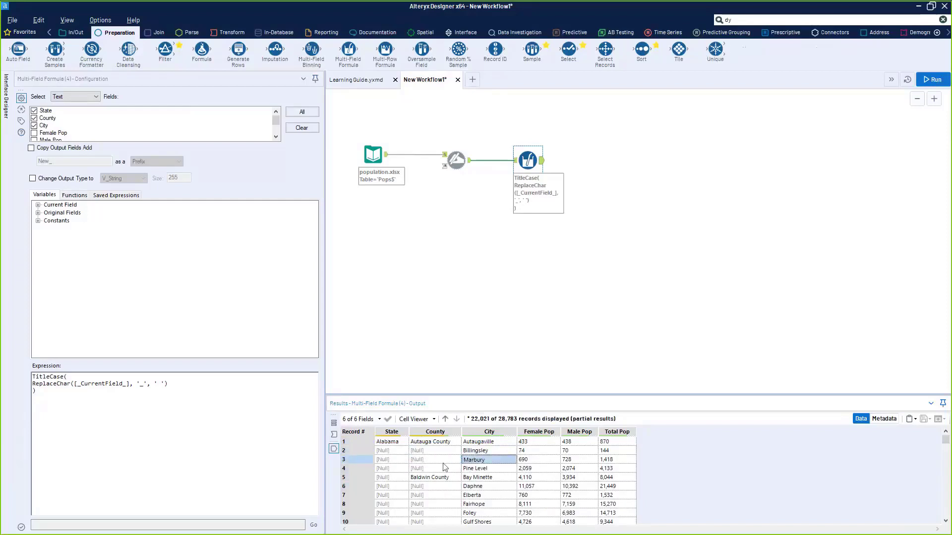
left_click(441, 463)
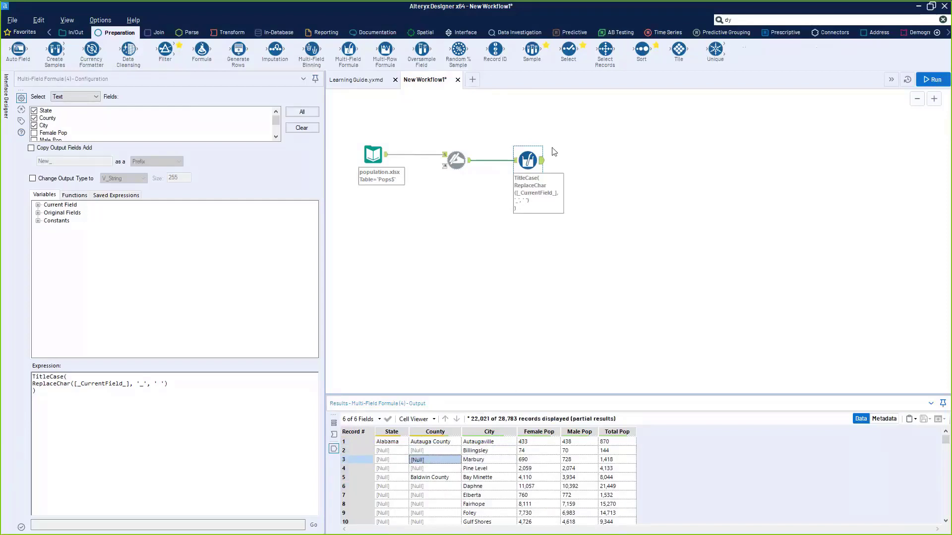
left_click_drag(120, 60, 407, 225)
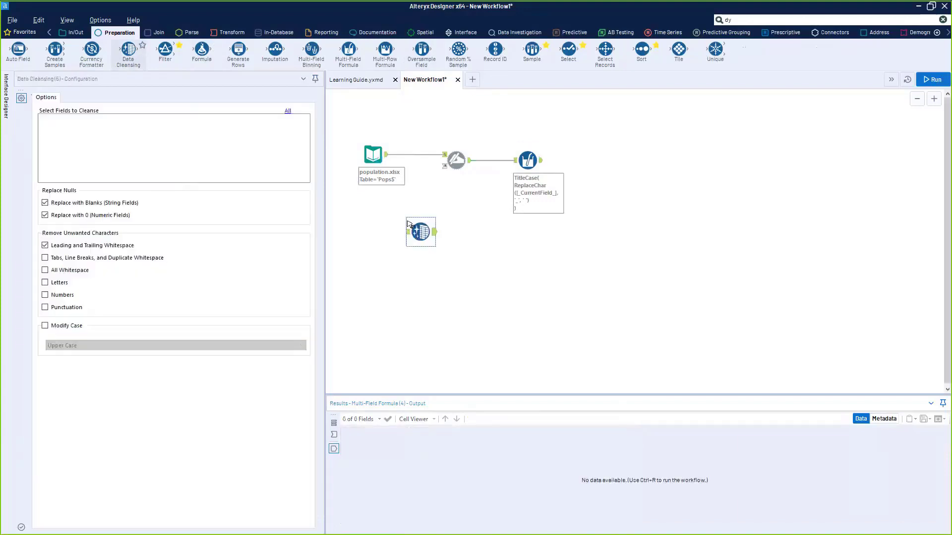
left_click_drag(387, 155, 546, 251)
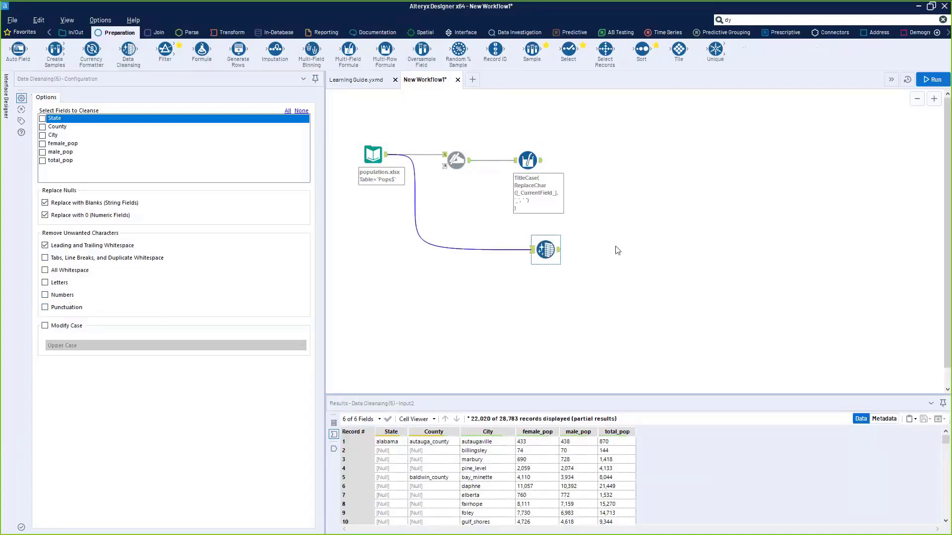
left_click_drag(544, 250, 538, 250)
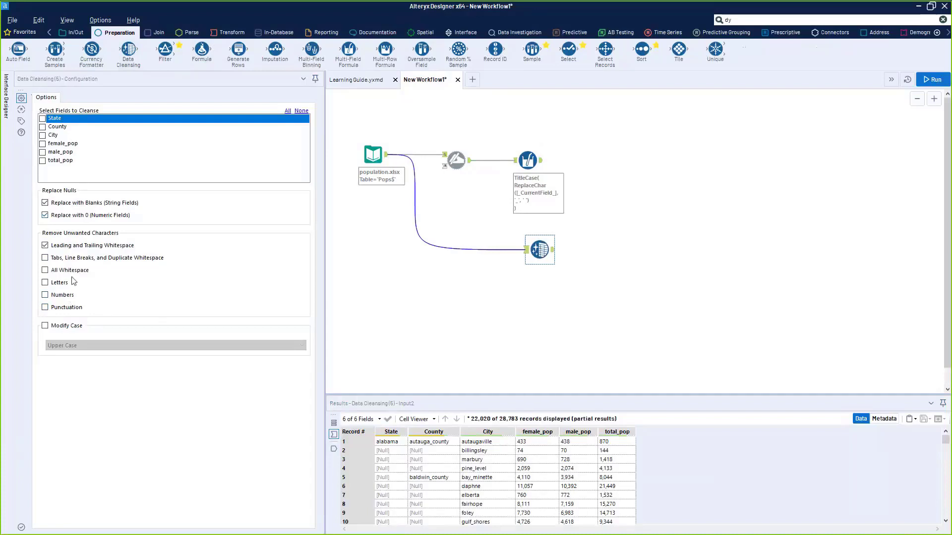
left_click(45, 245)
left_click(45, 245)
left_click_drag(539, 251, 534, 257)
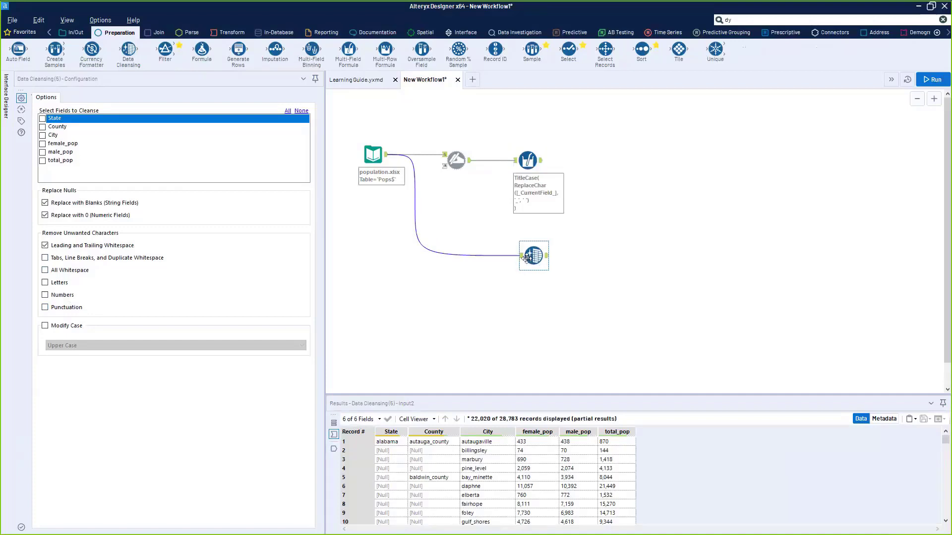
key("Delete")
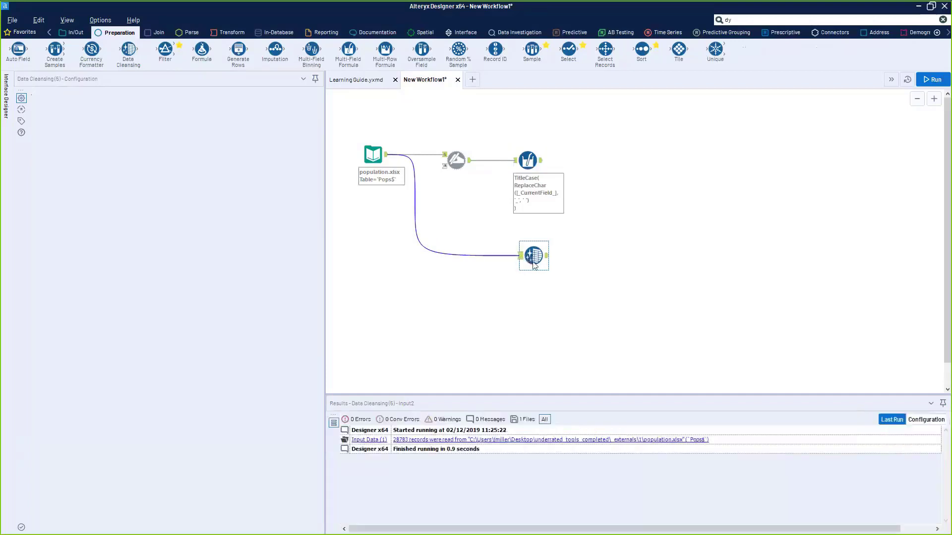
left_click(528, 161)
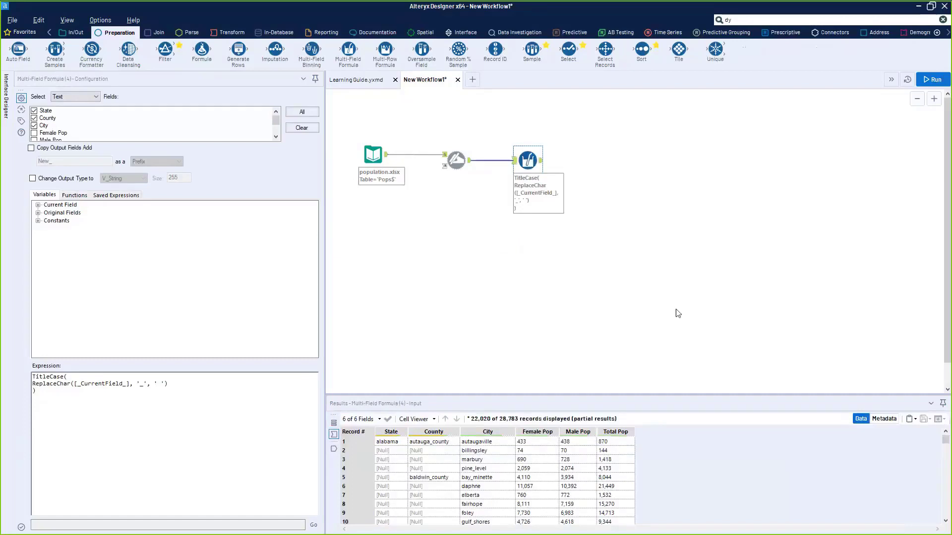
- Place a Data Cleansing tool after the Multi-Field Formula and review the incoming population values
left_click_drag(529, 162, 517, 162)
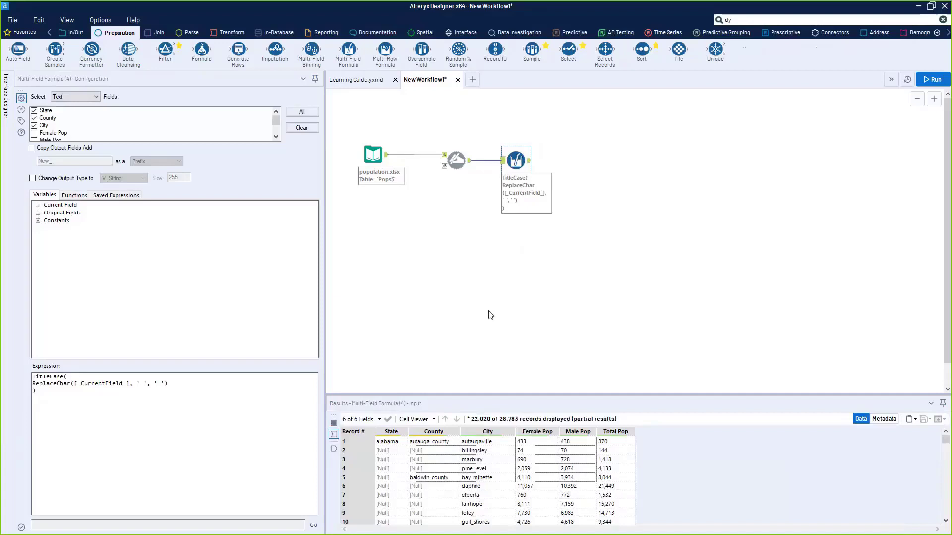
left_click_drag(128, 50, 569, 160)
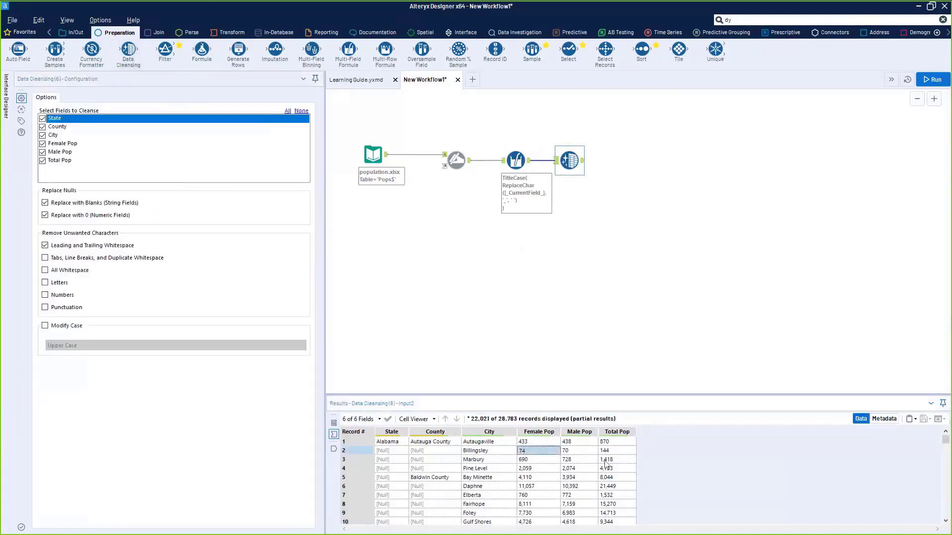
left_click_drag(525, 451, 619, 495)
left_click_drag(538, 495, 538, 504)
left_click_drag(526, 442, 620, 486)
left_click(524, 479)
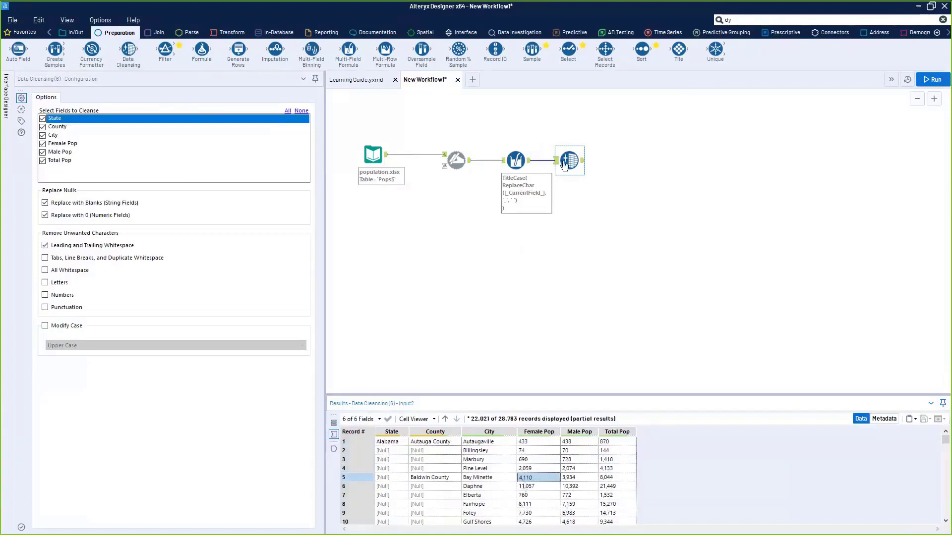
left_click_drag(568, 164, 580, 123)
left_click(740, 19)
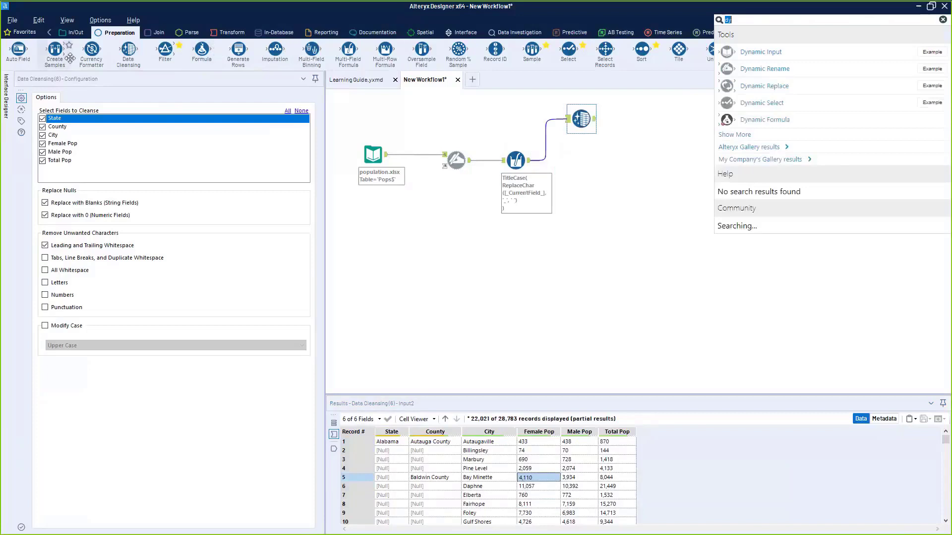
- Add a Select tool after the Multi-Field Formula, set Female Pop to Int64, and run
left_click_drag(569, 50, 575, 172)
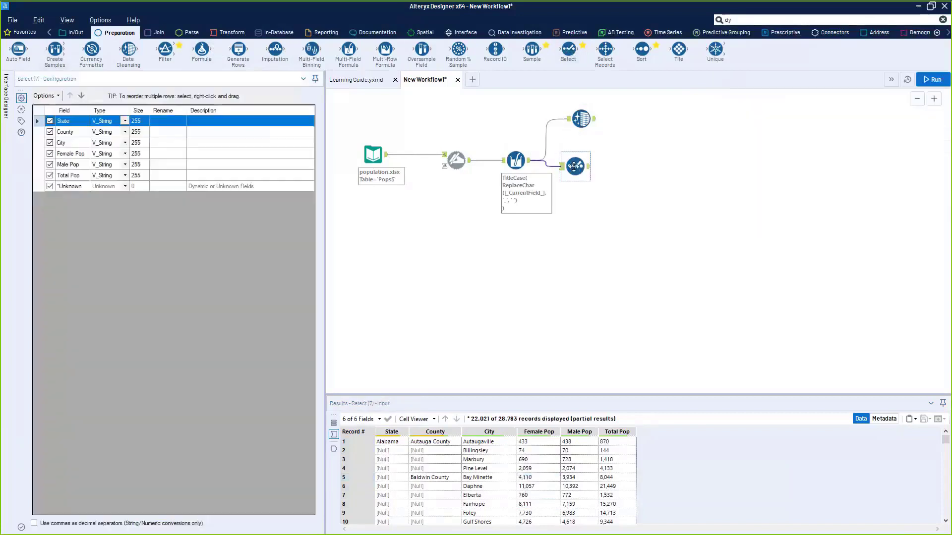
left_click(125, 154)
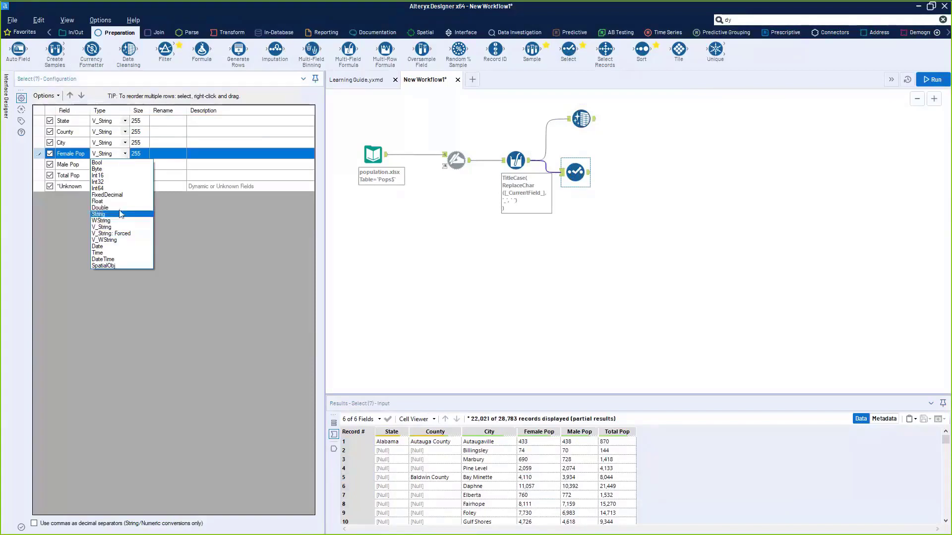
left_click(121, 208)
left_click(124, 154)
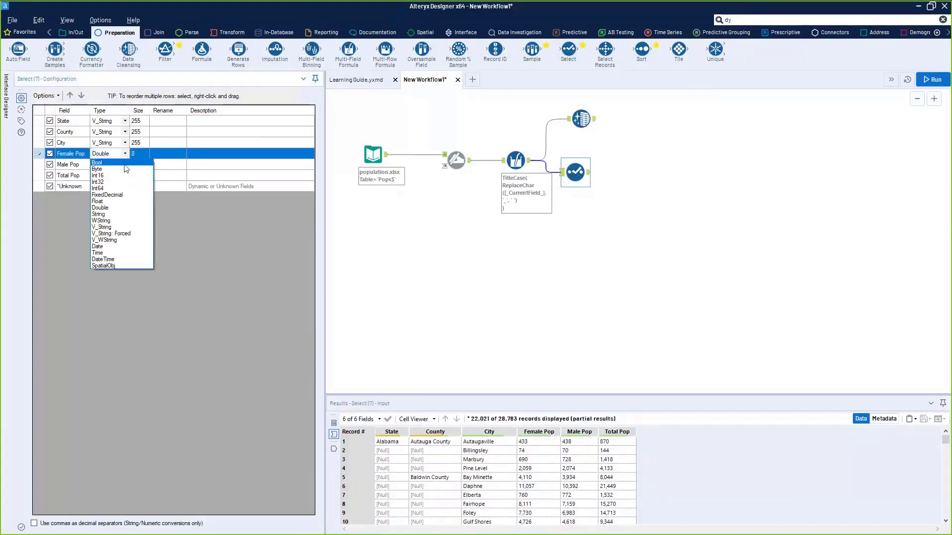
left_click(117, 190)
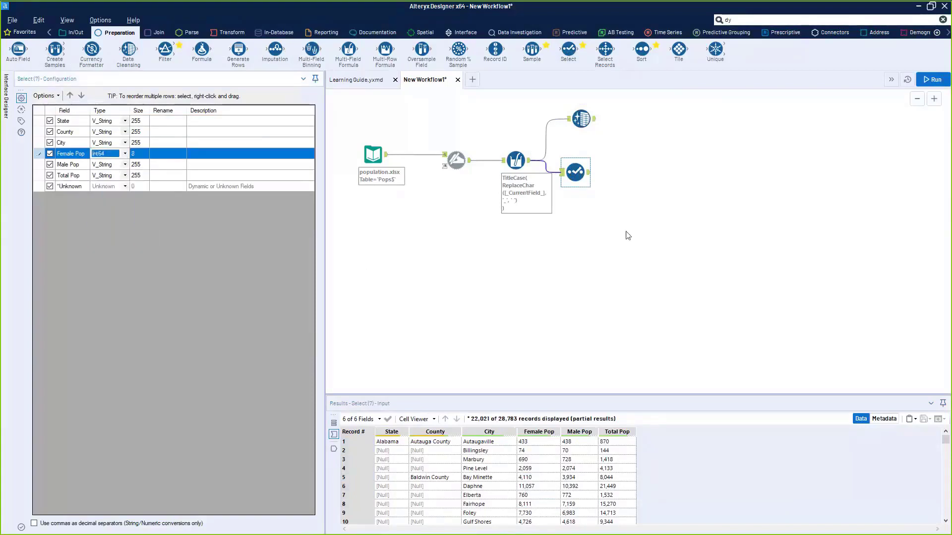
left_click(584, 190)
key("ctrl+r")
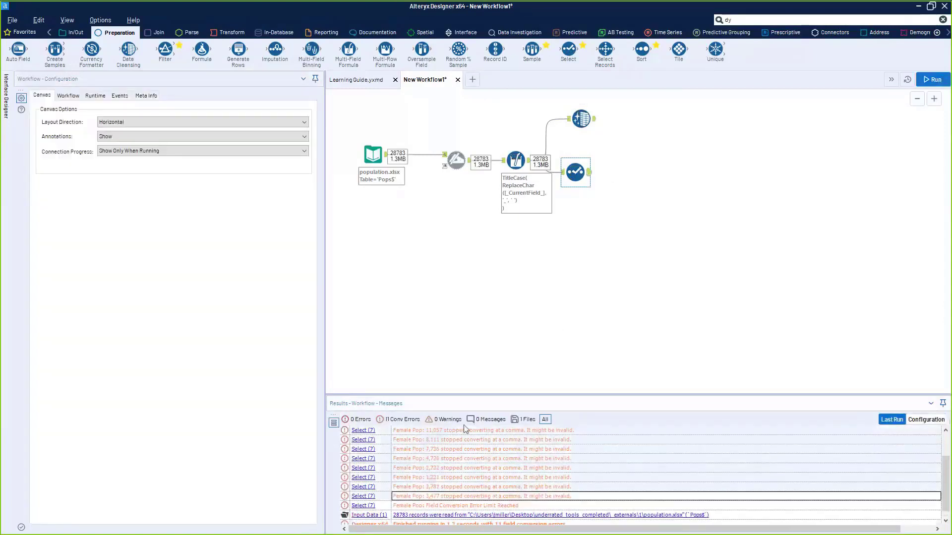
- Compare the Select step's input and output, where Female Pop 2,059 is truncated to 2
left_click(566, 179)
left_click(562, 173)
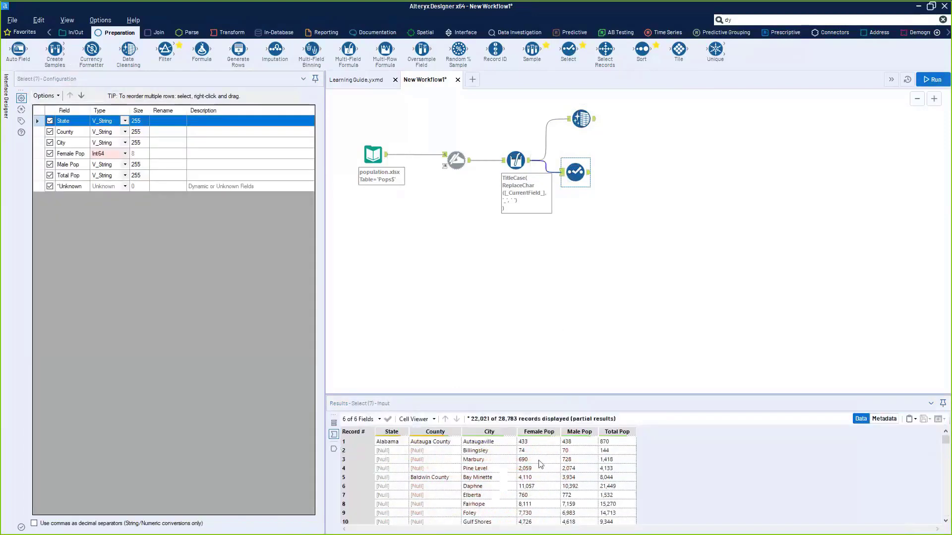
left_click_drag(538, 487, 536, 516)
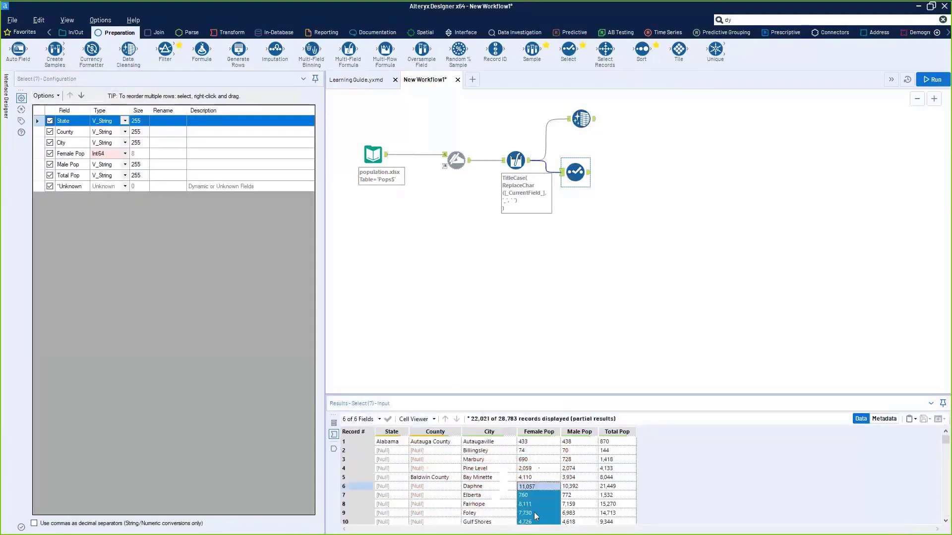
left_click(588, 172)
left_click_drag(536, 452, 539, 526)
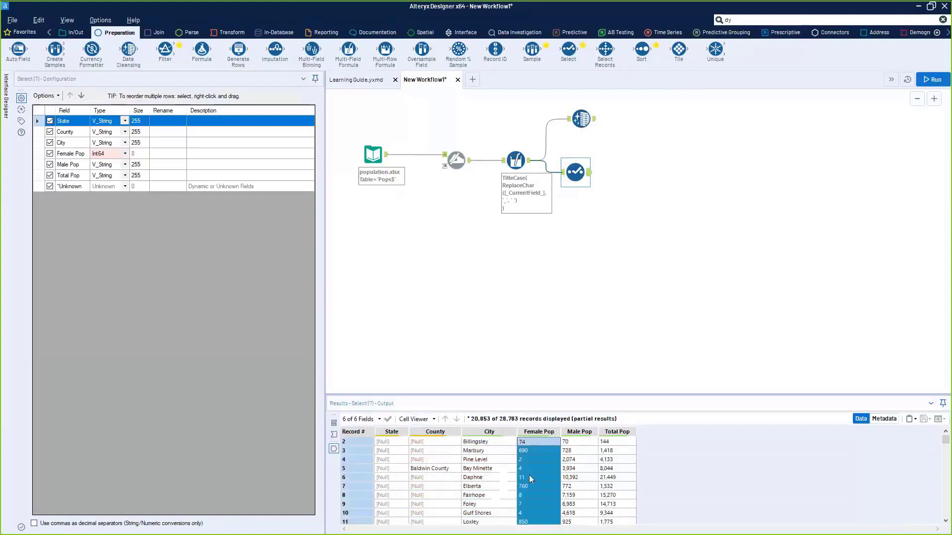
left_click(528, 475)
left_click(526, 460)
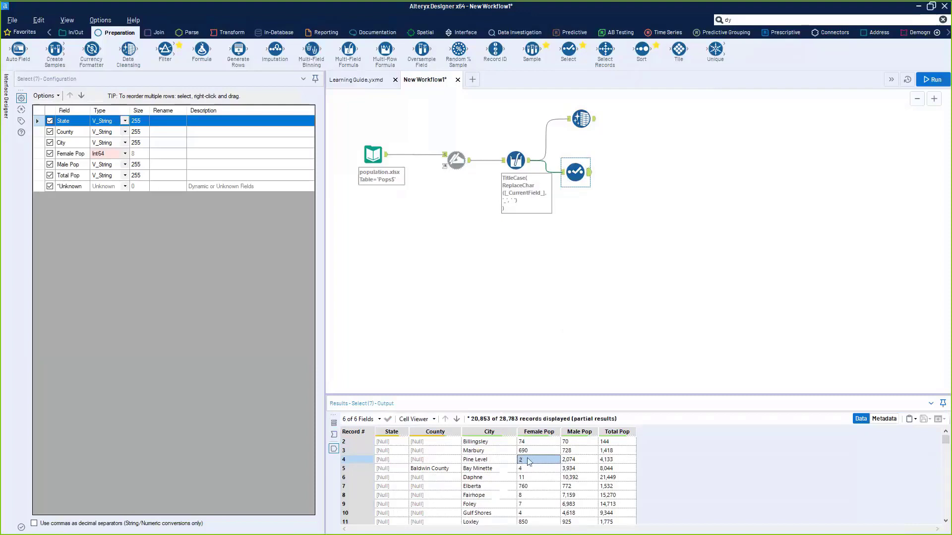
left_click(334, 434)
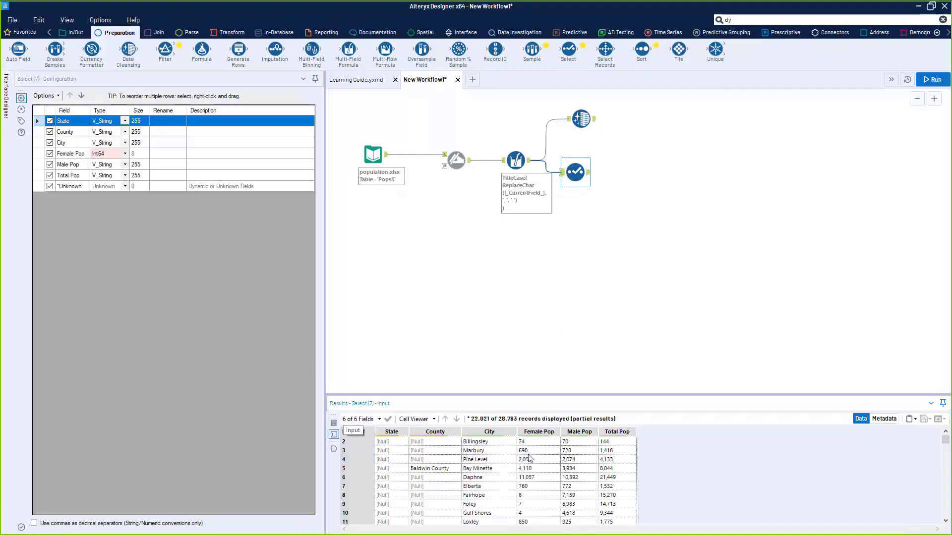
left_click(334, 449)
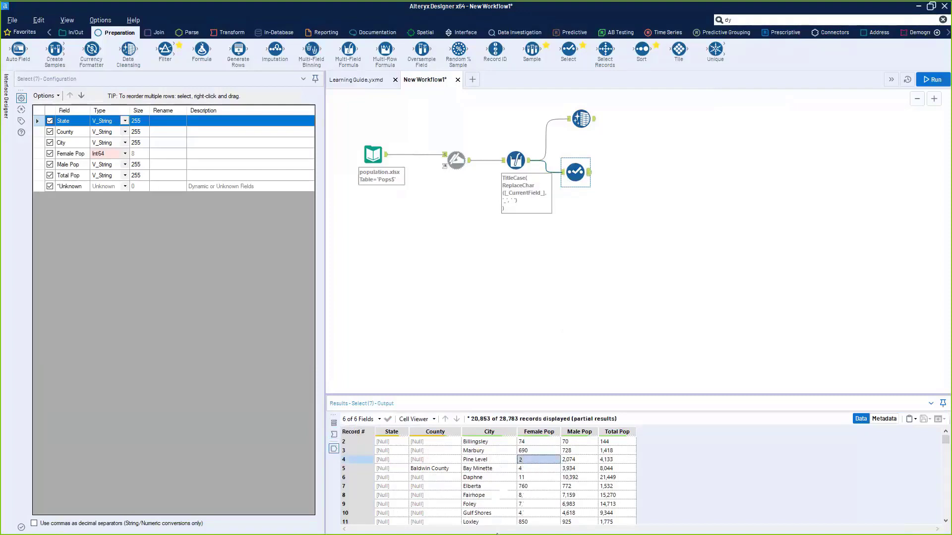
left_click_drag(575, 172, 576, 237)
left_click_drag(581, 118, 582, 154)
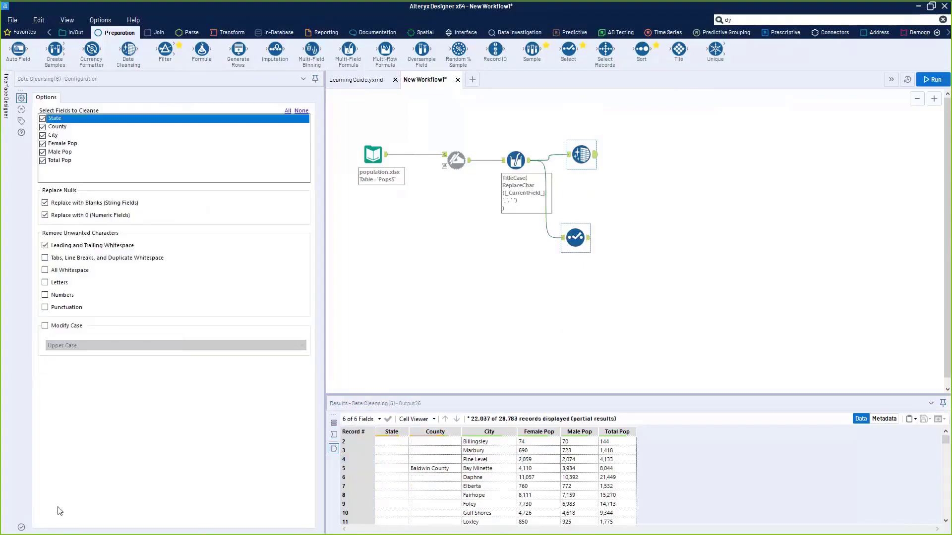
- Limit Data Cleansing to the population fields with punctuation removal, rerun, and check comma-free values
left_click(42, 118)
left_click(42, 127)
left_click(42, 135)
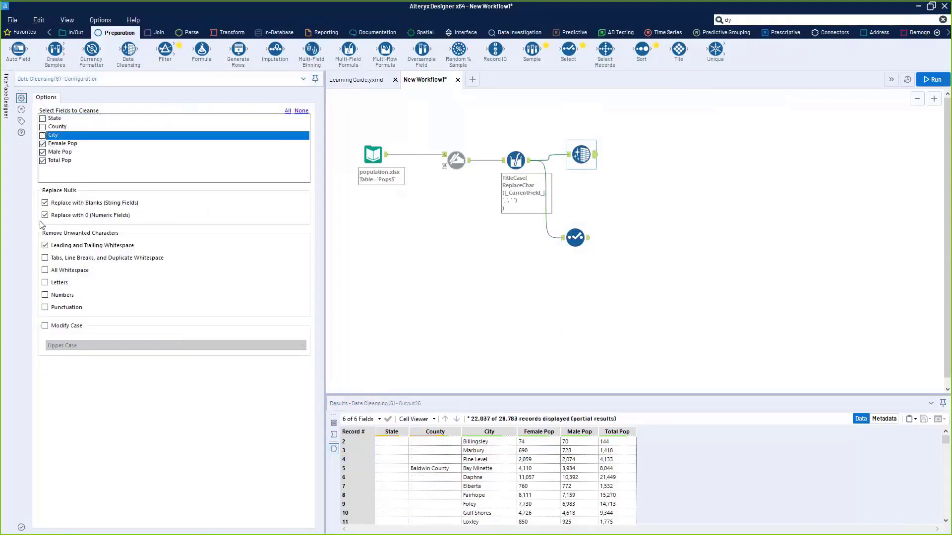
left_click(45, 307)
key("ctrl+r")
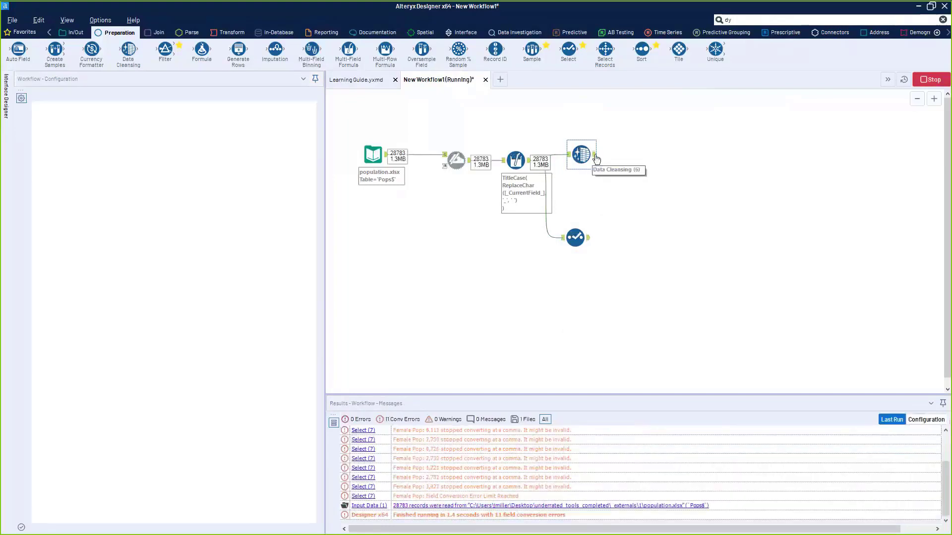
left_click(597, 159)
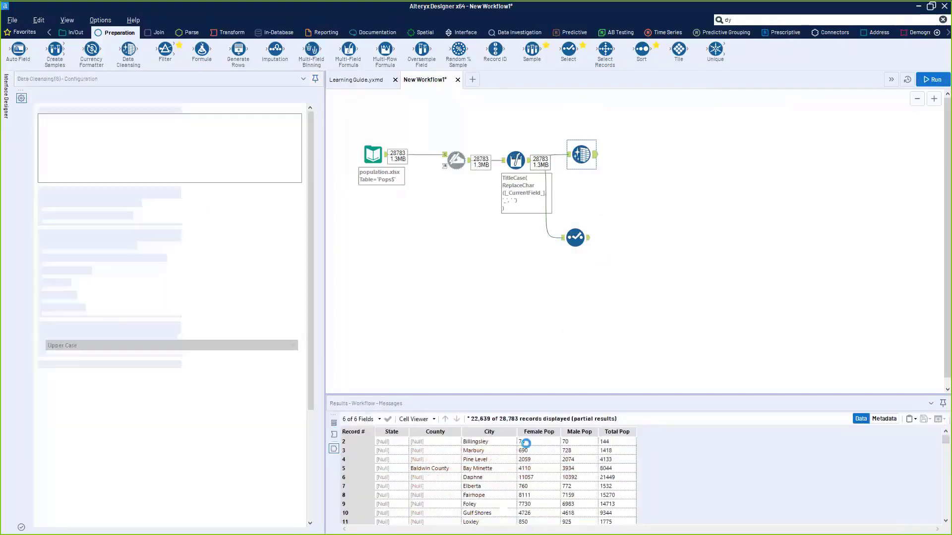
left_click_drag(521, 440, 561, 491)
- Replace the Select step with a new one after Data Cleansing, casting Female Pop to Int64
left_click(574, 237)
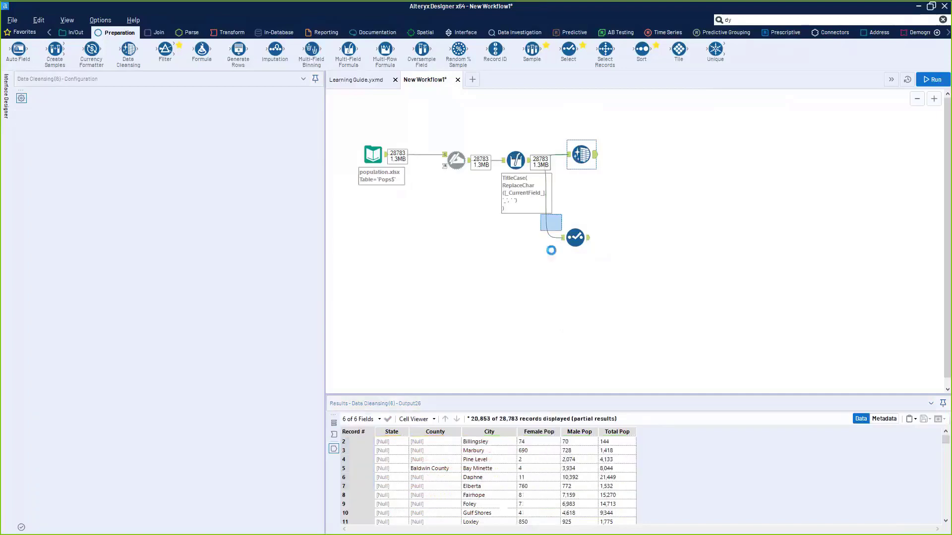
key("Delete")
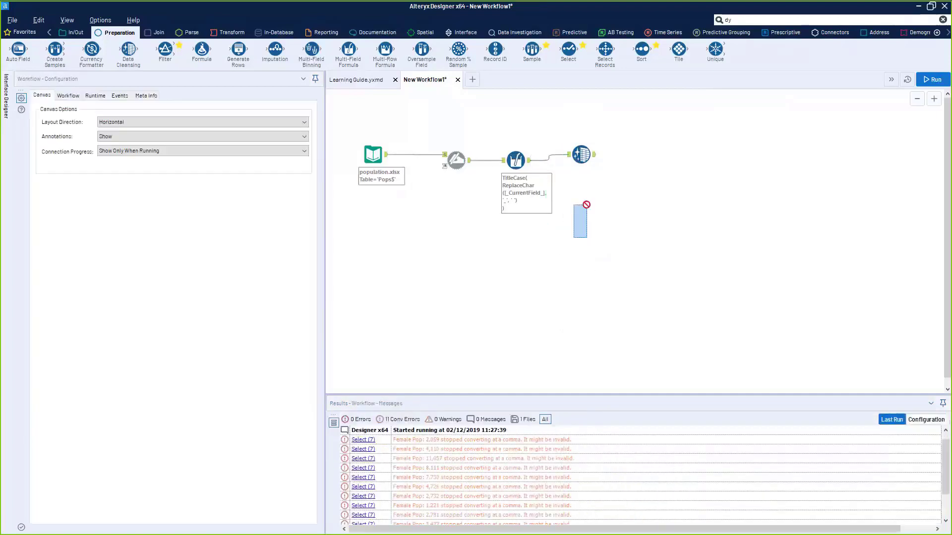
left_click_drag(569, 50, 639, 155)
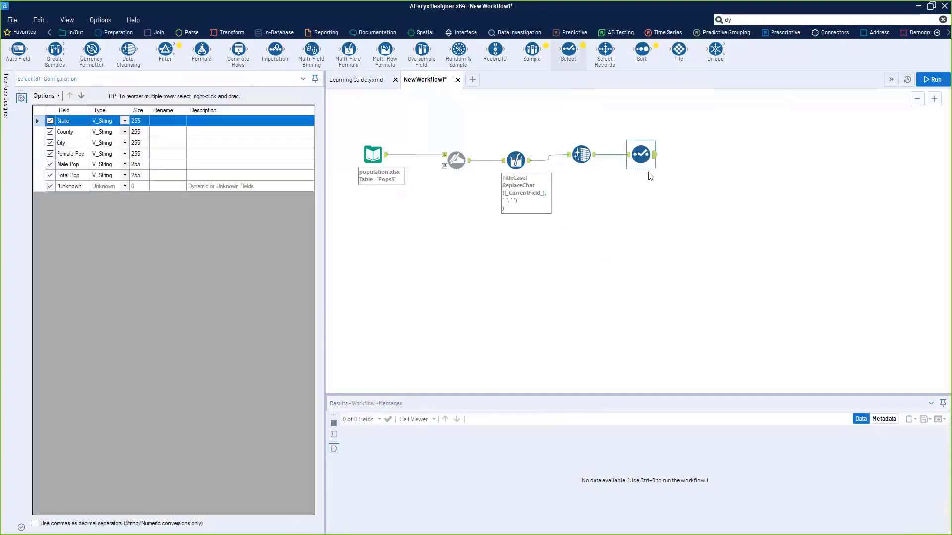
left_click(125, 153)
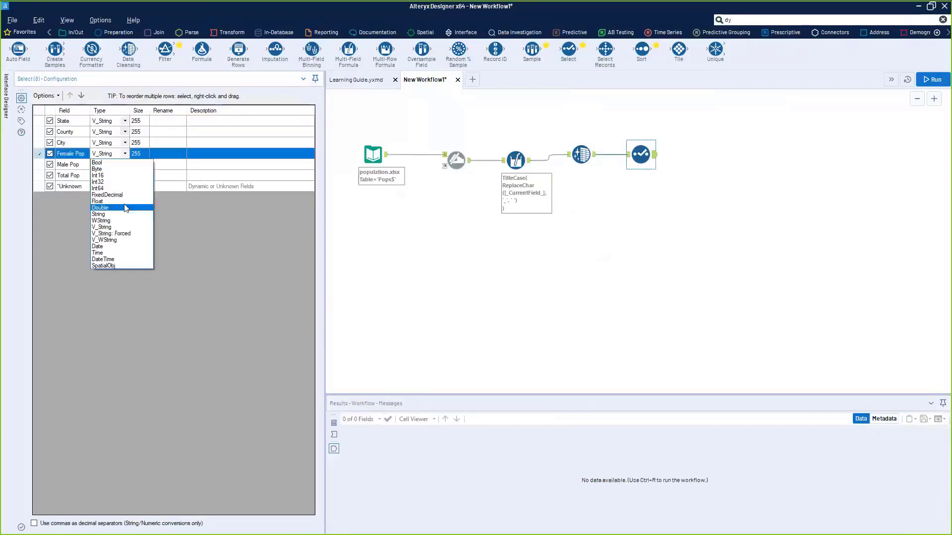
left_click(123, 189)
- Run the workflow and check Select's output keeps full Female Pop values like 2059 and 11057
left_click(668, 250)
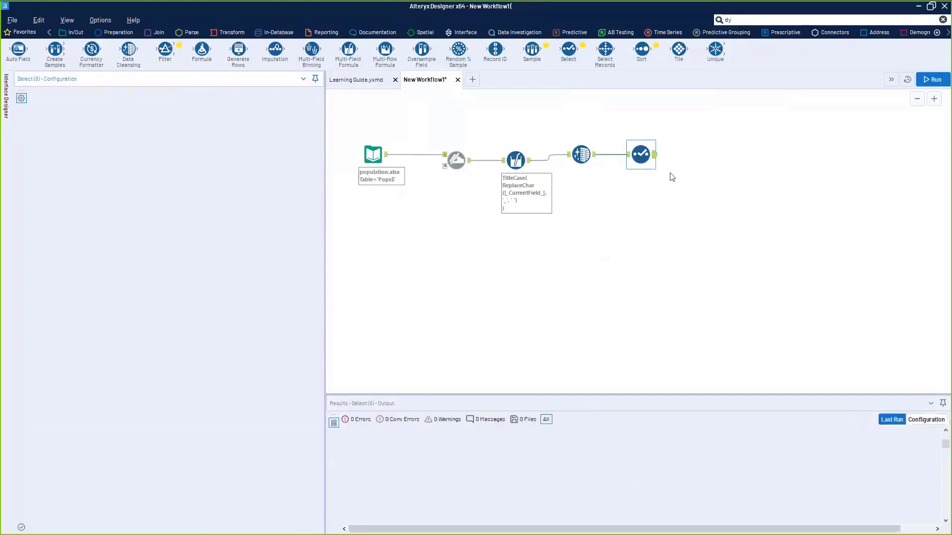
key("ctrl+r")
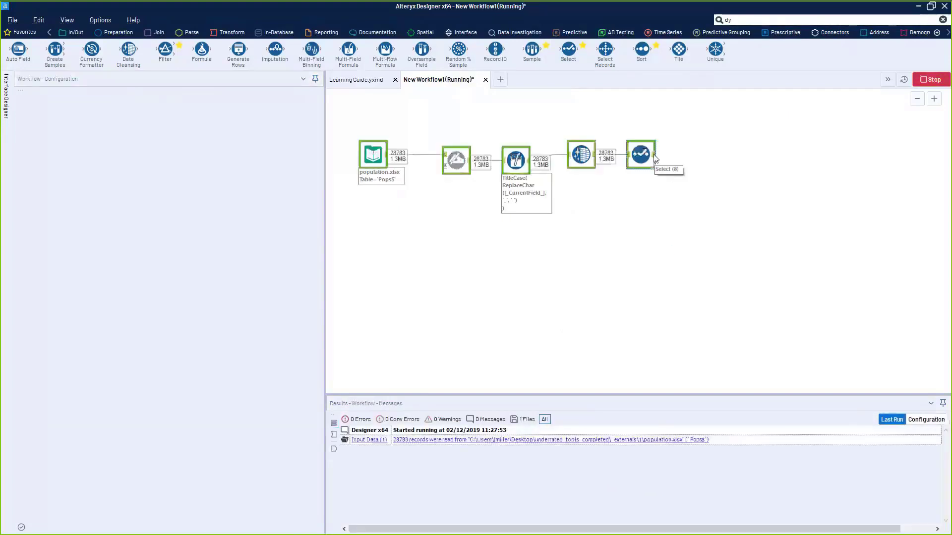
left_click(654, 157)
left_click_drag(537, 451, 547, 527)
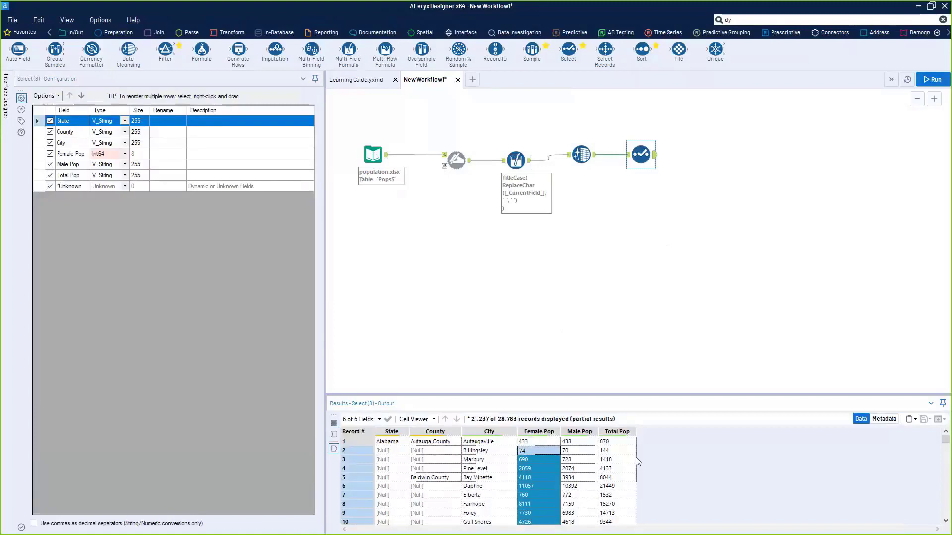
- Inspect the Multi-Field Formula's ReplaceChar underscore-to-space literals, then rerun the whole workflow
left_click(529, 178)
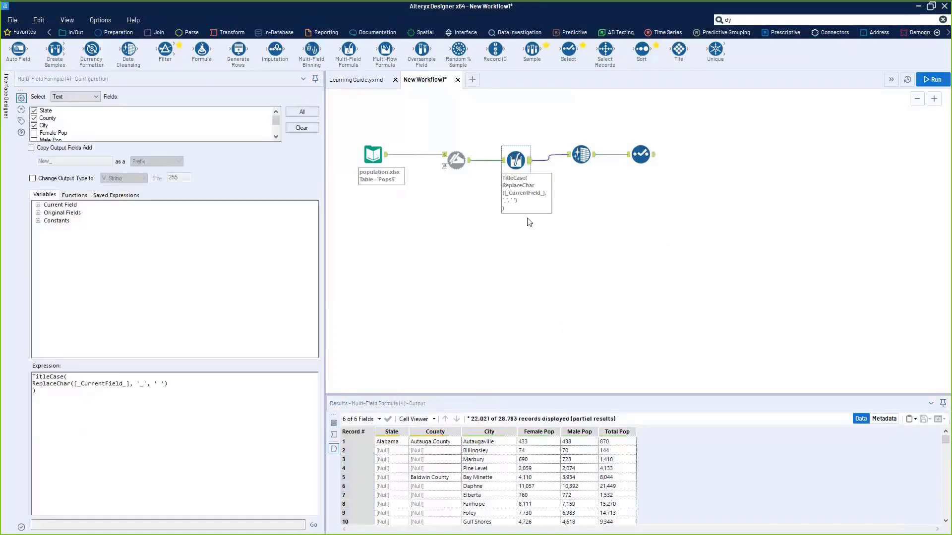
double_click(141, 384)
left_click(159, 385)
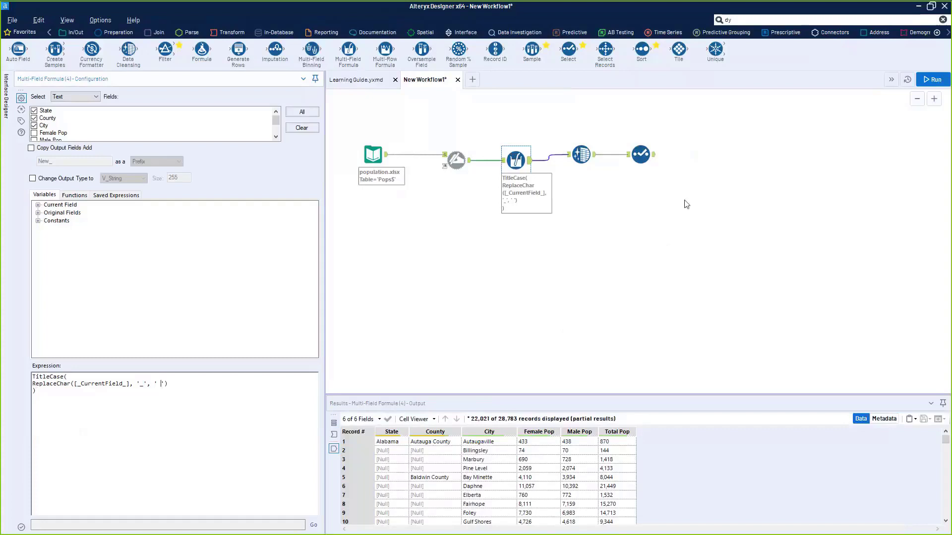
key("ctrl+r")
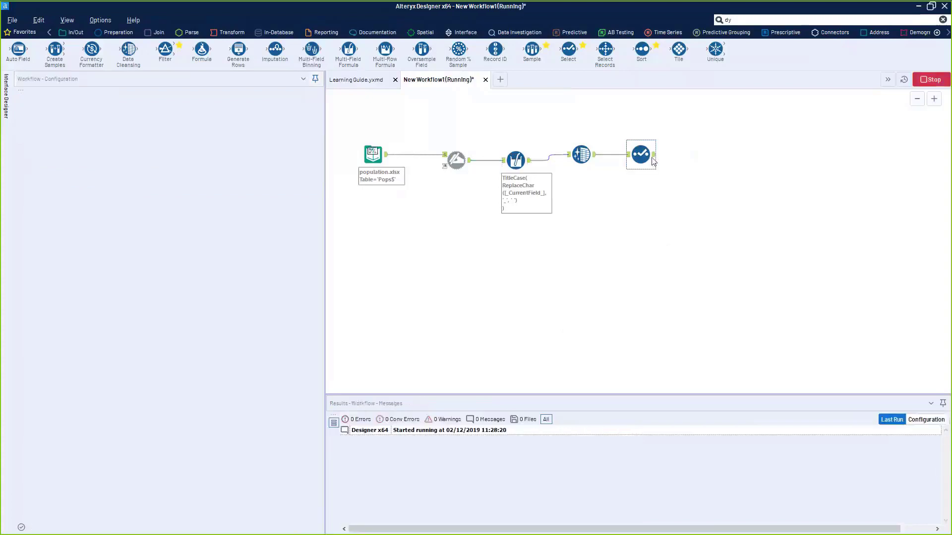
- Show Select's output and highlight the population, City, County and [Null] County values in the first rows
left_click(654, 156)
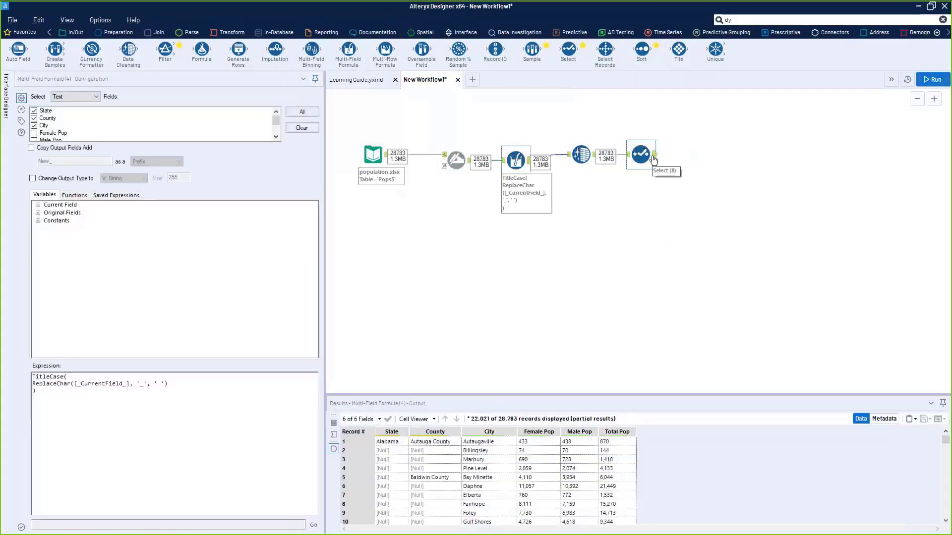
left_click_drag(548, 479, 579, 504)
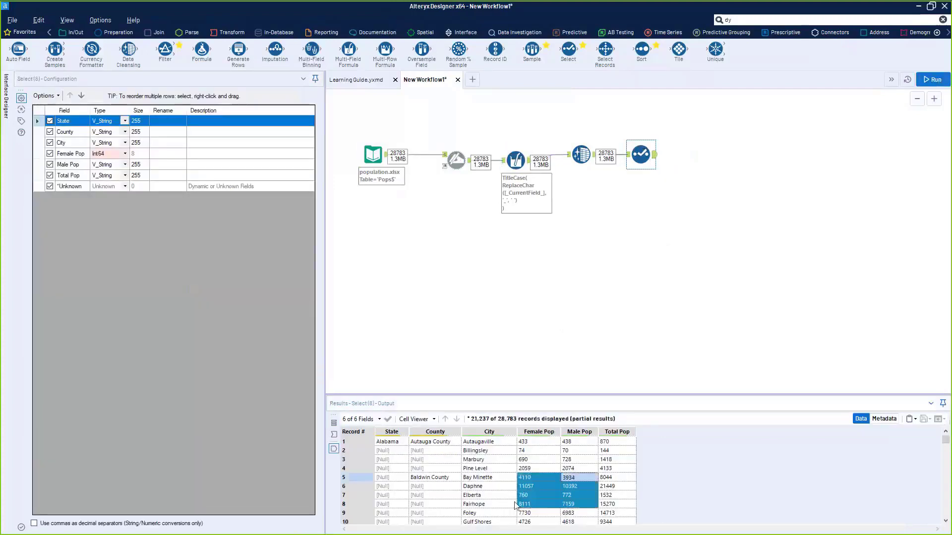
left_click_drag(486, 460, 479, 504)
left_click_drag(432, 443, 405, 479)
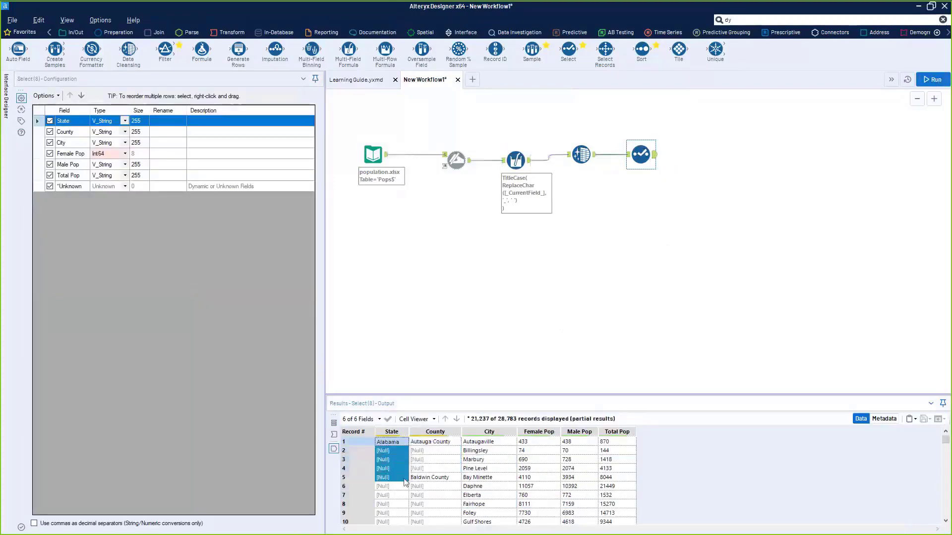
left_click_drag(535, 460, 639, 530)
scroll(412, 491, "up", 1)
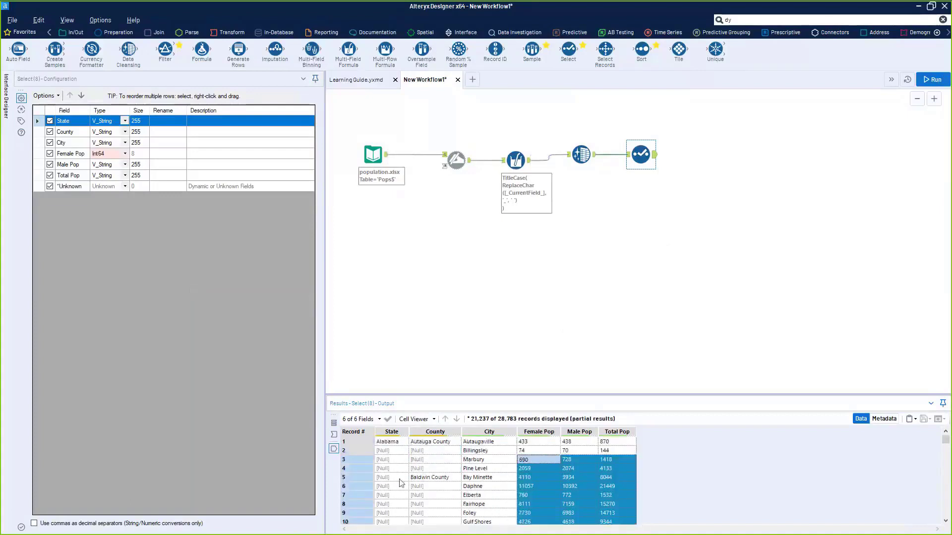
left_click_drag(422, 452, 448, 530)
left_click(344, 513)
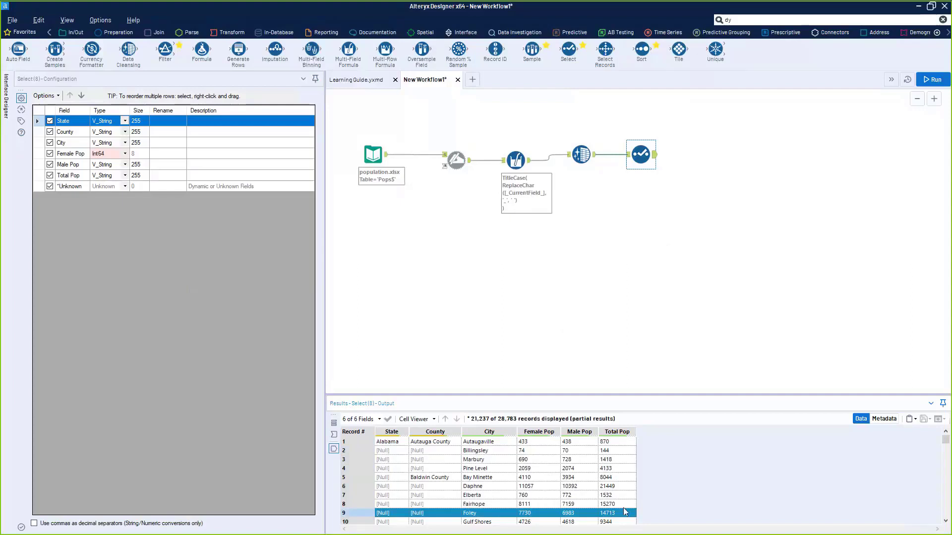
- Examine record 25 (Louisville, Total Pop 519) from State through Total Pop
scroll(576, 491, "down", 3)
scroll(563, 515, "up", 3)
scroll(562, 515, "down", 5)
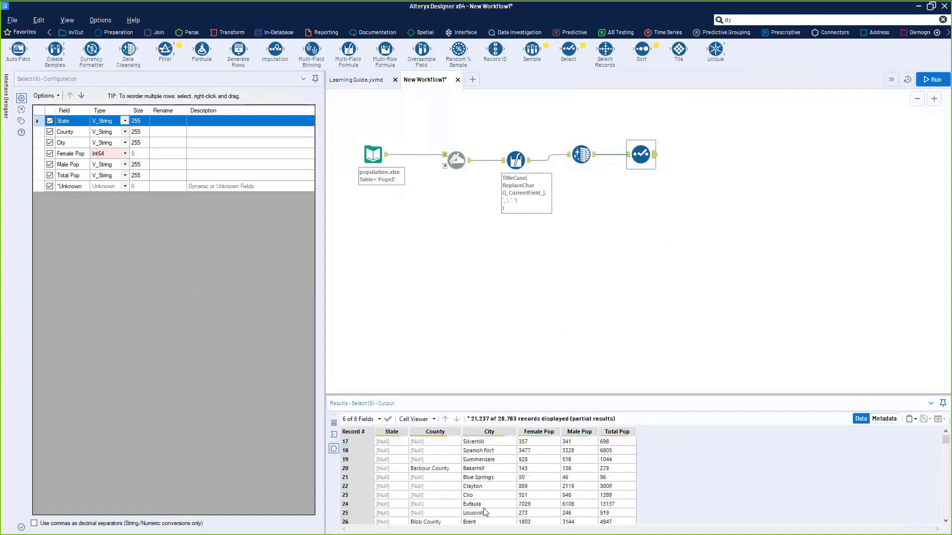
left_click(486, 514)
left_click(367, 515)
left_click(493, 515)
left_click(360, 516)
left_click(539, 514)
left_click(610, 513)
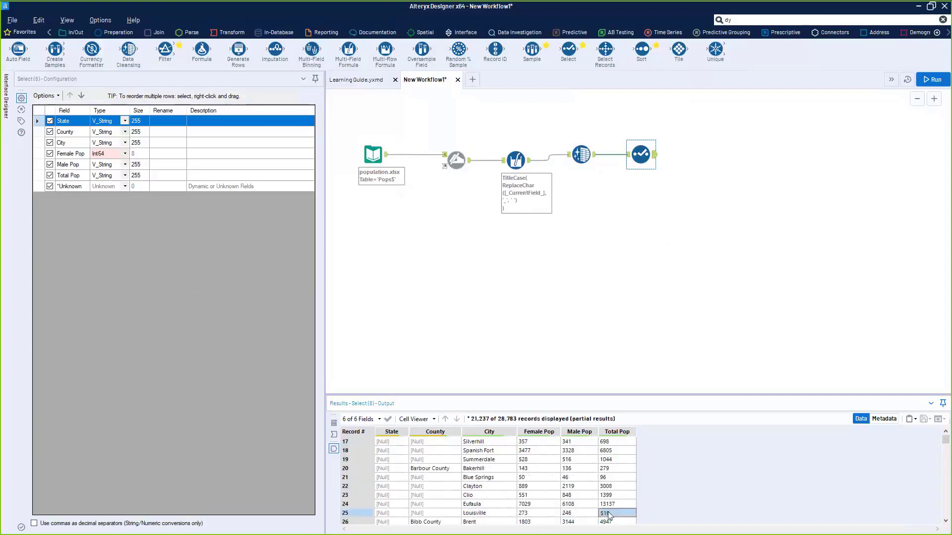
left_click_drag(610, 516, 361, 514)
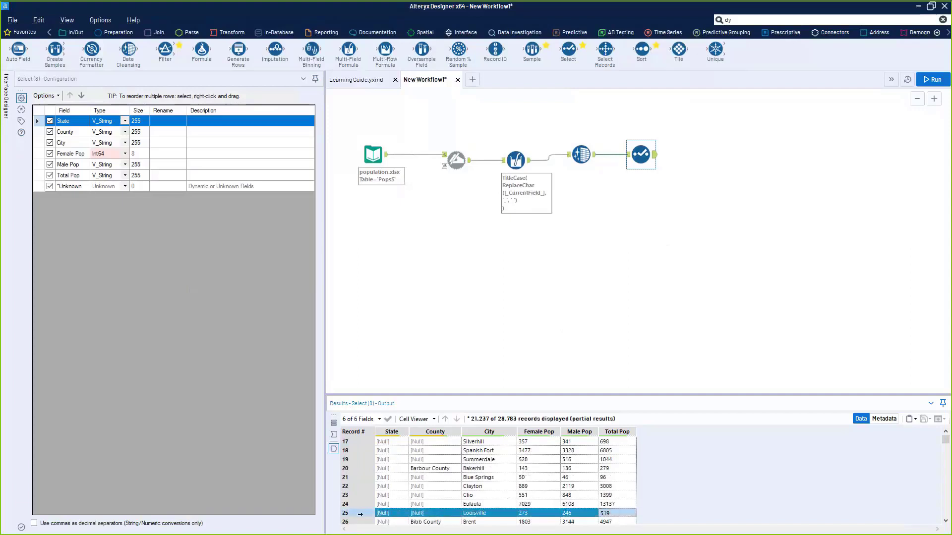
- Examine records 37–40, including Female Pop 381 and the Snead City value
scroll(431, 511, "down", 4)
left_click_drag(575, 479, 388, 486)
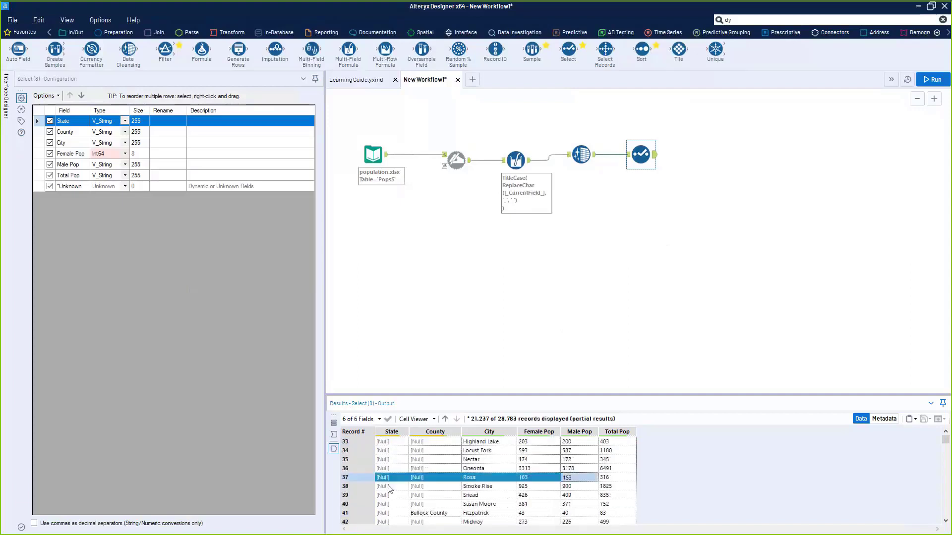
left_click(552, 504)
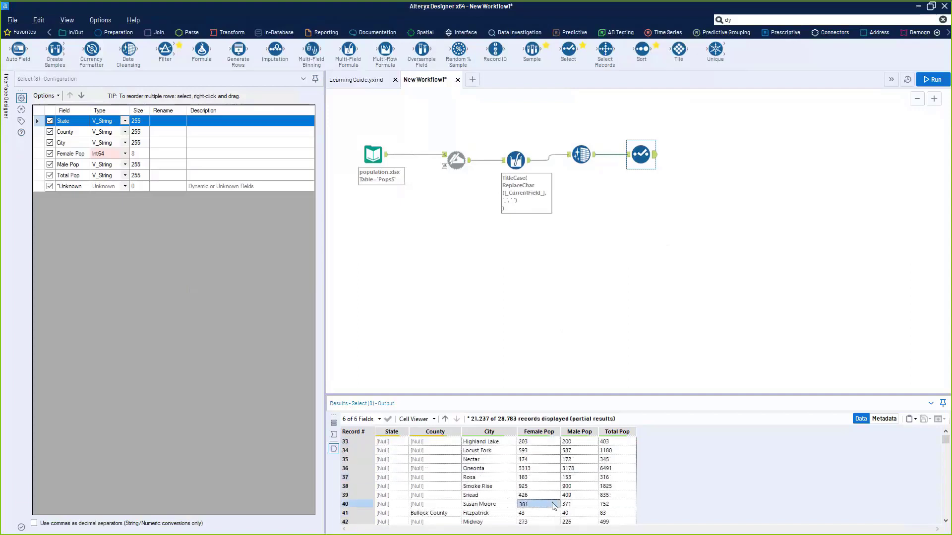
left_click_drag(504, 497, 401, 475)
left_click(510, 496)
left_click(422, 477)
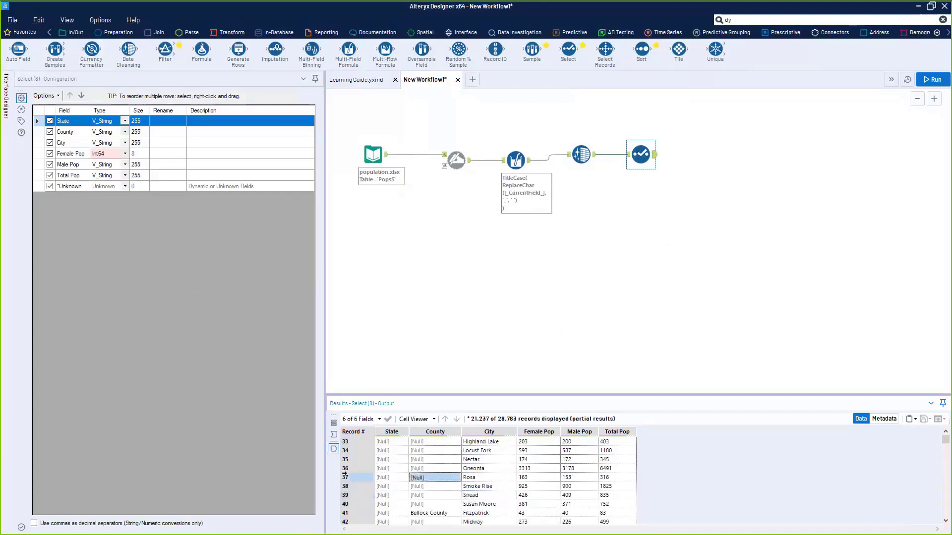
- Check which County values in records 1–9 are [Null] versus Baldwin
scroll(438, 448, "up", 8)
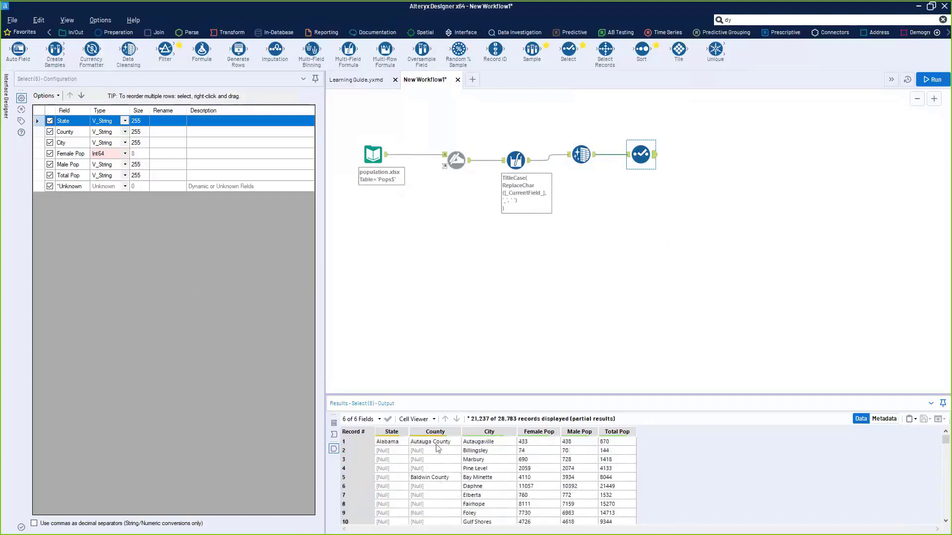
left_click(439, 449)
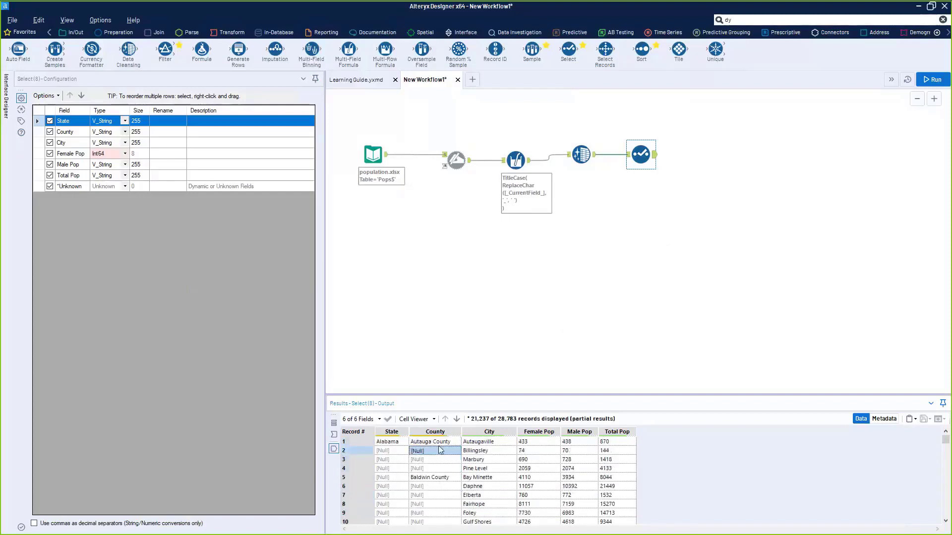
left_click_drag(438, 442, 436, 532)
left_click(438, 487)
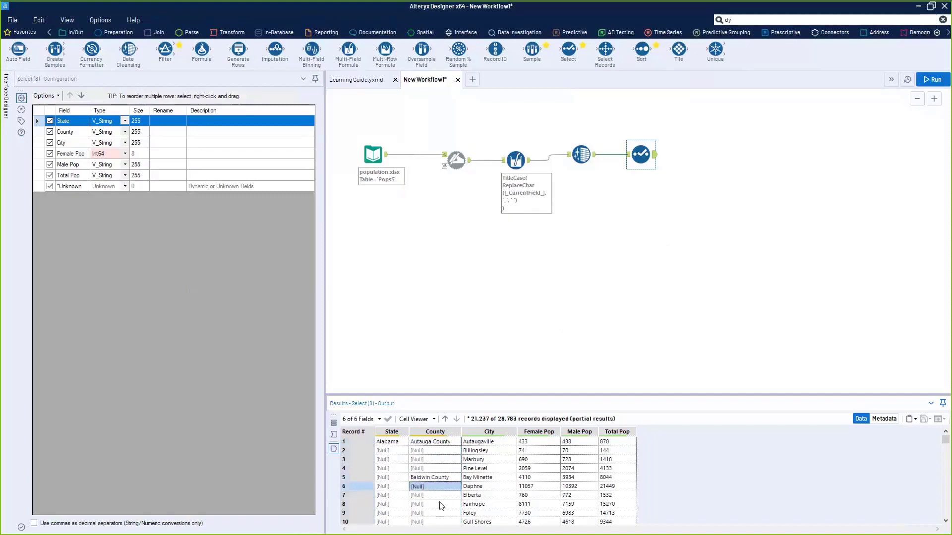
left_click(437, 513)
left_click(435, 478)
left_click_drag(436, 478, 437, 514)
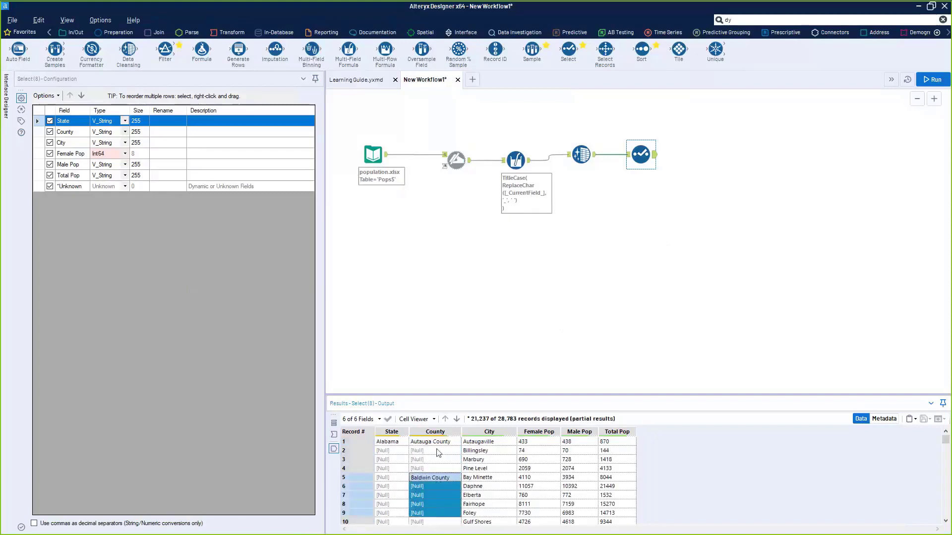
left_click_drag(437, 443, 431, 469)
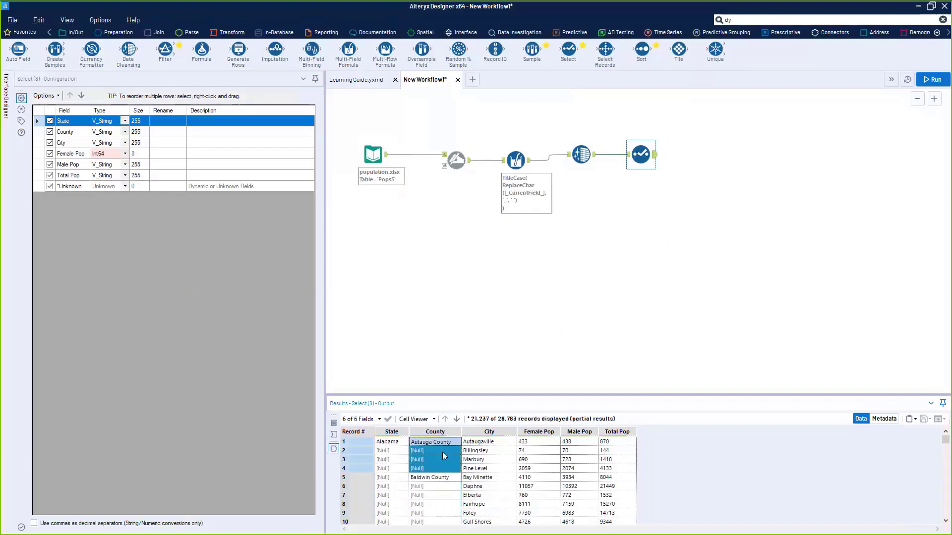
- Compare the State values of records 1–3, noting Alabama and [Null] entries
left_click_drag(387, 442, 388, 453)
left_click(391, 462)
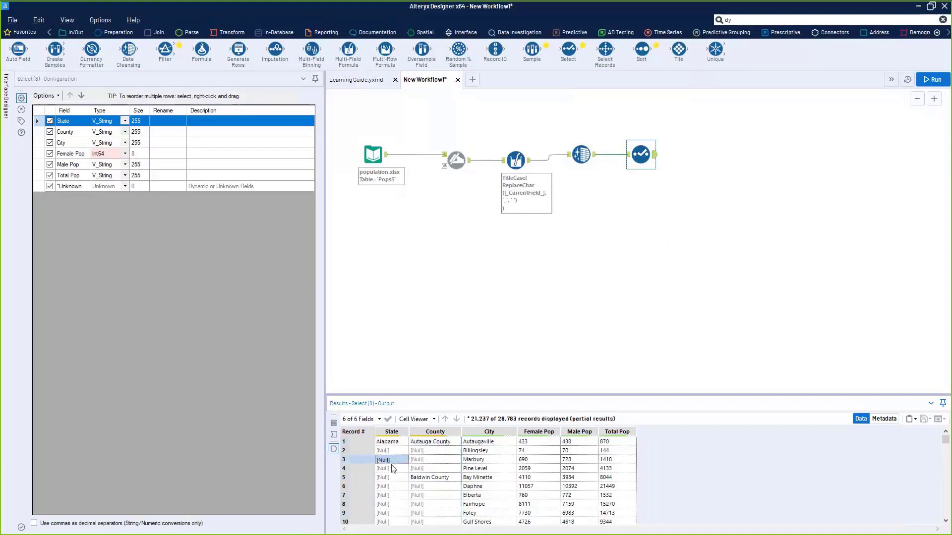
left_click(401, 442)
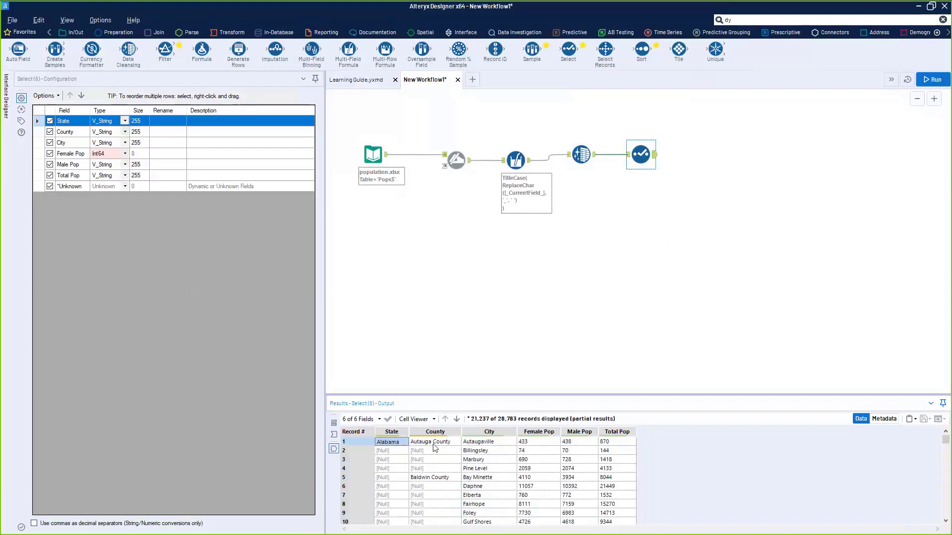
left_click_drag(433, 444, 430, 451)
left_click(386, 452)
left_click(389, 443)
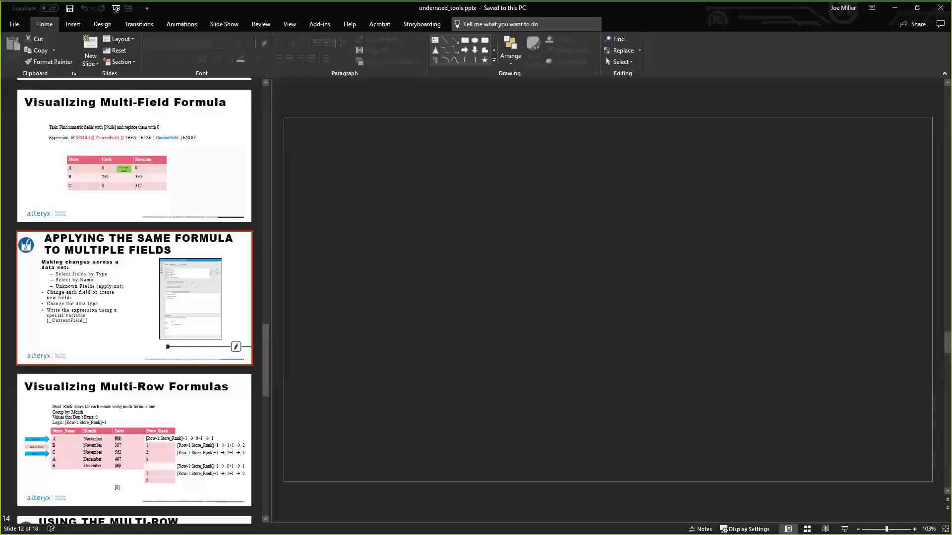
- Go to slide 13, 'Visualizing Multi-Row Formulas', with its store-ranking table
left_click(123, 394)
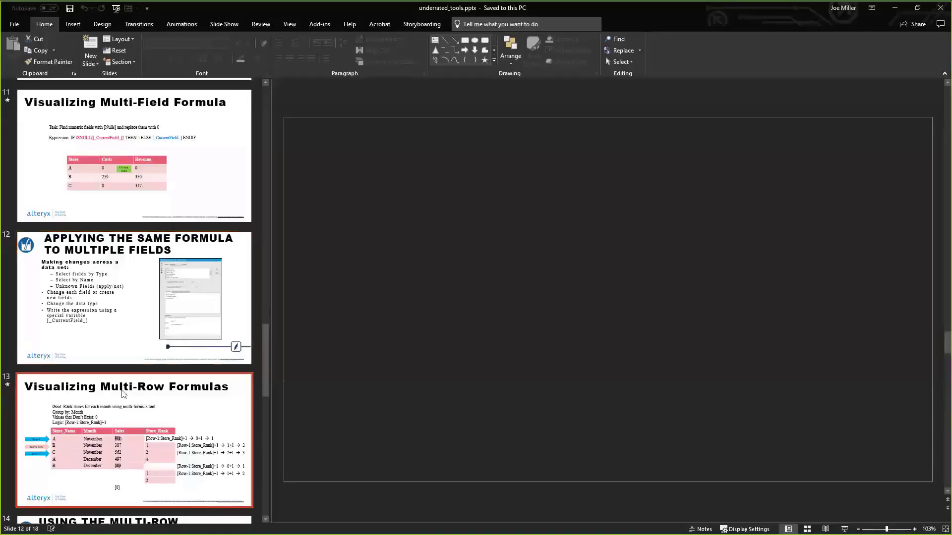
scroll(153, 394, "down", 6)
scroll(154, 395, "up", 3)
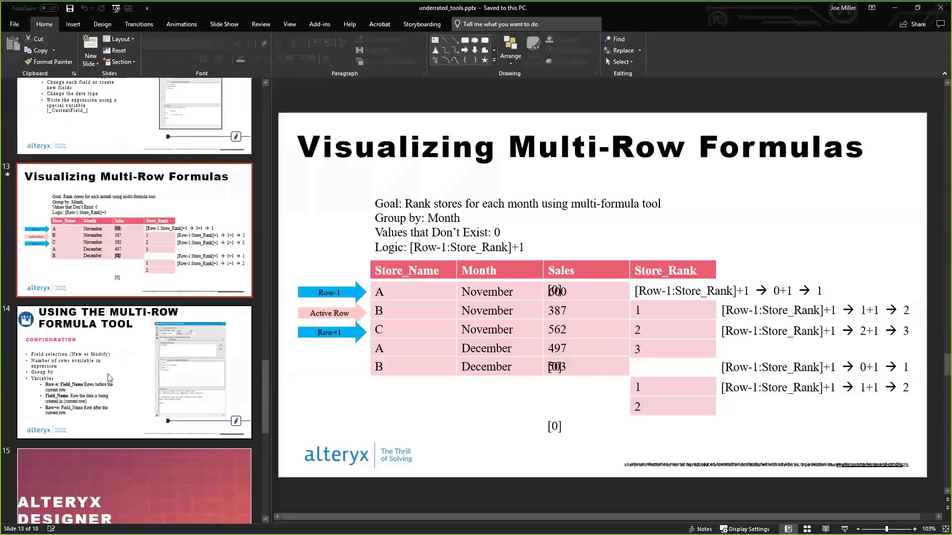
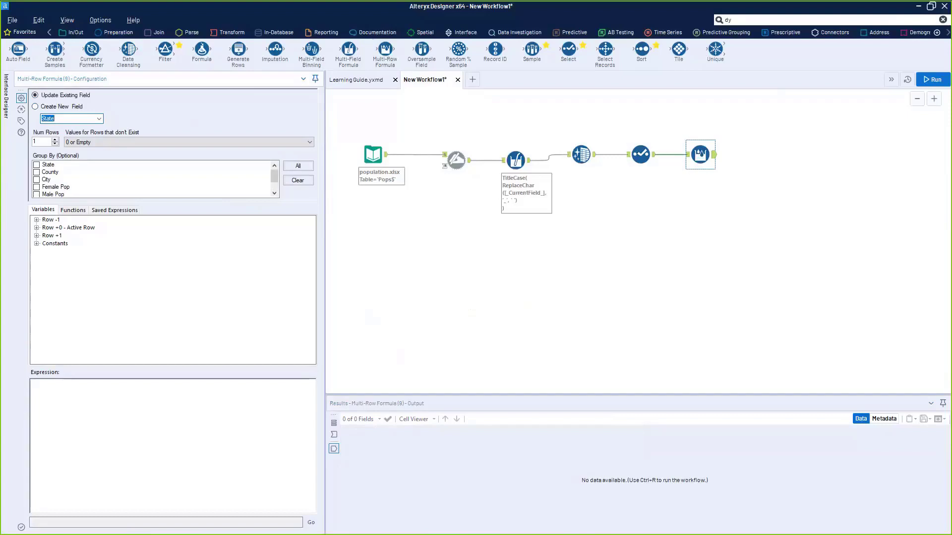
- Preview the Multi-Row Formula's input: State is Alabama on record 1 and null on records 2–7
left_click(689, 157)
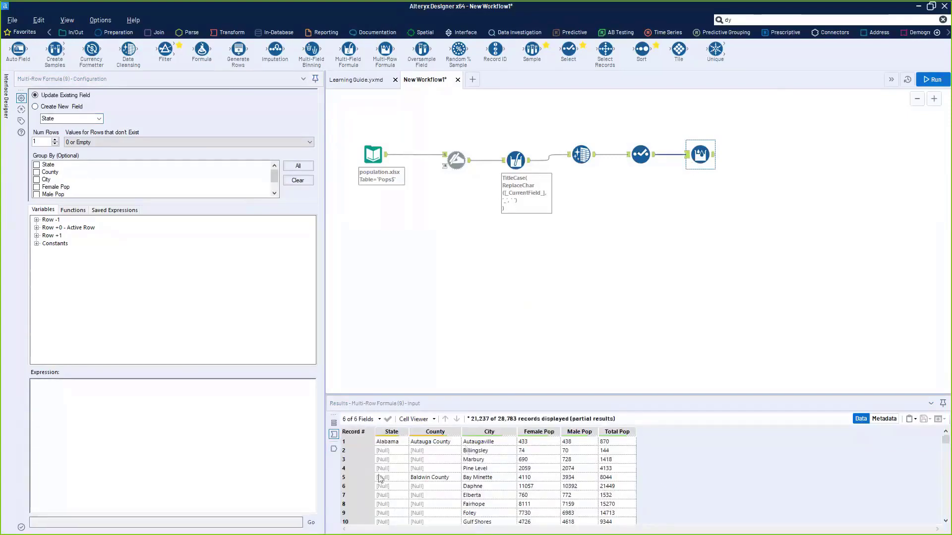
left_click(345, 444)
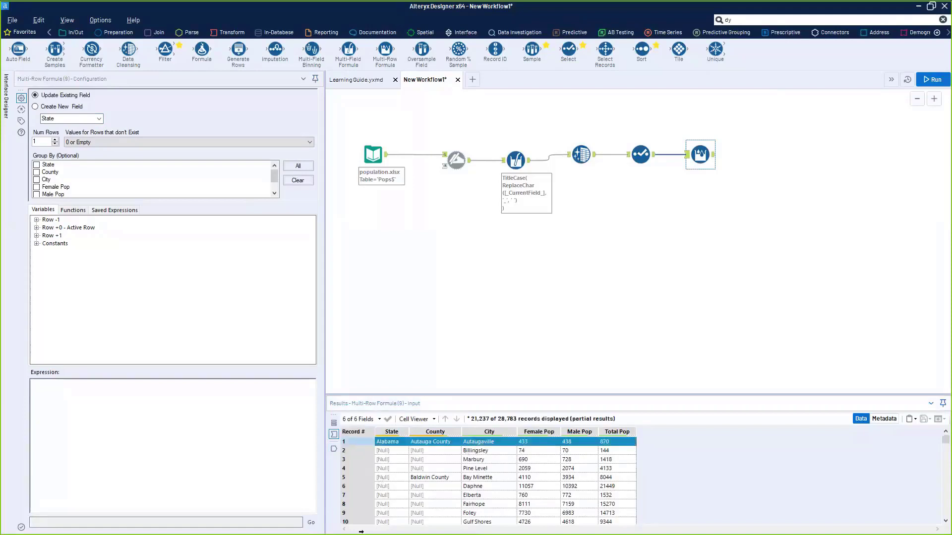
left_click(388, 442)
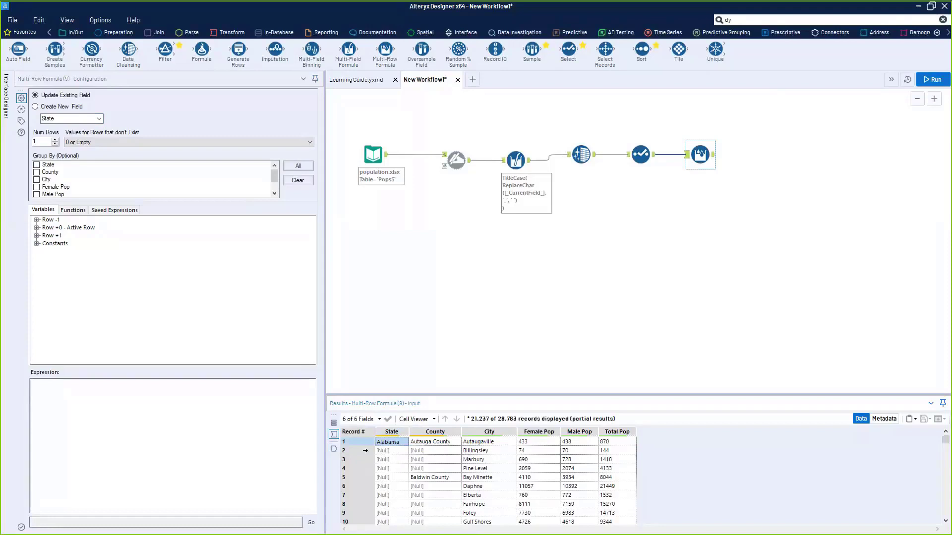
left_click(381, 453)
left_click(387, 452)
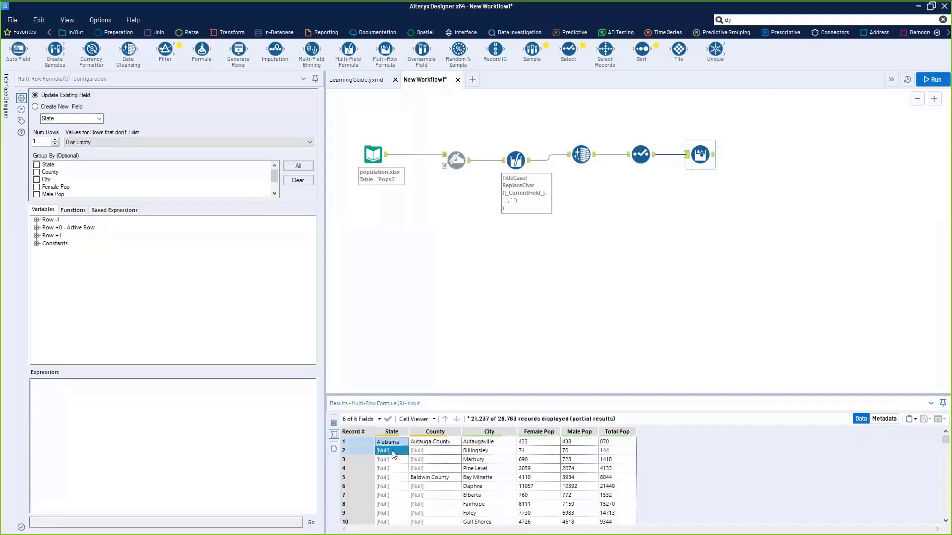
left_click(391, 461)
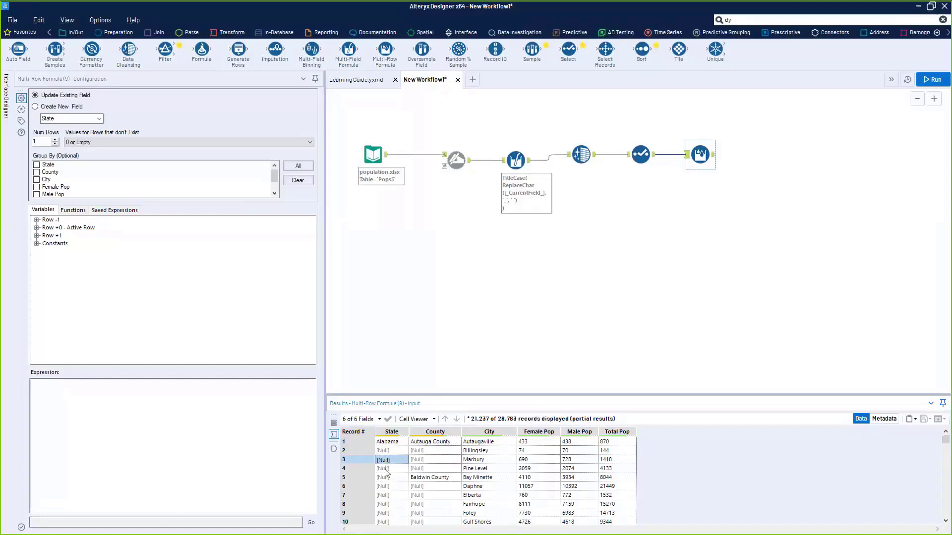
mouse_move(385, 469)
left_mouse_down()
mouse_move(402, 454)
mouse_move(398, 470)
left_mouse_up()
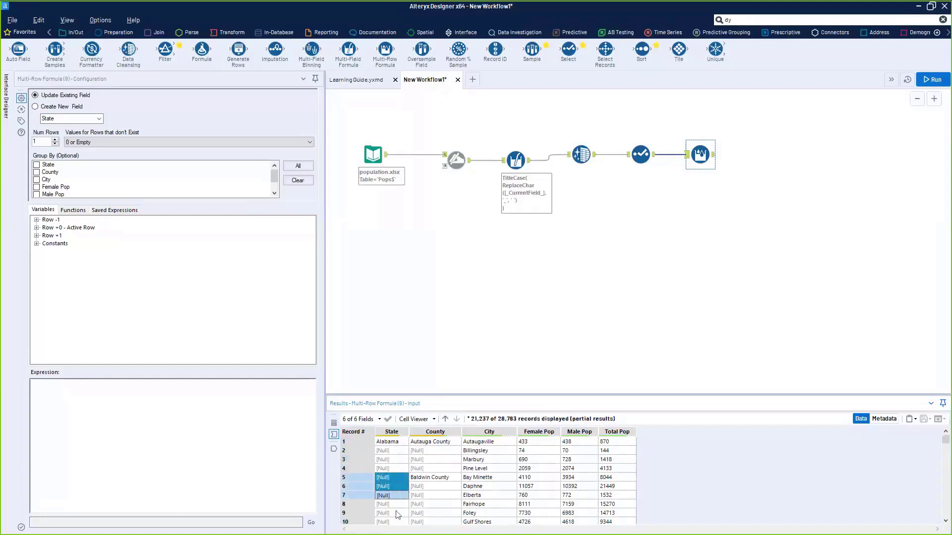
scroll(395, 496, "down", 18)
scroll(397, 495, "up", 18)
left_click_drag(398, 495, 398, 481)
left_click(393, 443)
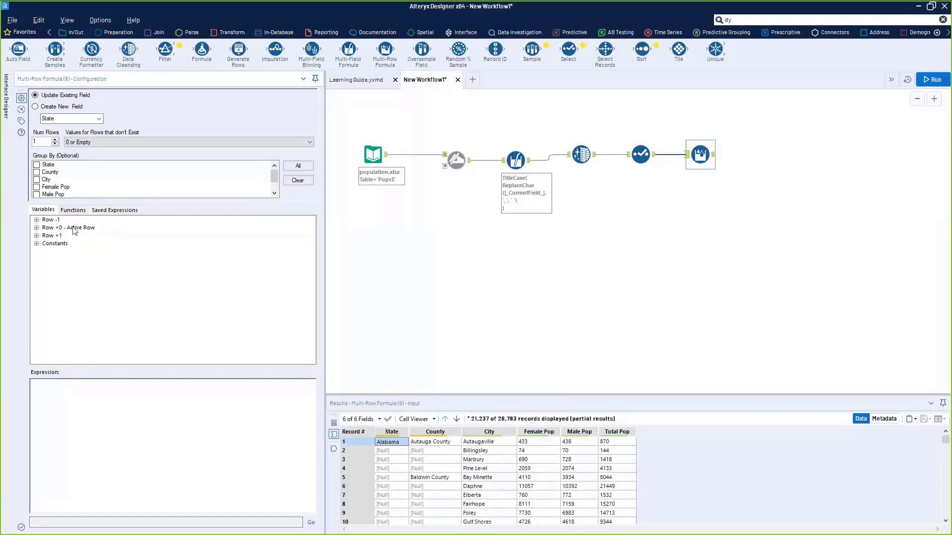
- Try 3 and 5 neighbouring rows, then set Num Rows back to 1
left_click(55, 140)
left_click(55, 140)
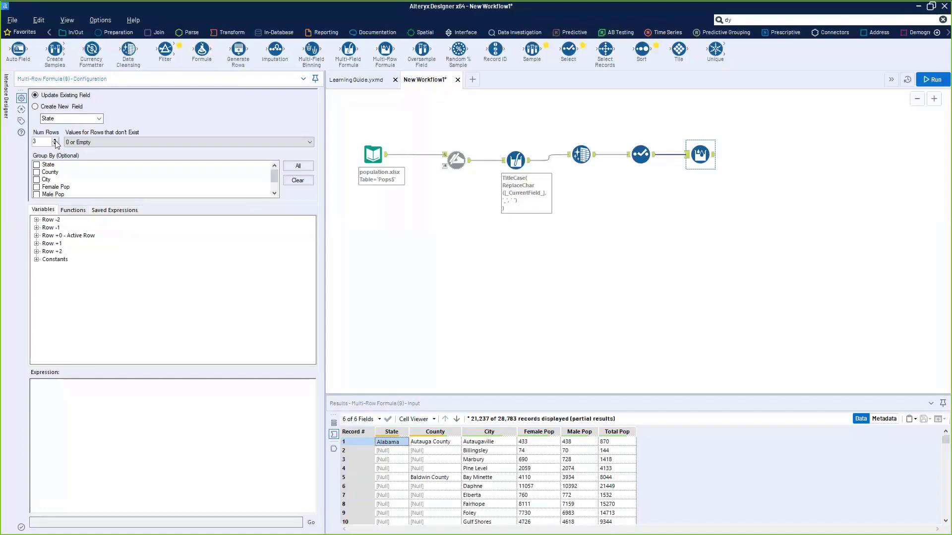
left_click(55, 140)
left_click(55, 140)
left_click(36, 220)
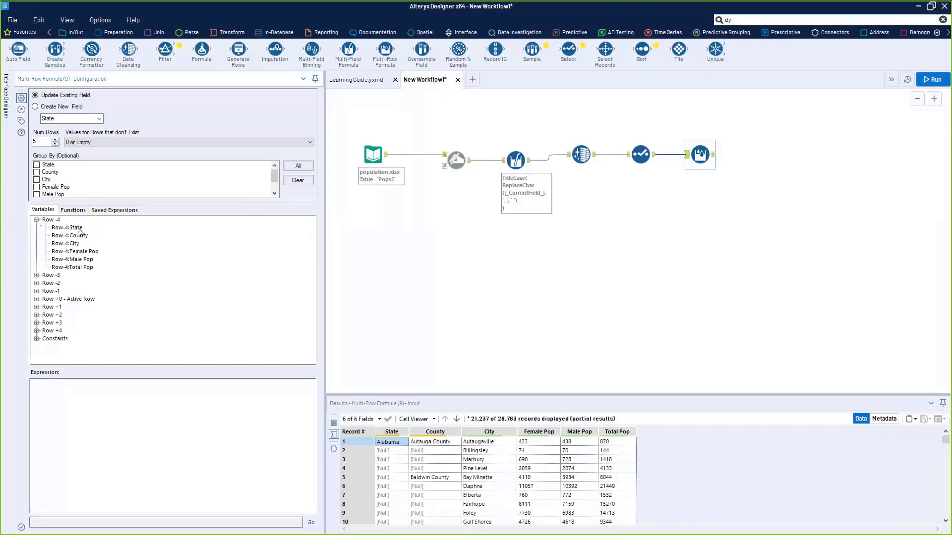
left_click(56, 143)
left_click(55, 143)
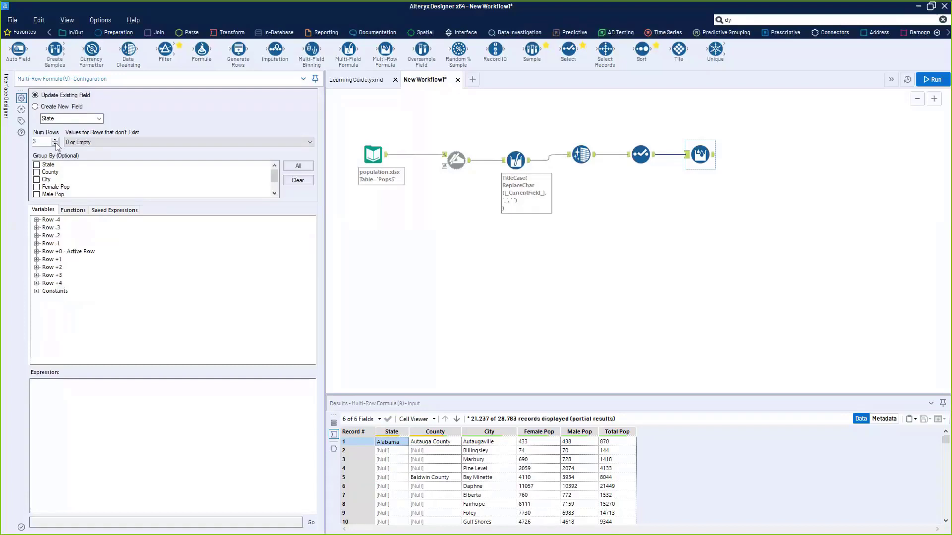
left_click(55, 144)
left_click(55, 144)
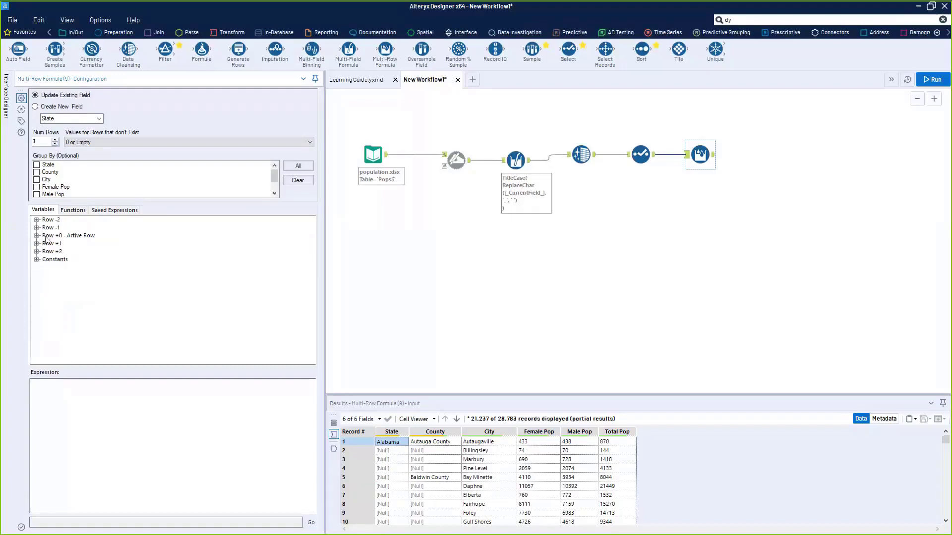
- Browse the Row-1 field variables such as Row-1:State, then list the function categories
left_click(48, 234)
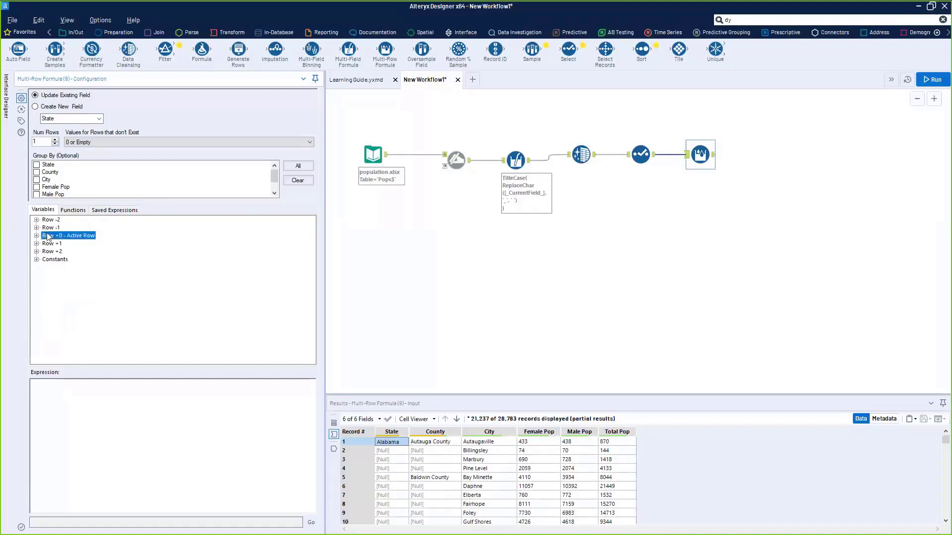
left_click(36, 228)
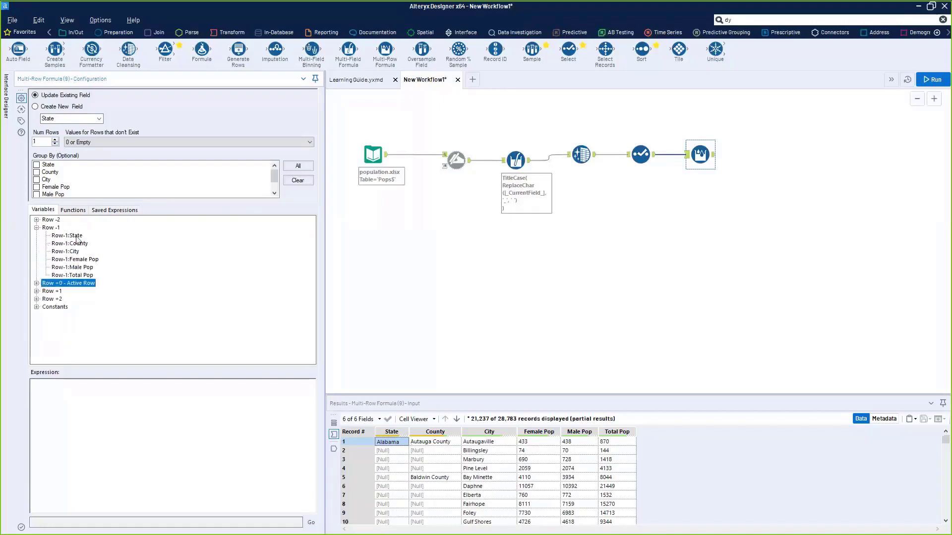
left_click(75, 419)
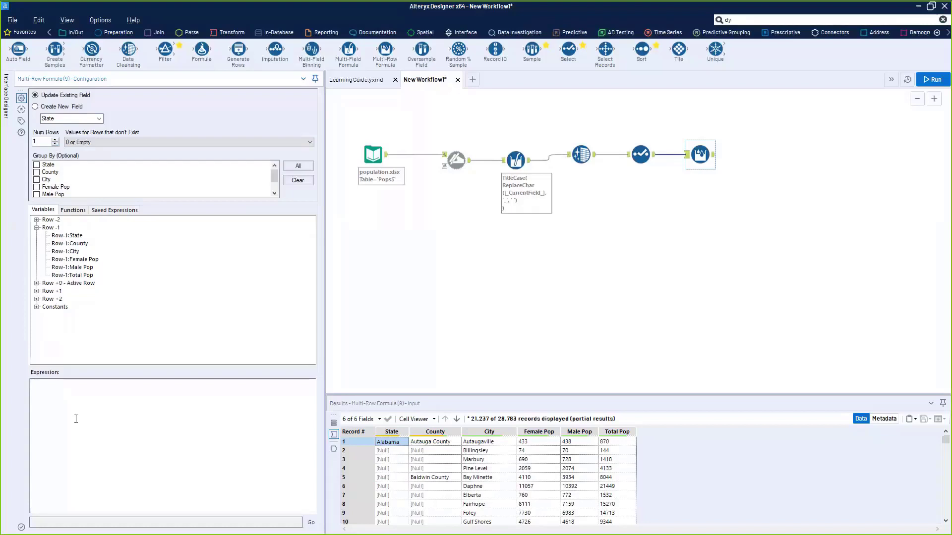
left_click(73, 210)
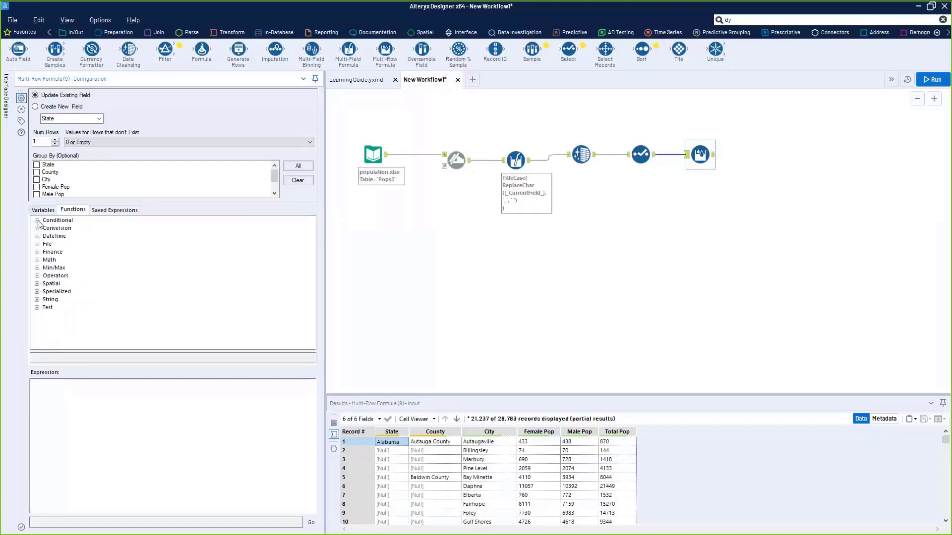
- Insert an IF THEN ELSE ENDIF template with IsEmpty([State]) as the condition
left_click(37, 220)
double_click(64, 228)
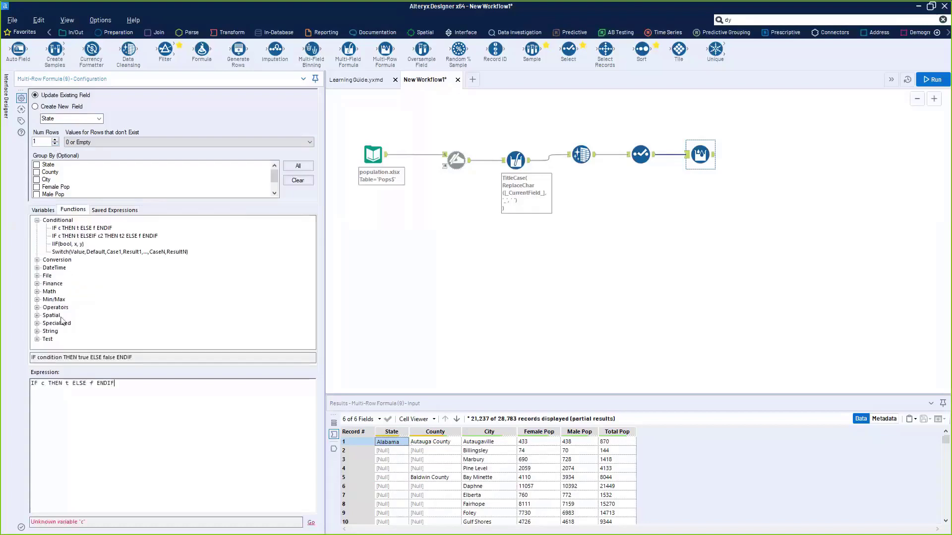
key("BackSpace")
left_click(45, 212)
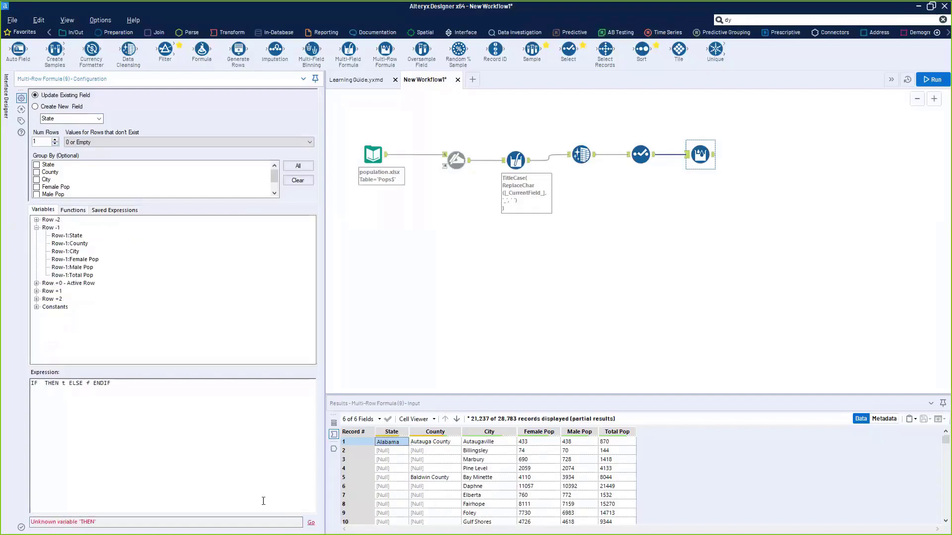
left_click(70, 213)
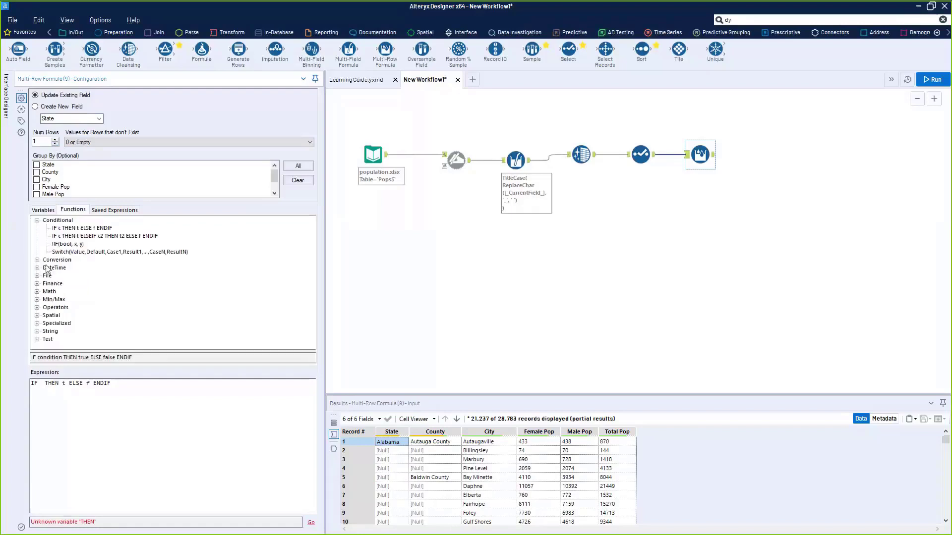
scroll(73, 307, "down", 5)
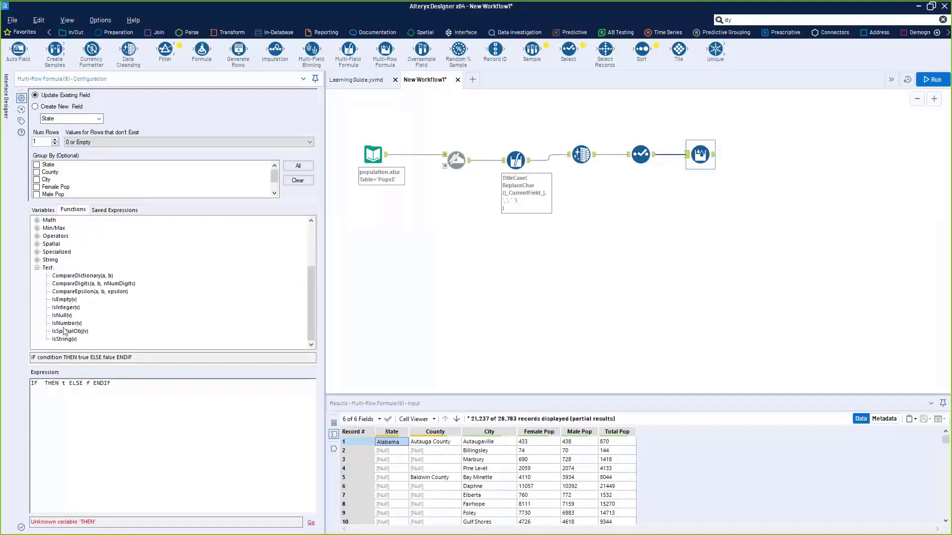
double_click(64, 299)
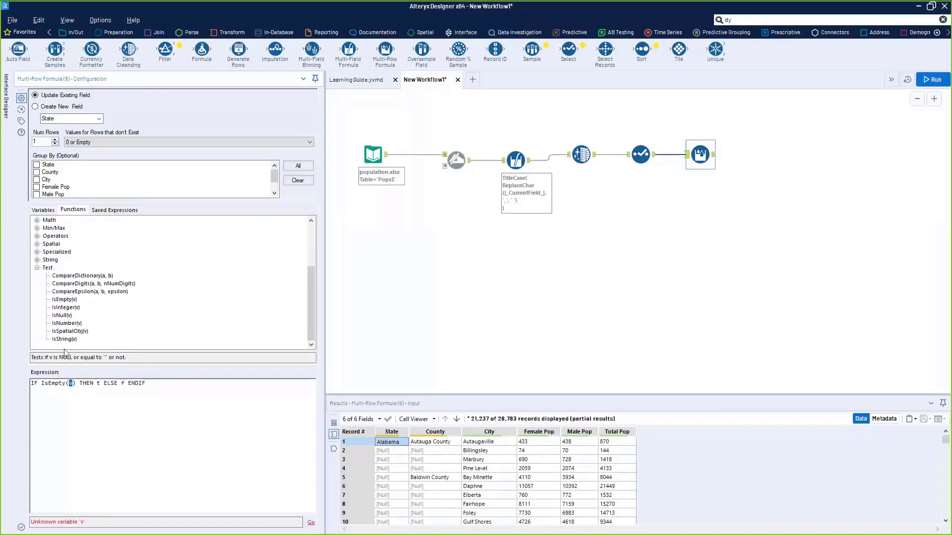
left_click(43, 209)
left_click(36, 283)
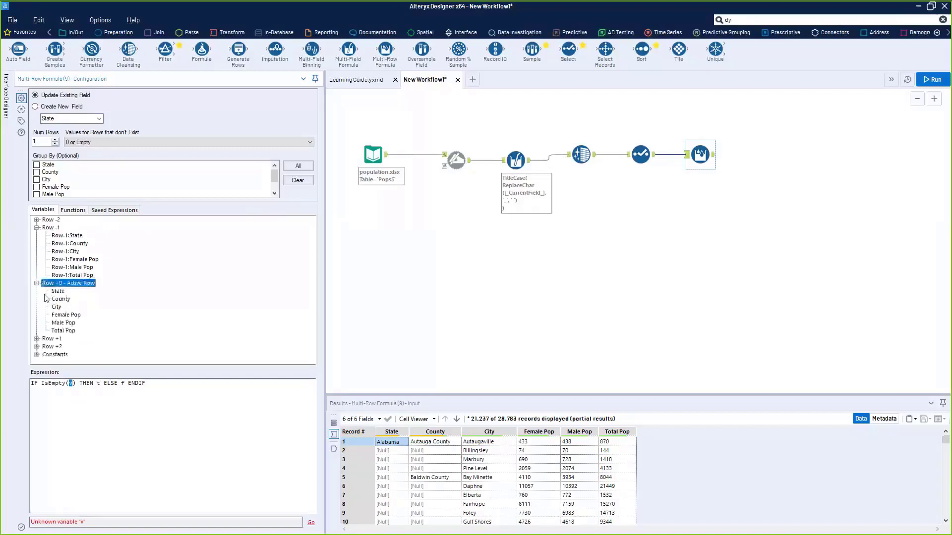
double_click(57, 292)
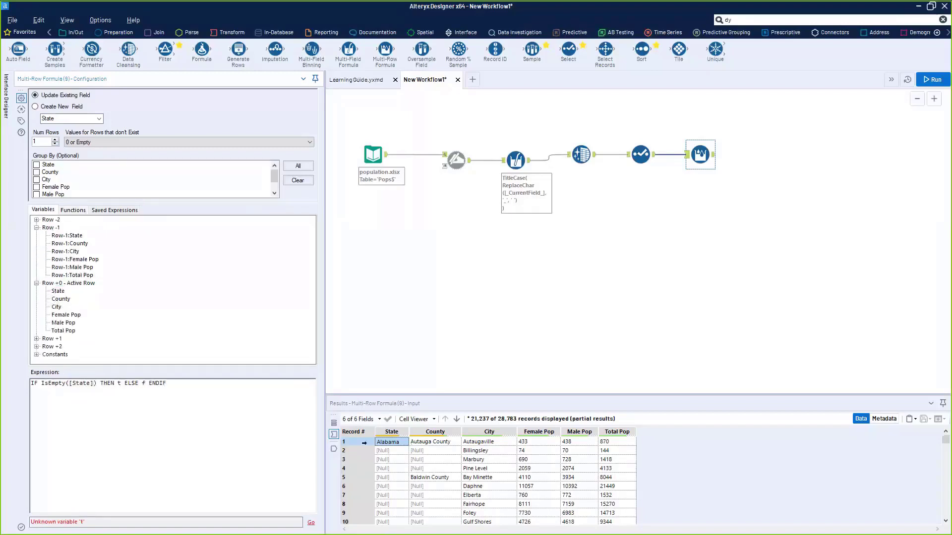
- Make the THEN branch return the previous row's State, [Row-1:State]
left_click(365, 442)
left_click(394, 445)
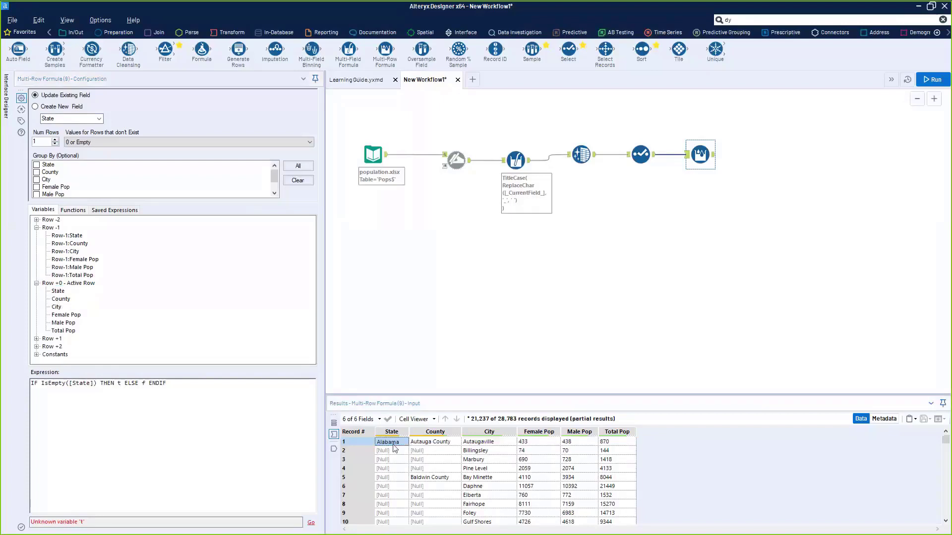
left_click(122, 384)
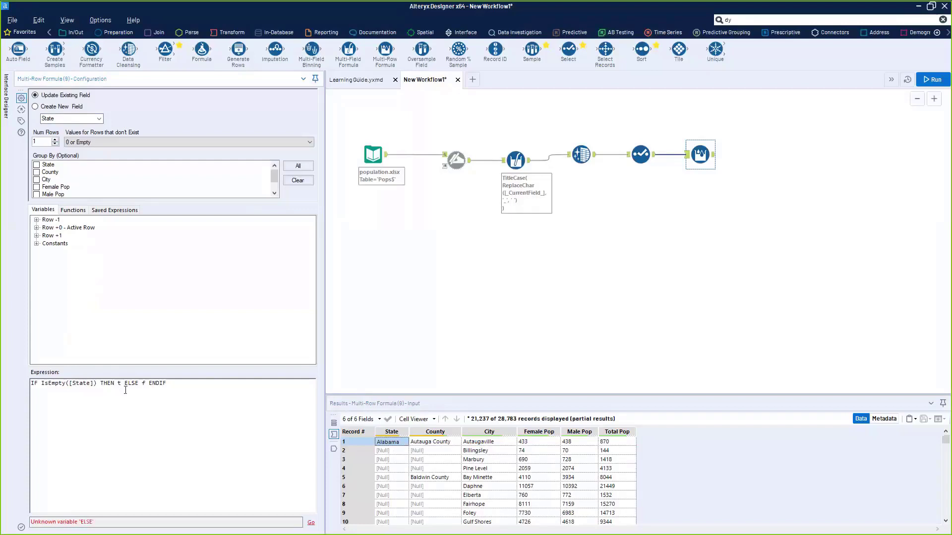
key("BackSpace")
left_click(382, 452)
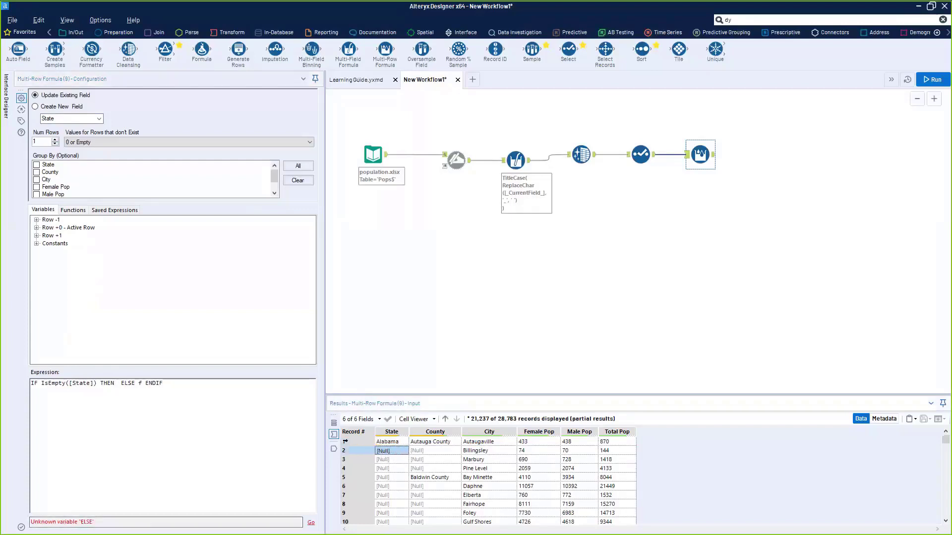
left_click(122, 385)
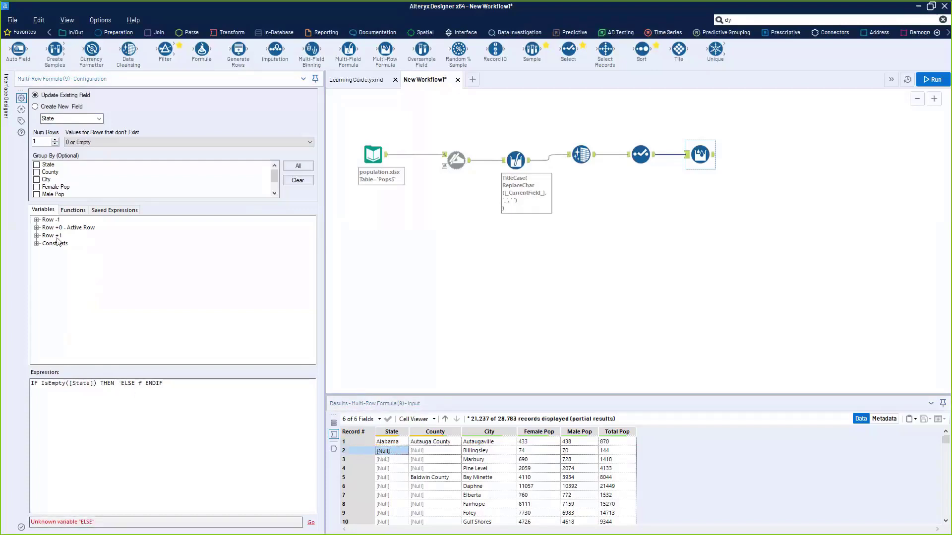
left_click(36, 221)
double_click(67, 228)
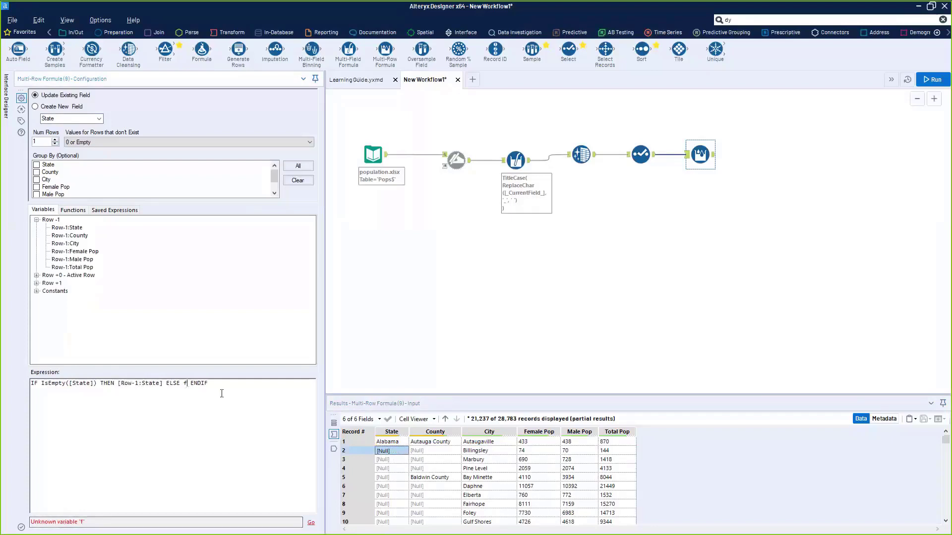
- Make ELSE keep [State] and run the workflow across all 28783 records
key("BackSpace")
left_click(36, 275)
double_click(58, 283)
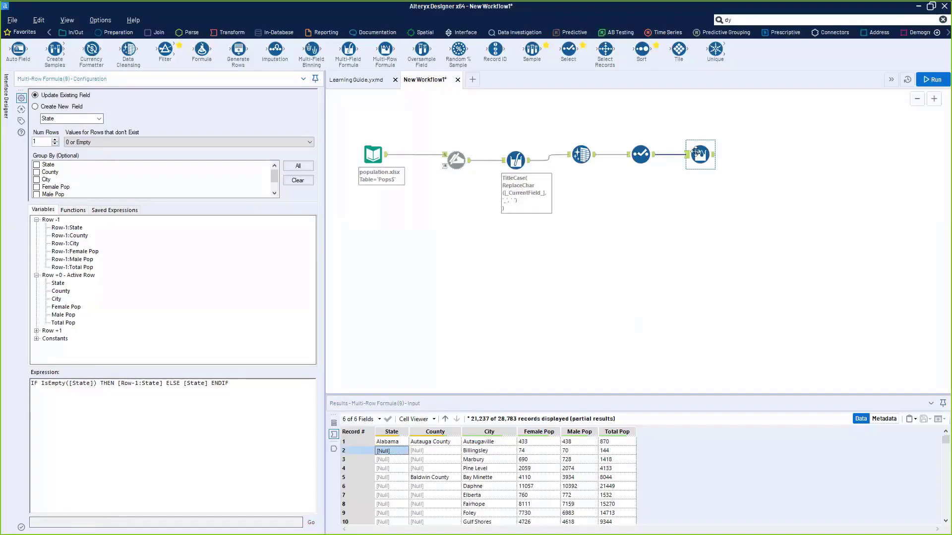
key("ctrl+r")
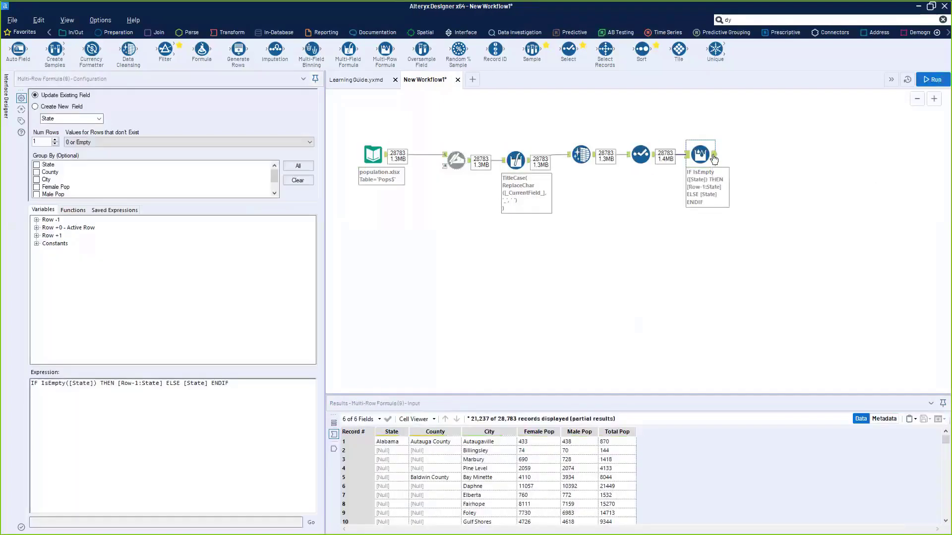
- Check Alabama filled into State for records 2–6 in the output, then group by all fields
left_click(713, 156)
mouse_move(387, 461)
left_mouse_down()
mouse_move(392, 529)
mouse_move(397, 470)
left_mouse_up()
scroll(399, 479, "down", 12)
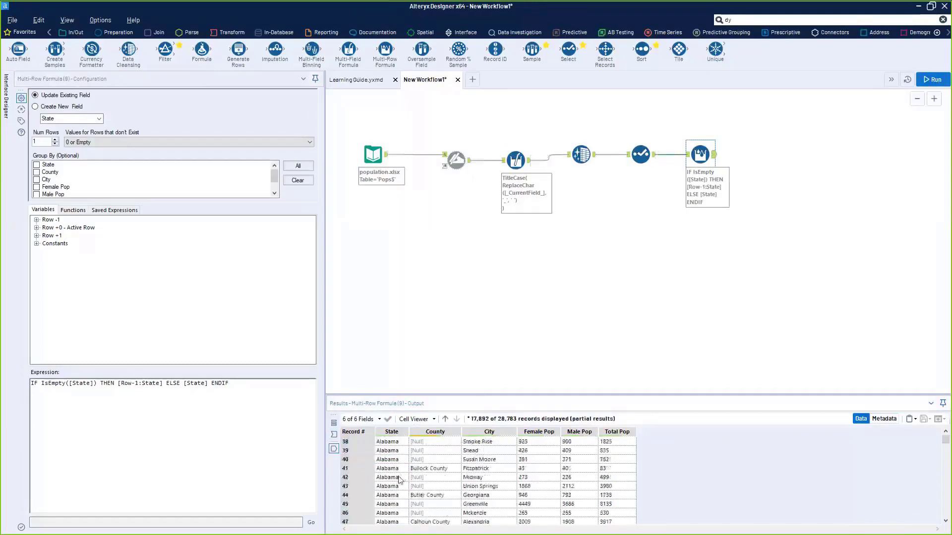
scroll(399, 478, "up", 12)
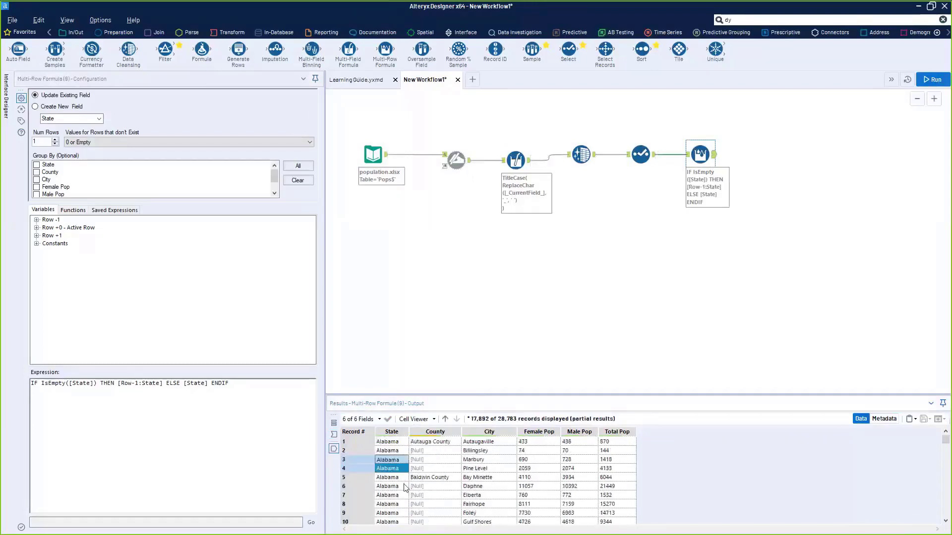
left_click_drag(390, 452, 395, 493)
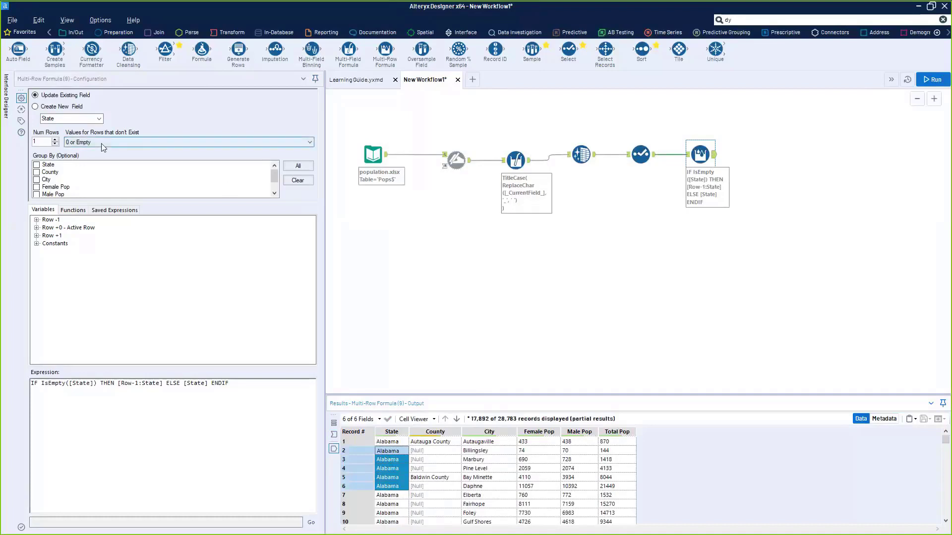
left_click(298, 165)
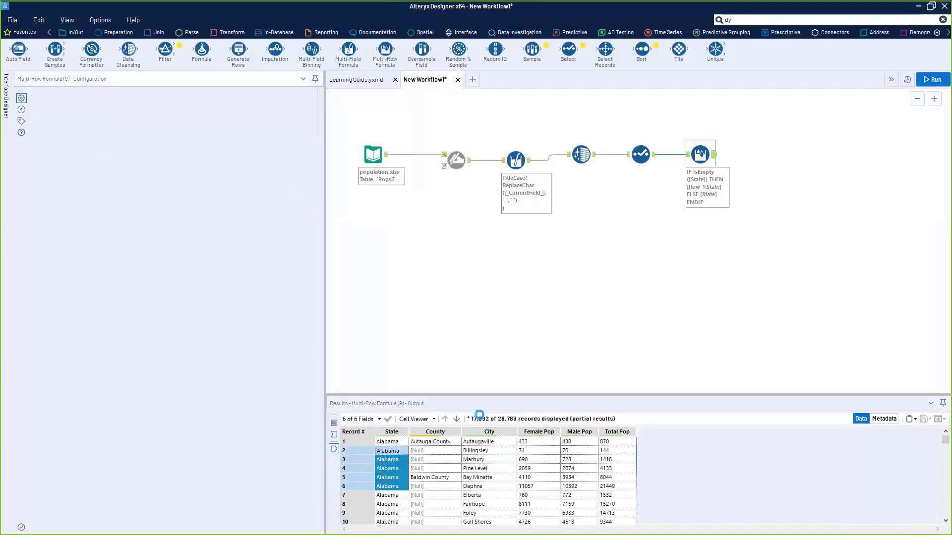
- See the grouped run leave State empty, then clear Group By and rerun to restore Alabama
key("ctrl+r")
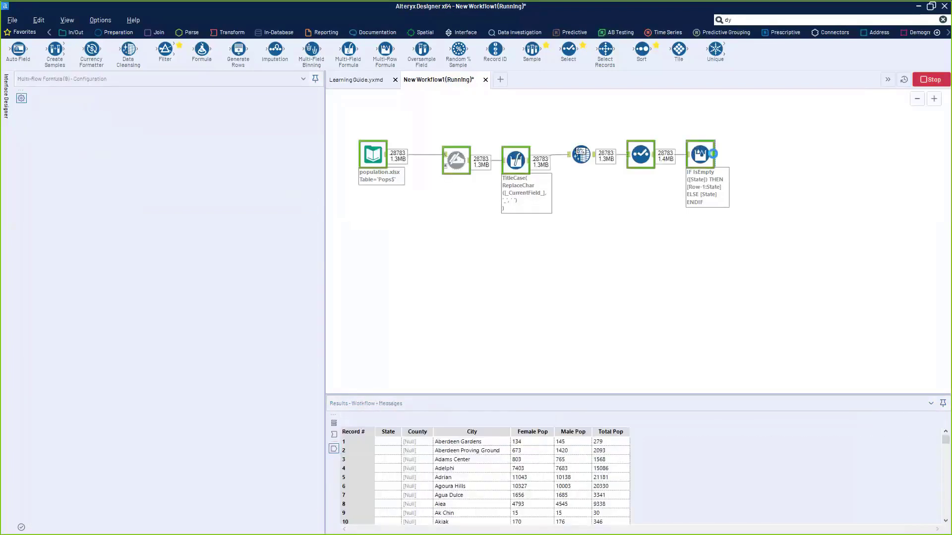
left_click_drag(389, 443, 389, 504)
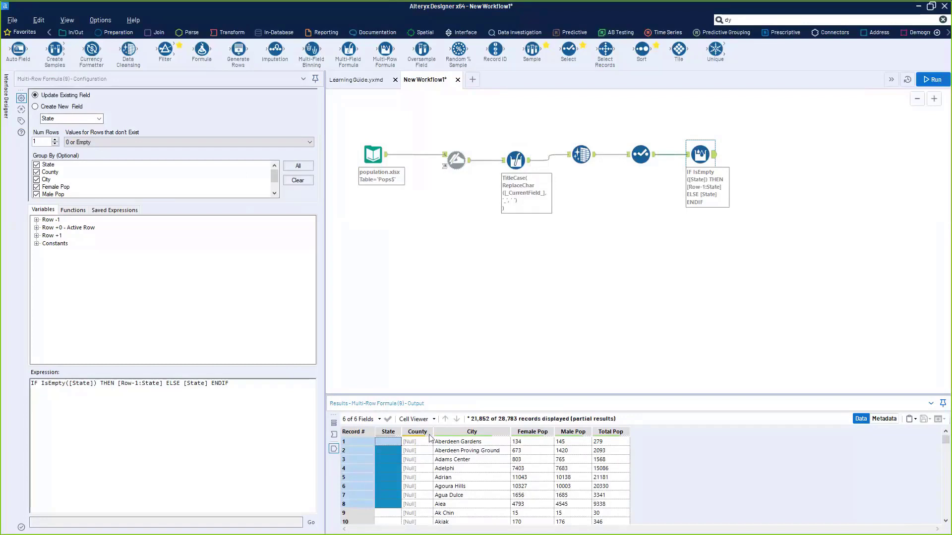
left_click(297, 180)
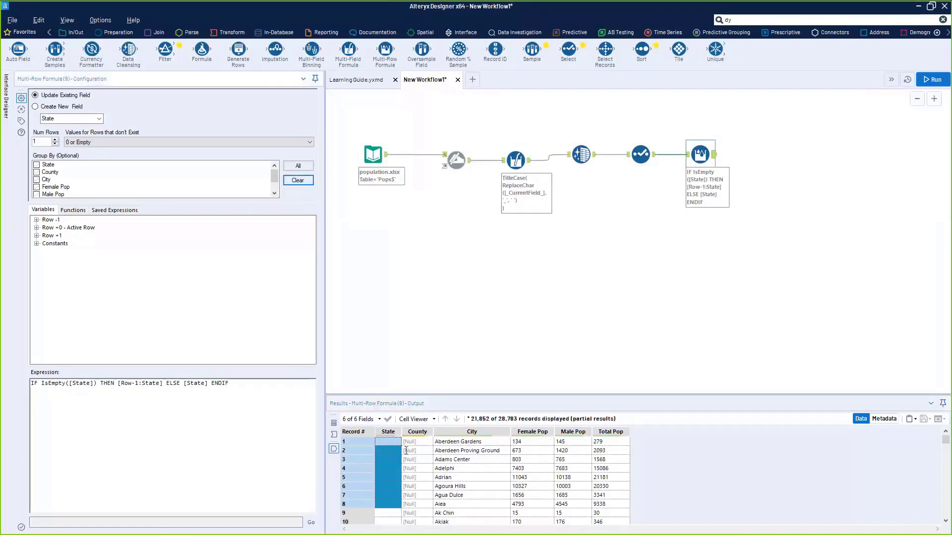
left_click(784, 97)
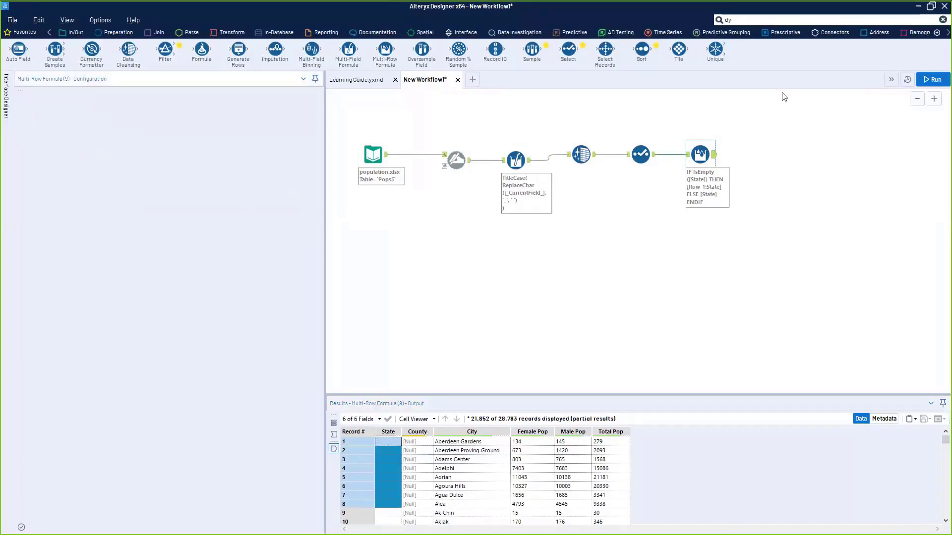
key("ctrl+r")
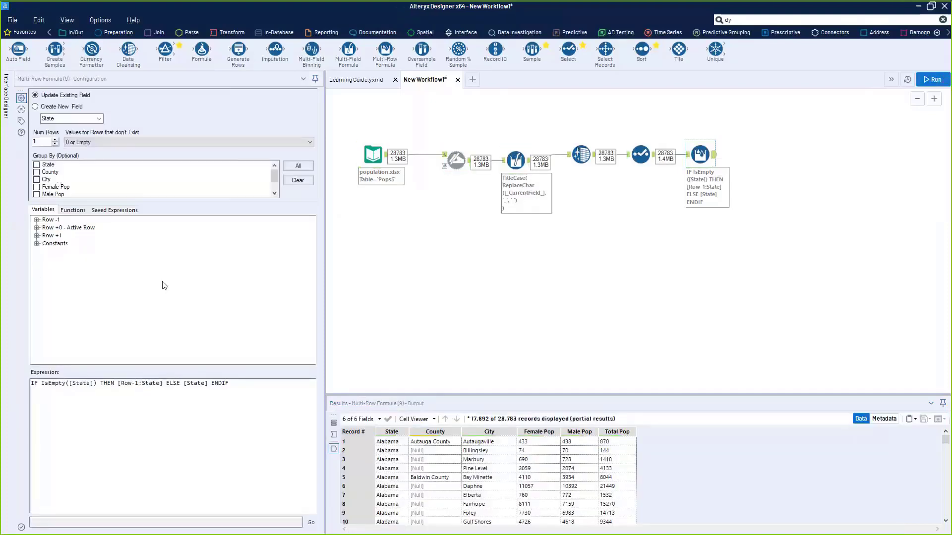
left_click_drag(251, 410, 36, 456)
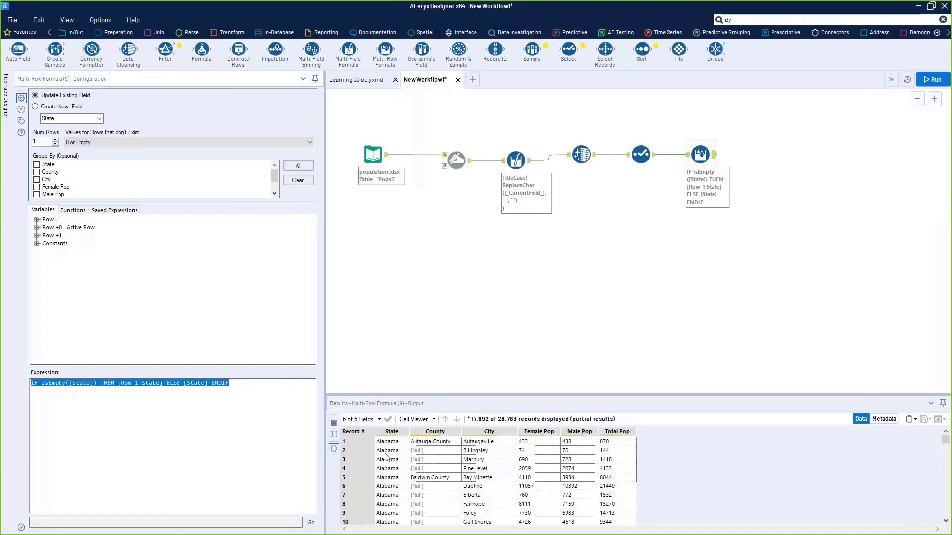
left_click_drag(387, 451, 389, 522)
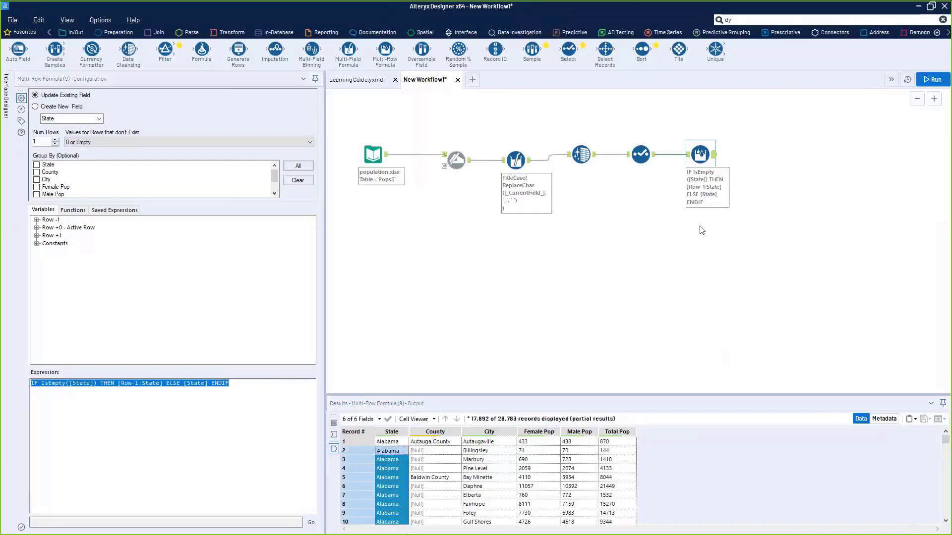
left_click_drag(441, 451, 389, 460)
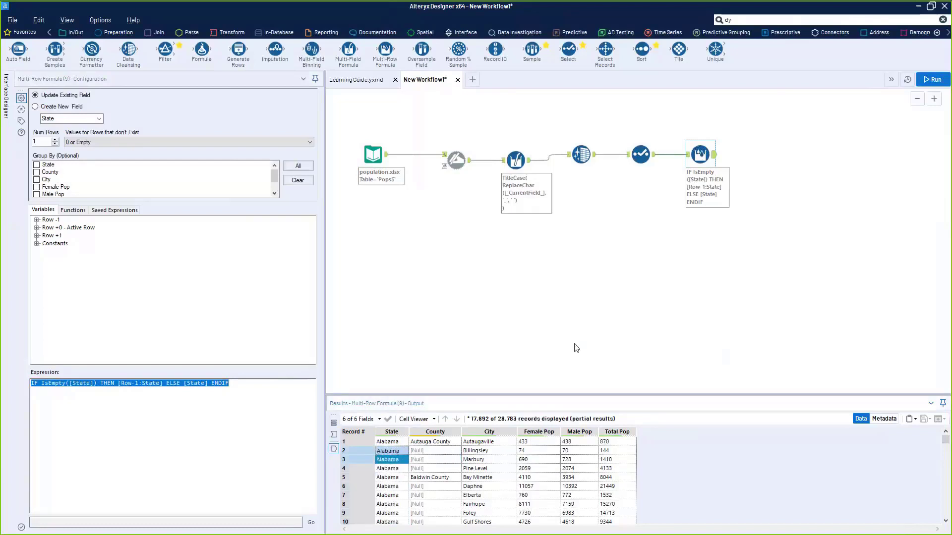
- Duplicate the Multi-Row Formula after the first one and set its field to County
left_click(703, 152)
key("ctrl+c")
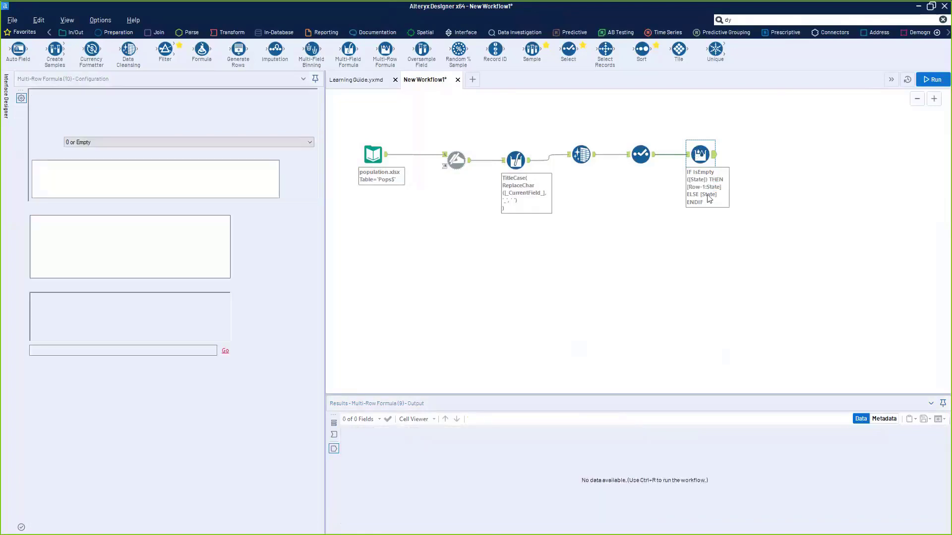
key("ctrl+v")
left_click_drag(721, 182, 734, 156)
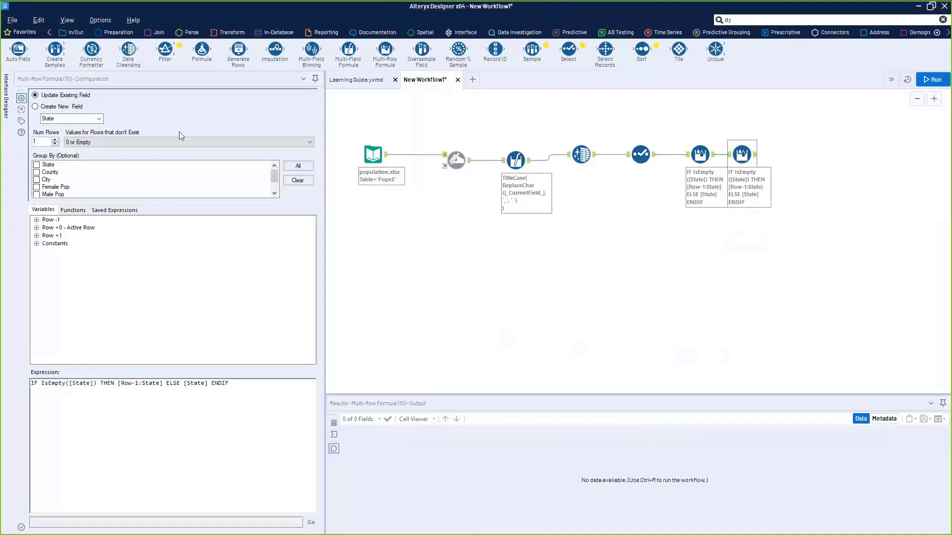
left_click(94, 119)
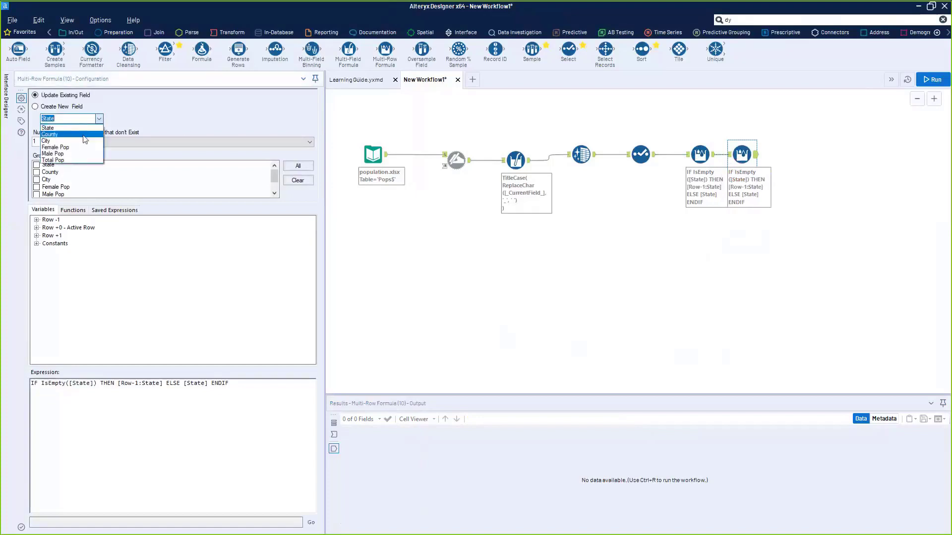
left_click(50, 135)
- Rewrite the expression as IF IsEmpty([County]) THEN [Row-1:County] ELSE [County] ENDIF and run
double_click(82, 383)
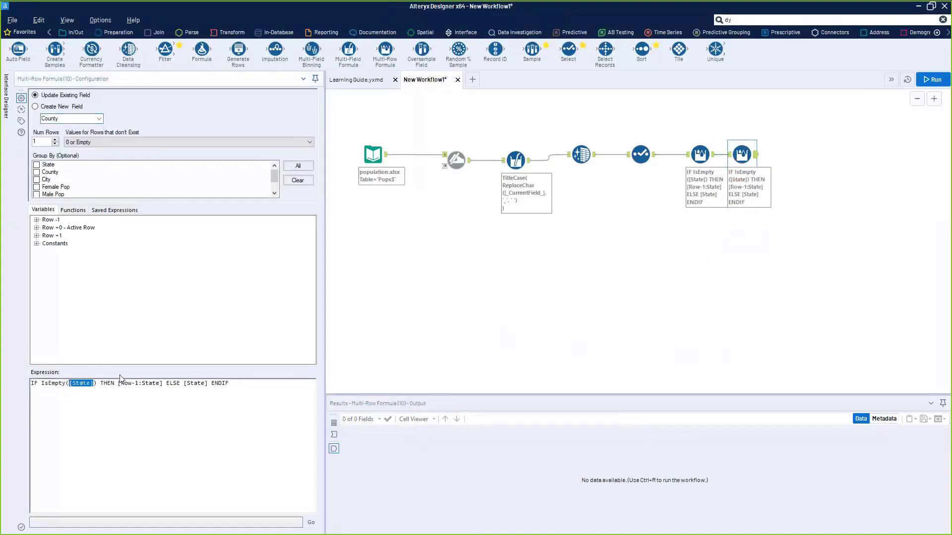
left_click(36, 228)
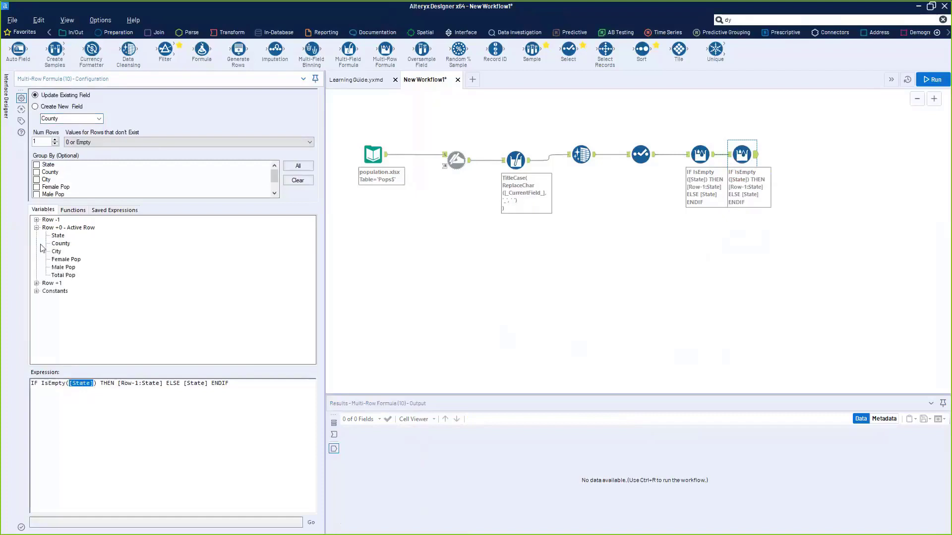
double_click(61, 244)
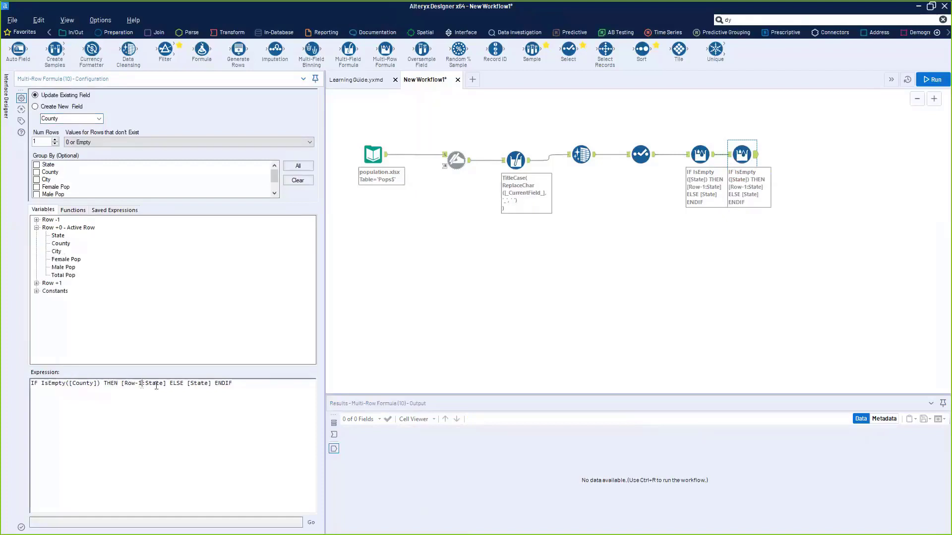
left_click_drag(166, 383, 126, 386)
key("Delete")
left_click(36, 219)
double_click(69, 235)
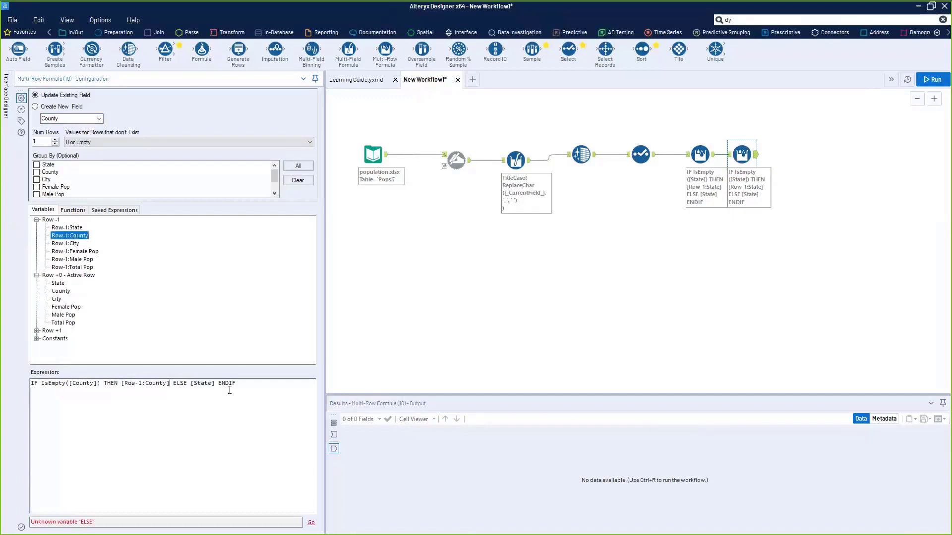
double_click(203, 383)
key("Delete")
double_click(68, 292)
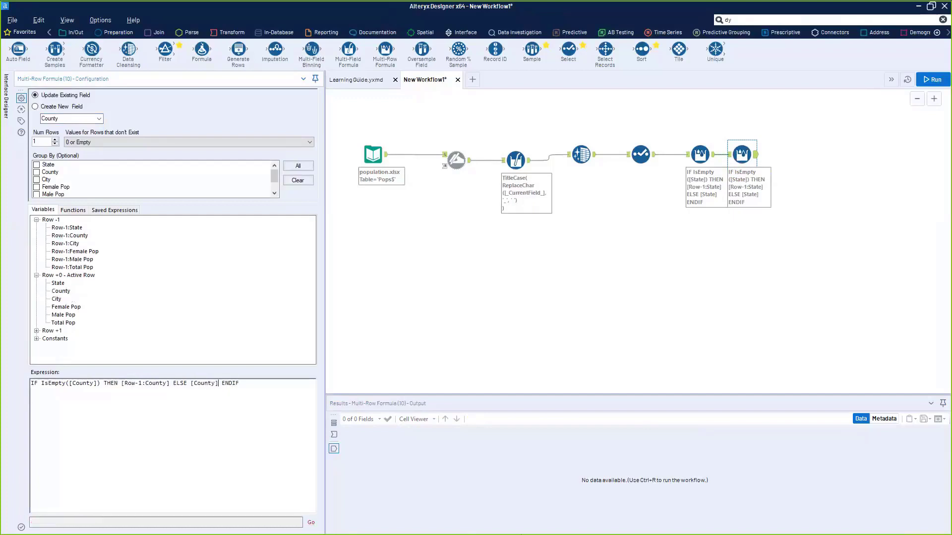
key("ctrl+r")
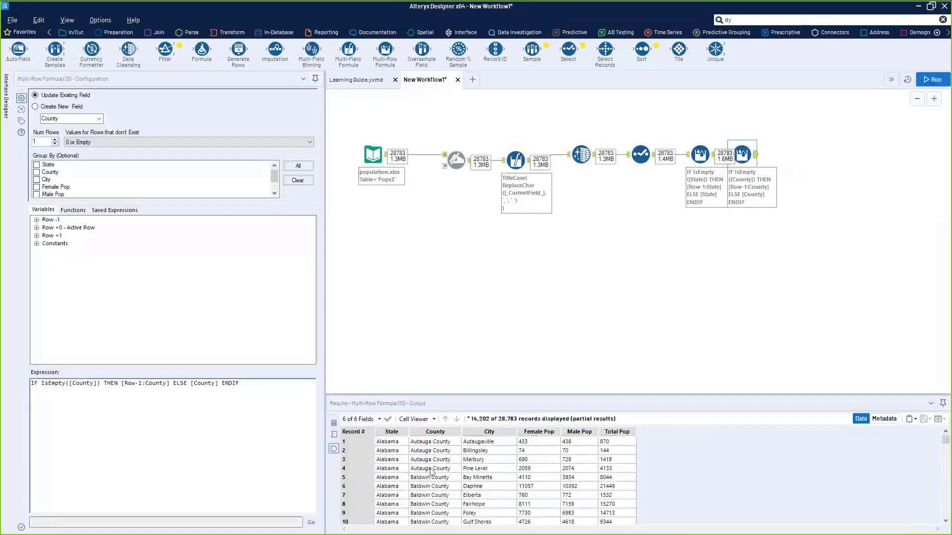
left_click(430, 446)
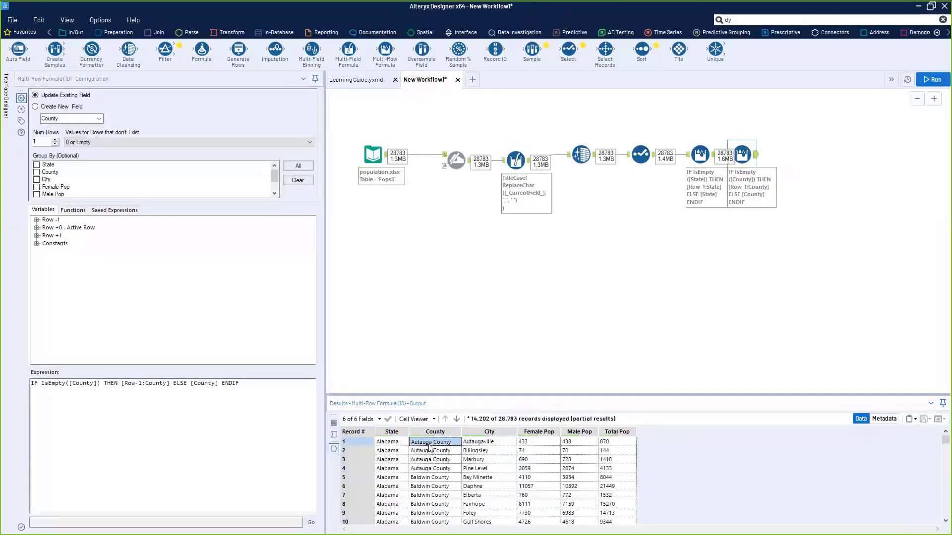
left_click_drag(430, 450, 432, 527)
scroll(448, 483, "down", 5)
left_click_drag(441, 454, 426, 521)
scroll(444, 512, "down", 3)
scroll(446, 481, "up", 8)
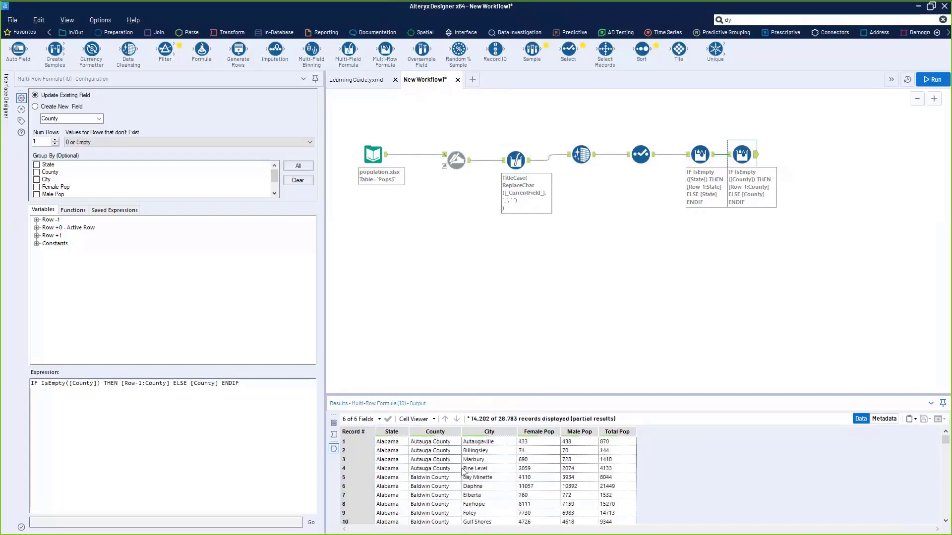
left_click(382, 461)
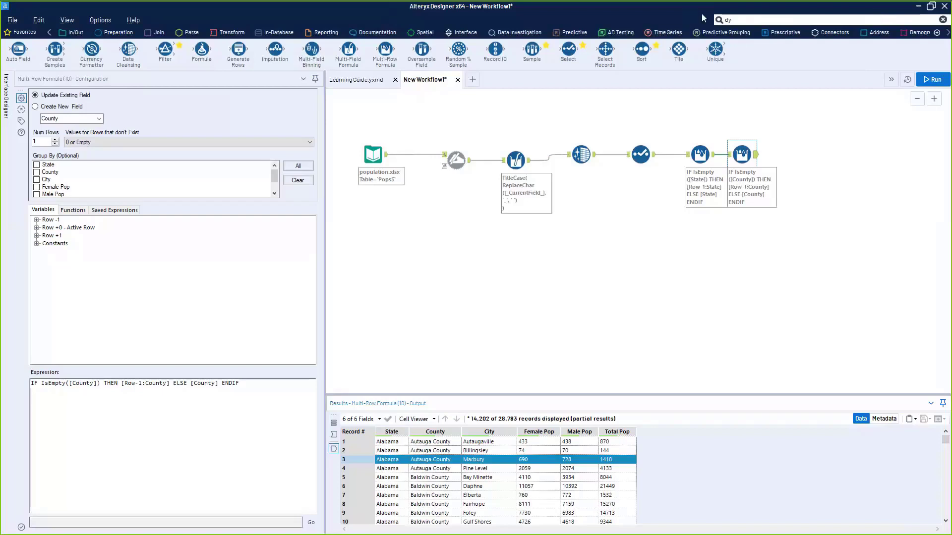
- Search the tools for 'dynami' and add a Dynamic Select at the end of the workflow
left_click(784, 21)
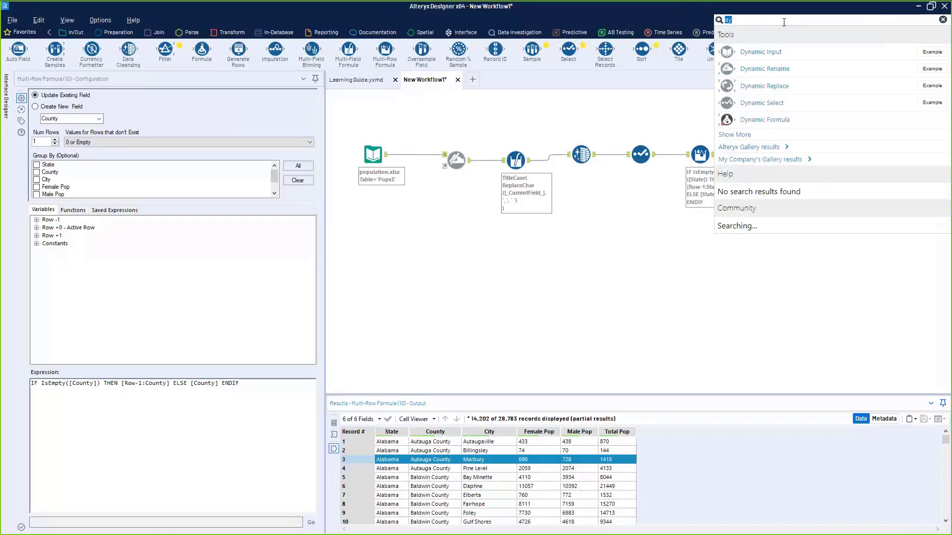
type("dynami")
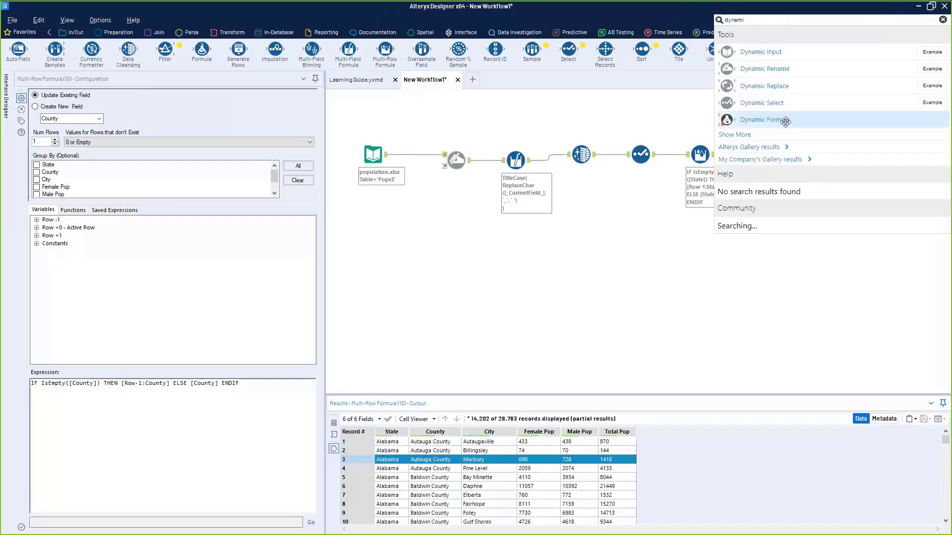
left_click_drag(785, 122, 818, 157)
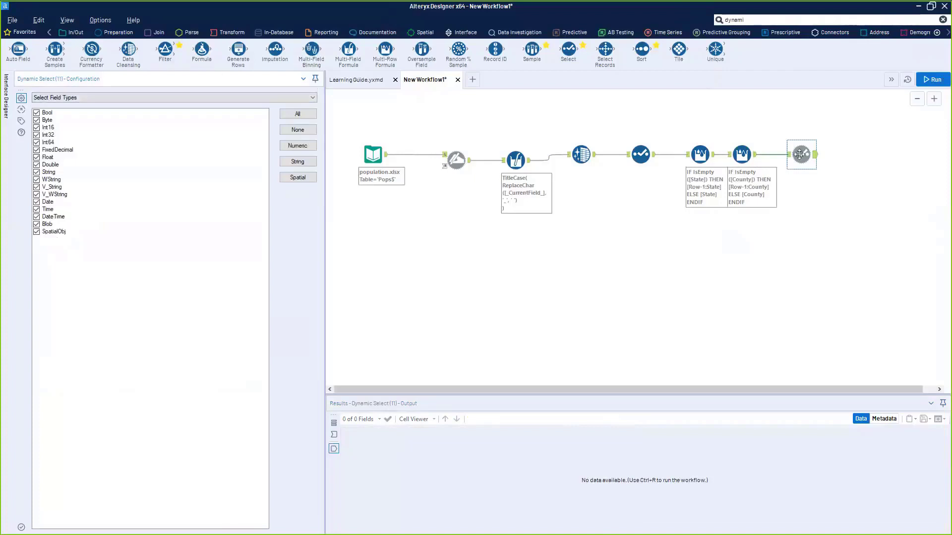
mouse_move(800, 154)
left_mouse_down()
mouse_move(793, 158)
mouse_move(823, 231)
mouse_move(813, 169)
mouse_move(800, 155)
mouse_move(806, 140)
mouse_move(809, 192)
mouse_move(805, 158)
left_mouse_up()
- Set the Dynamic Select to keep only Int64 fields and run, leaving just Female Pop
left_click(298, 145)
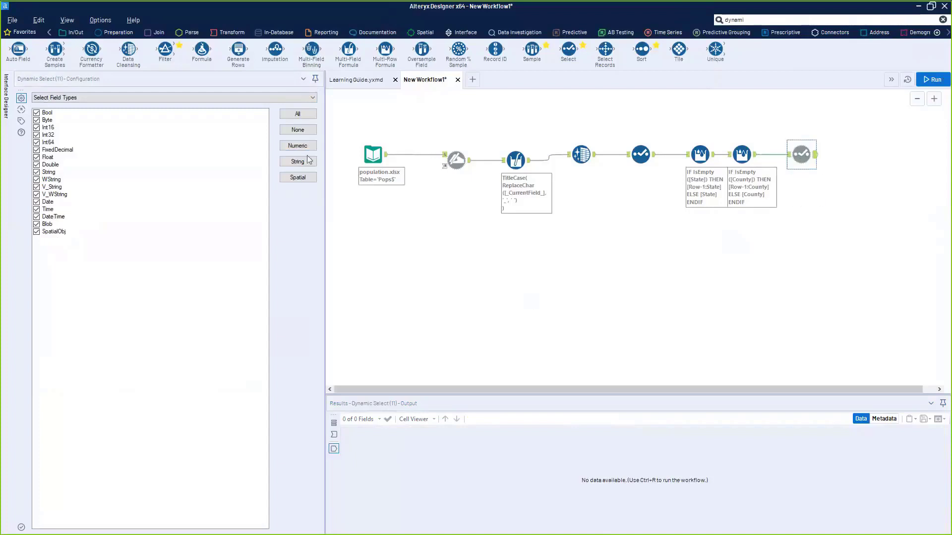
left_click(298, 130)
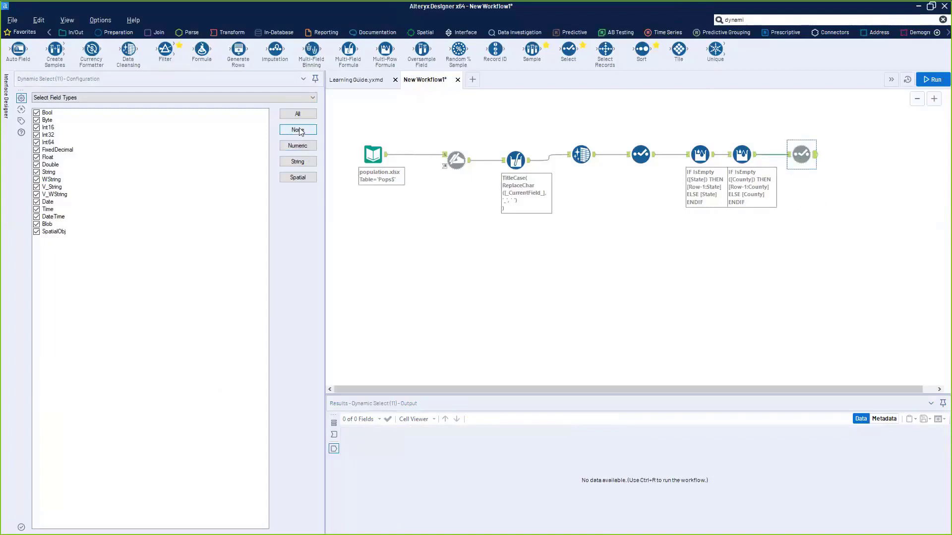
left_click(36, 143)
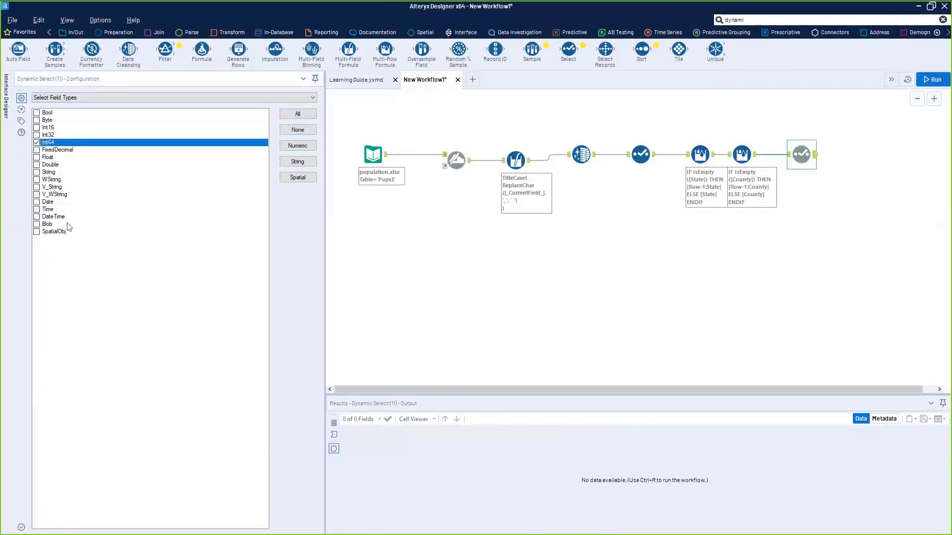
key("ctrl+r")
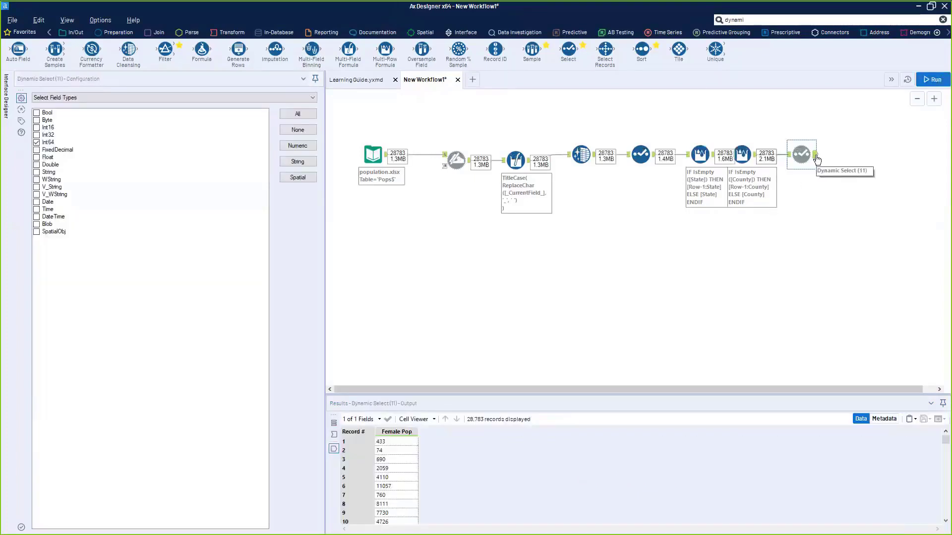
left_click_drag(394, 447, 400, 518)
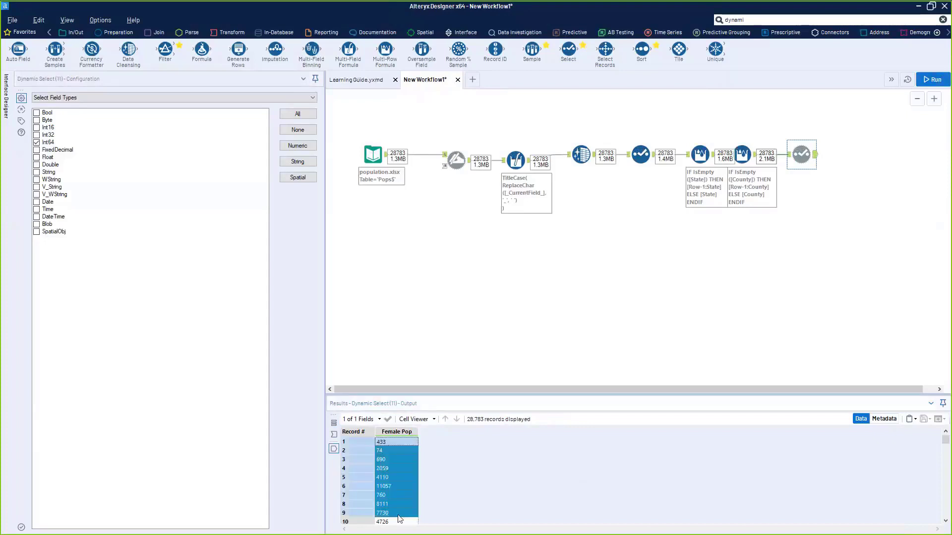
- Change Male Pop and Total Pop to Int64 in the Select tool and rerun
left_click(633, 167)
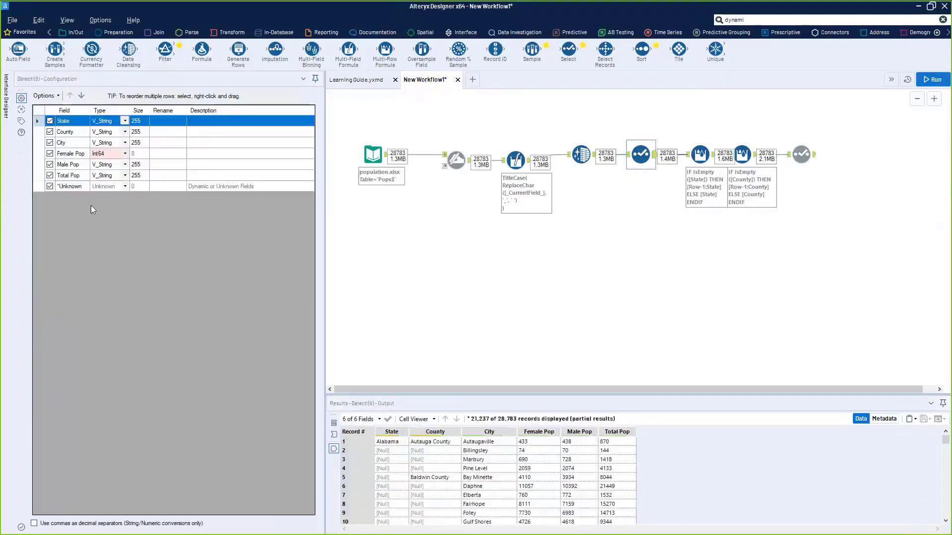
left_click(125, 170)
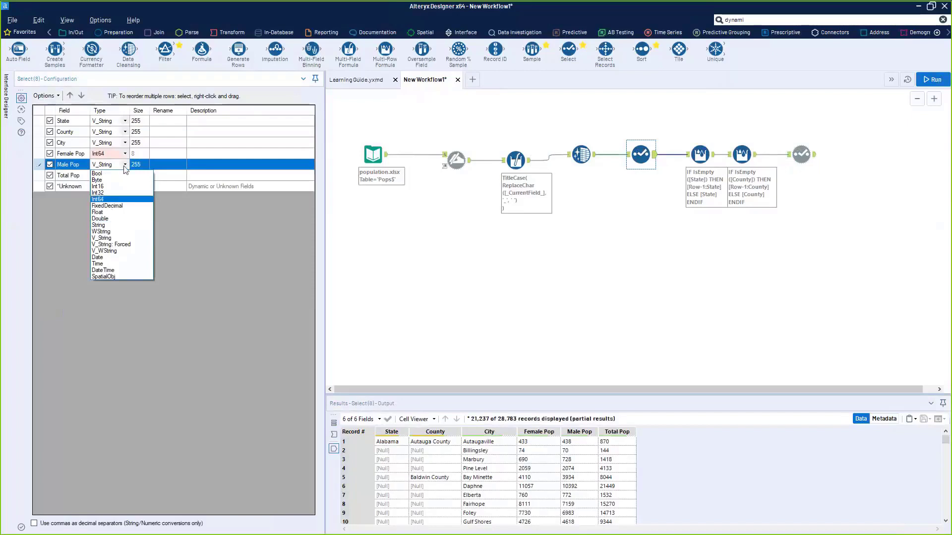
left_click(117, 199)
left_click(126, 175)
left_click(118, 210)
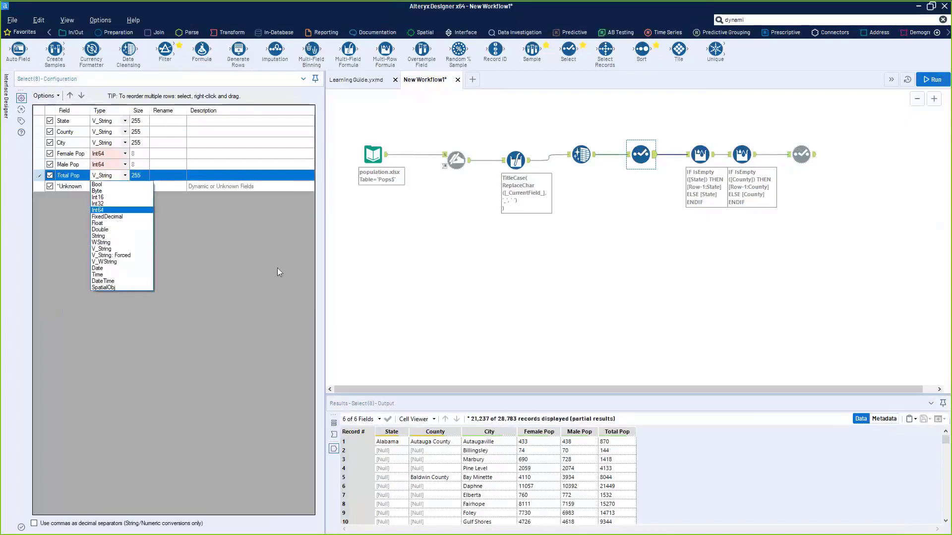
key("ctrl+r")
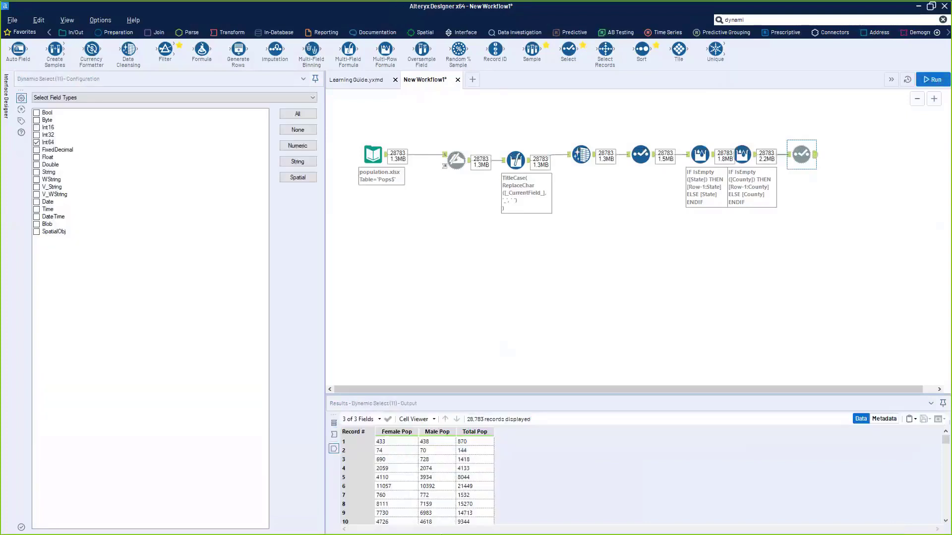
left_click_drag(460, 505, 380, 460)
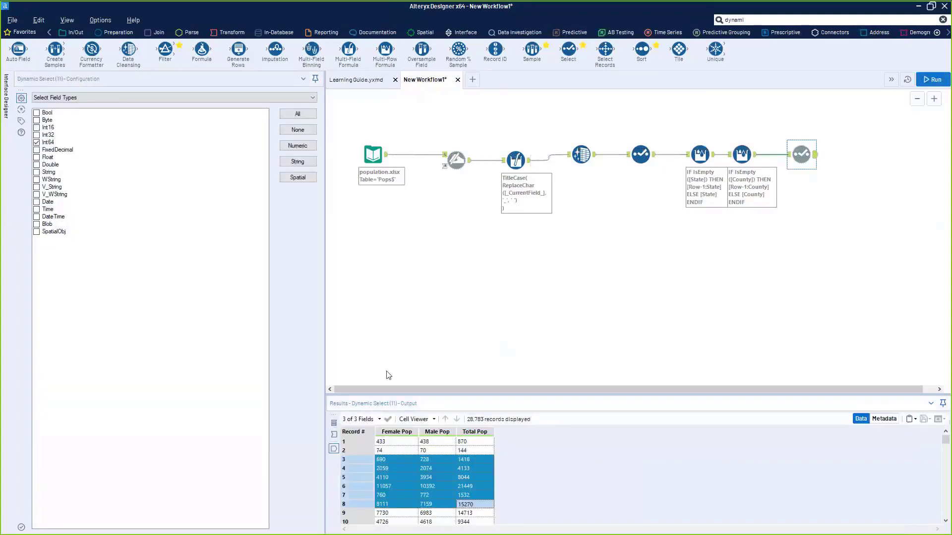
left_click(470, 442)
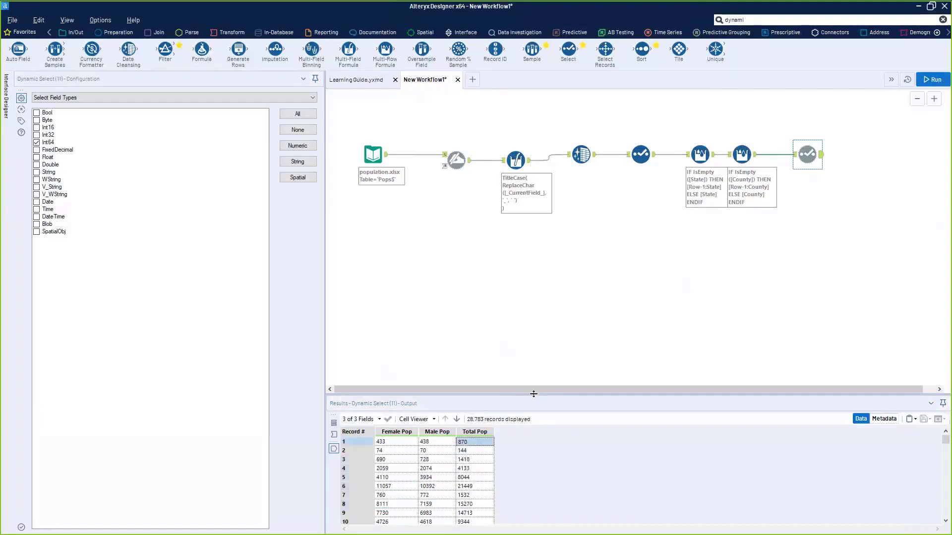
left_click(164, 98)
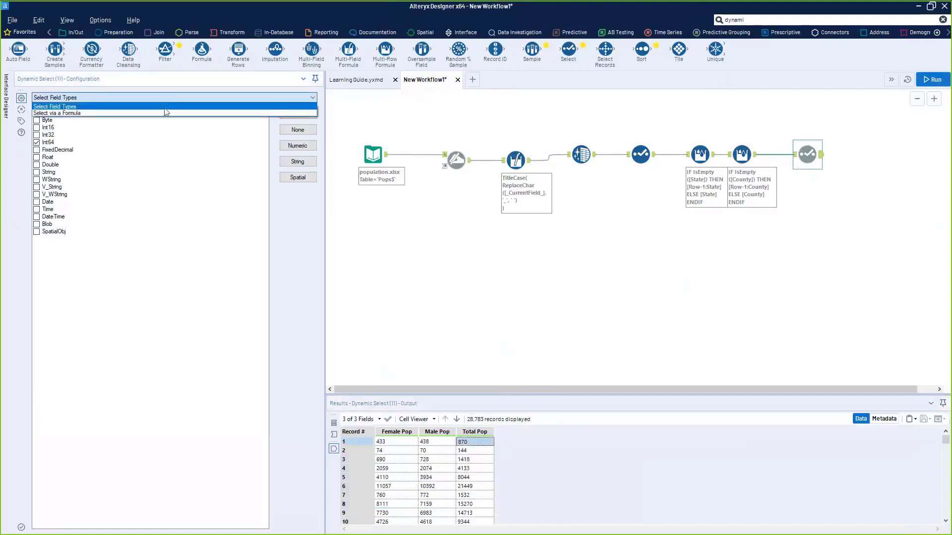
- Switch the Dynamic Select to Select via a Formula, trying then clearing a [Name] = expression
left_click(165, 111)
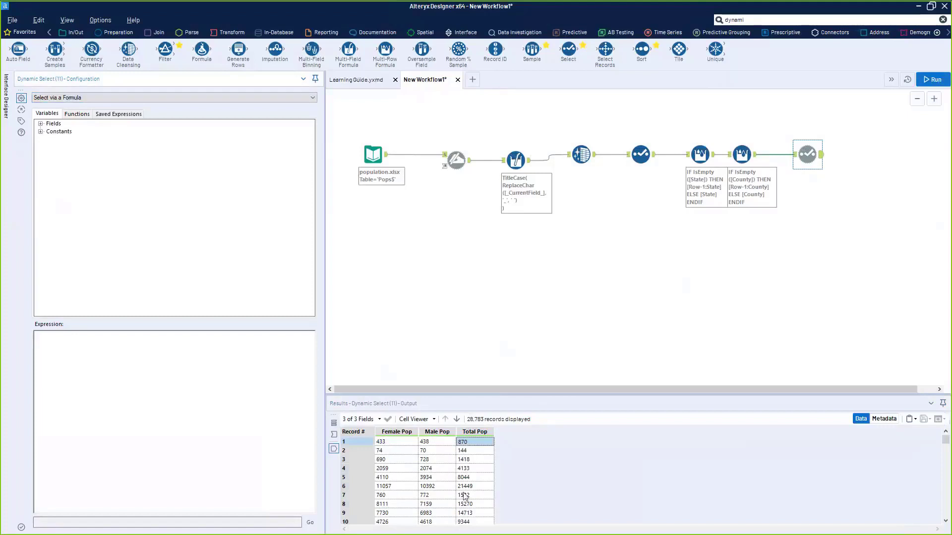
left_click(41, 123)
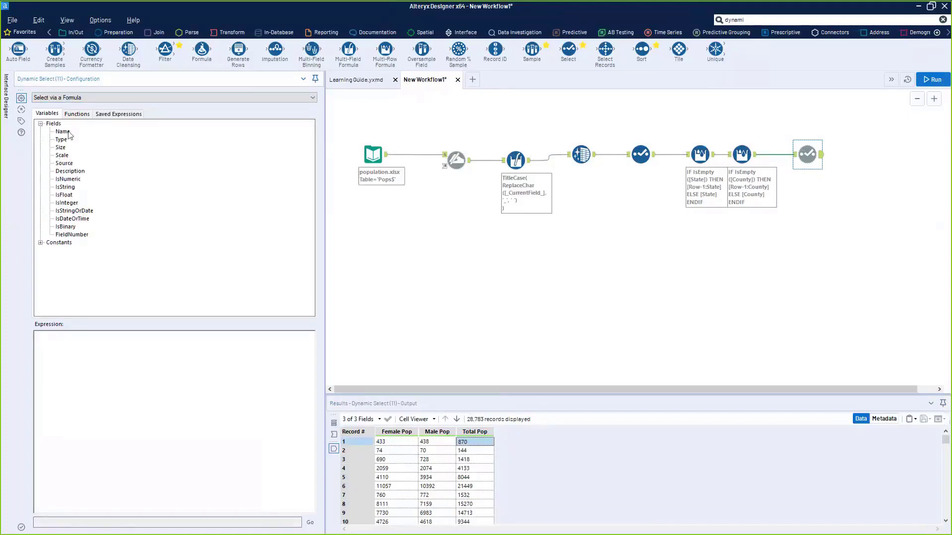
double_click(68, 134)
type("=")
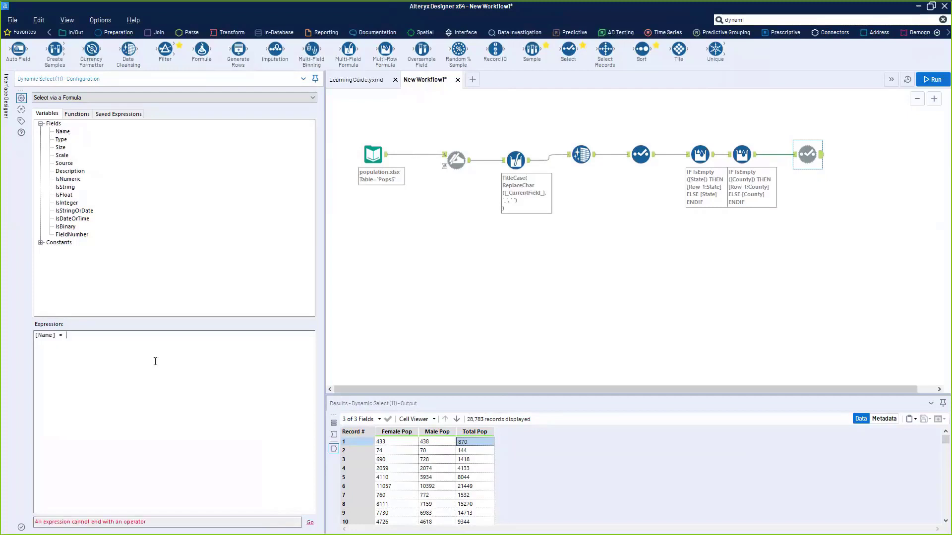
key("ctrl+a")
key("BackSpace")
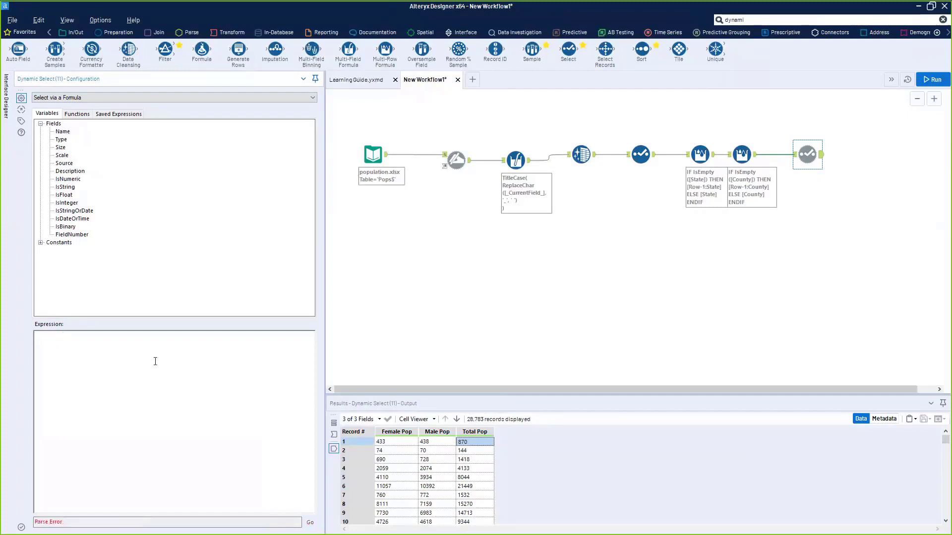
- Build Contains([Name], 'Pop') from the String functions and run the workflow
left_click(75, 116)
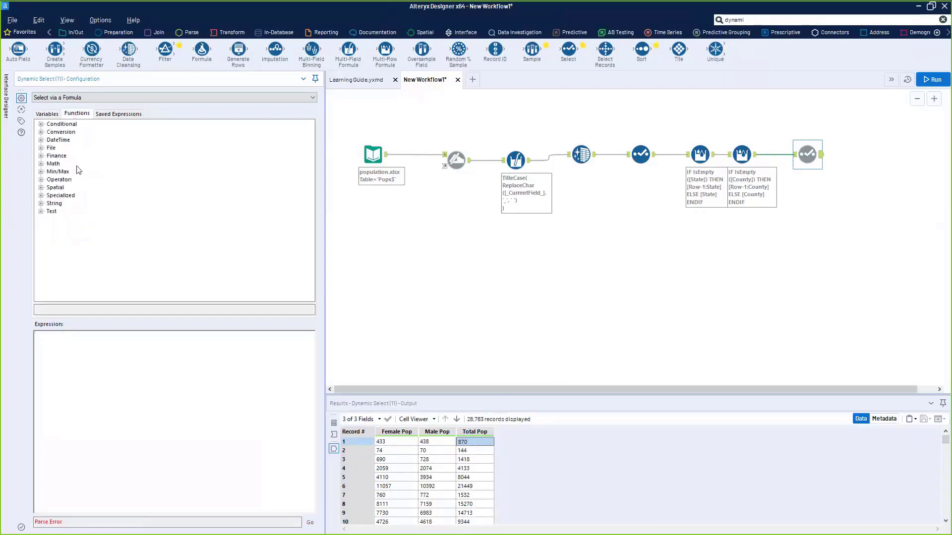
left_click(41, 203)
left_click(77, 132)
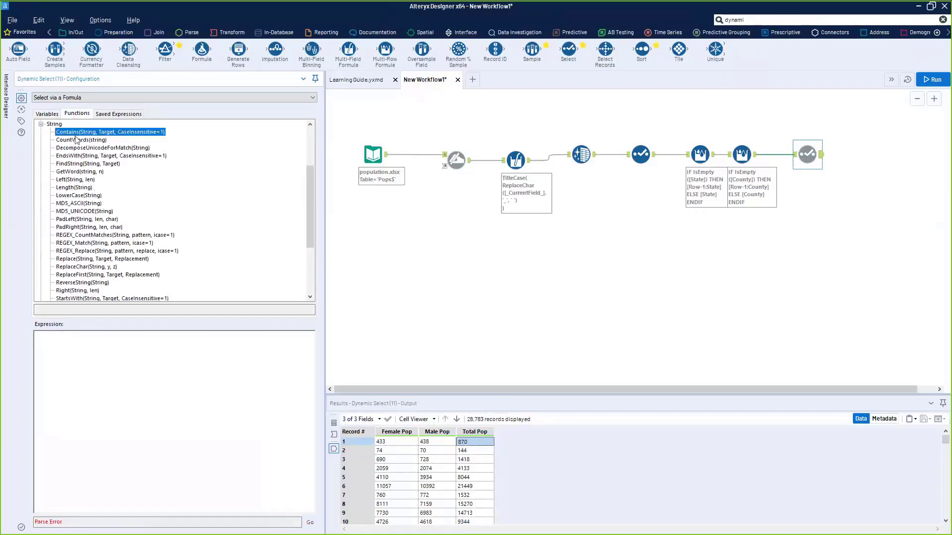
double_click(76, 133)
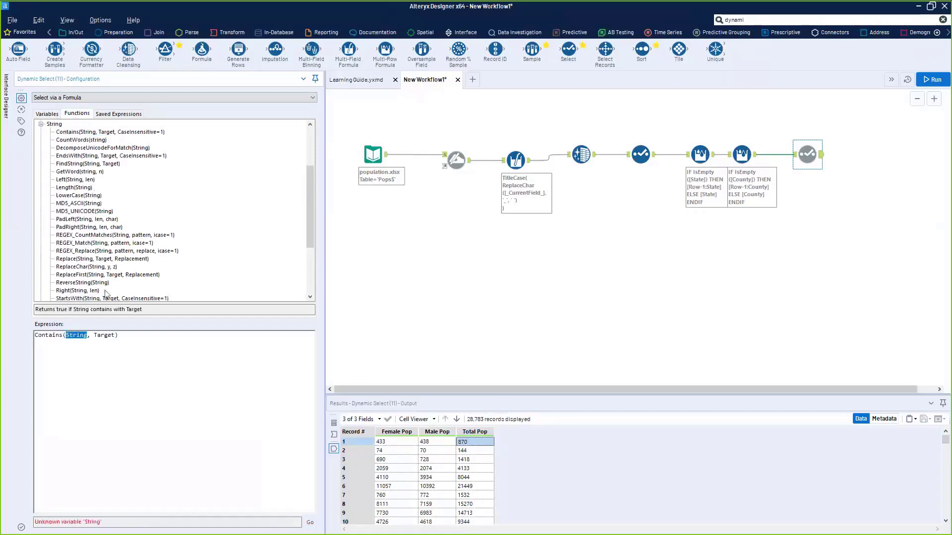
left_click(47, 114)
double_click(63, 132)
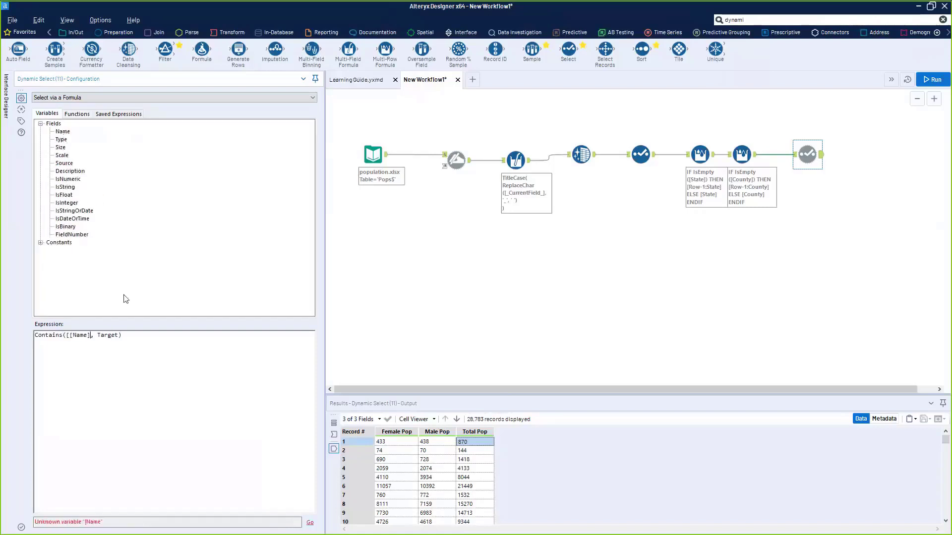
key("BackSpace")
left_click_drag(95, 335, 102, 337)
key("Delete")
key("Delete")
key("Delete")
key("Delete")
key("Delete")
type("'Pop'")
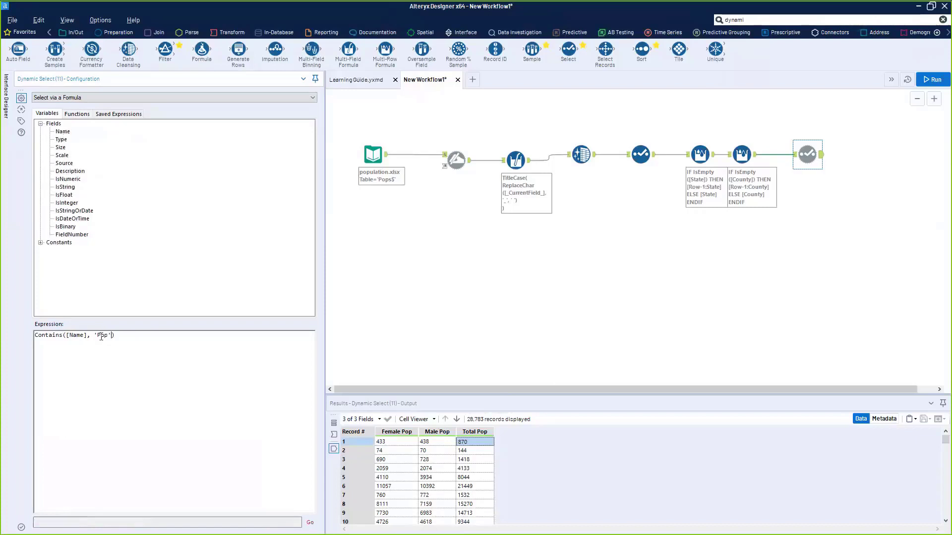
key("ctrl+r")
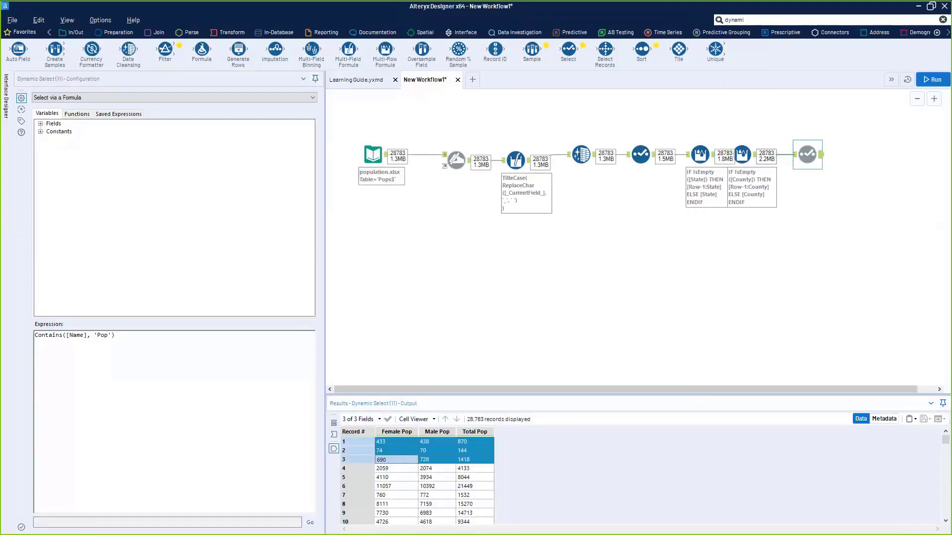
- Change the filter to match 'State', rerun, then review both Multi-Row Formula outputs
double_click(103, 336)
type("State")
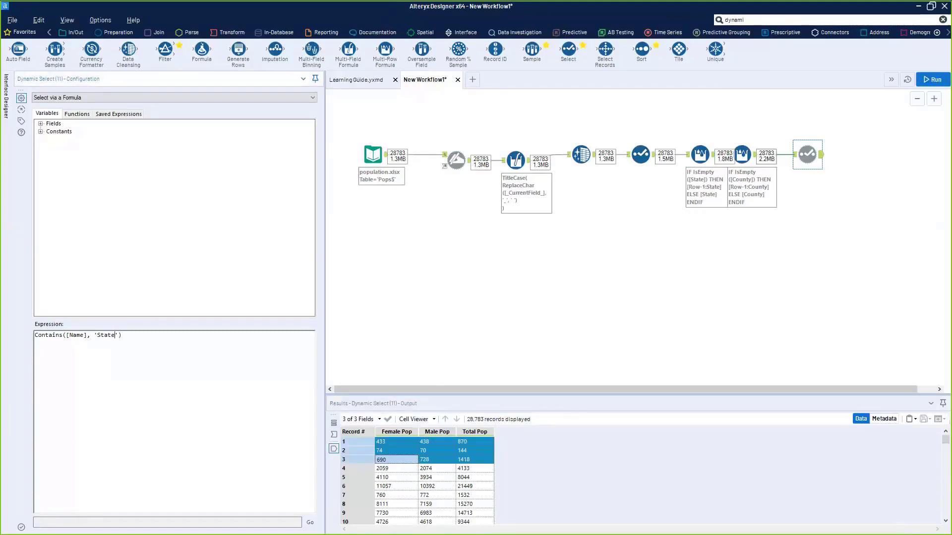
key("ctrl+r")
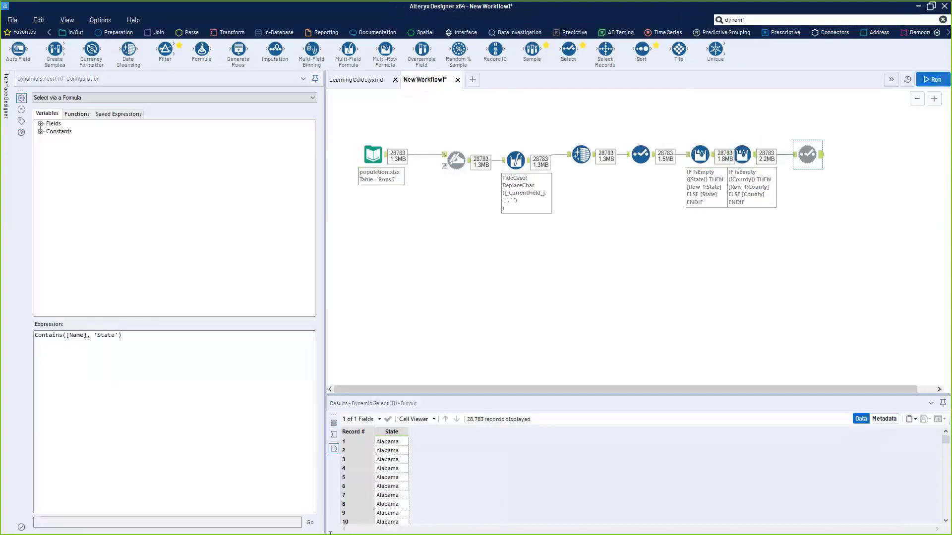
triple_click(103, 336)
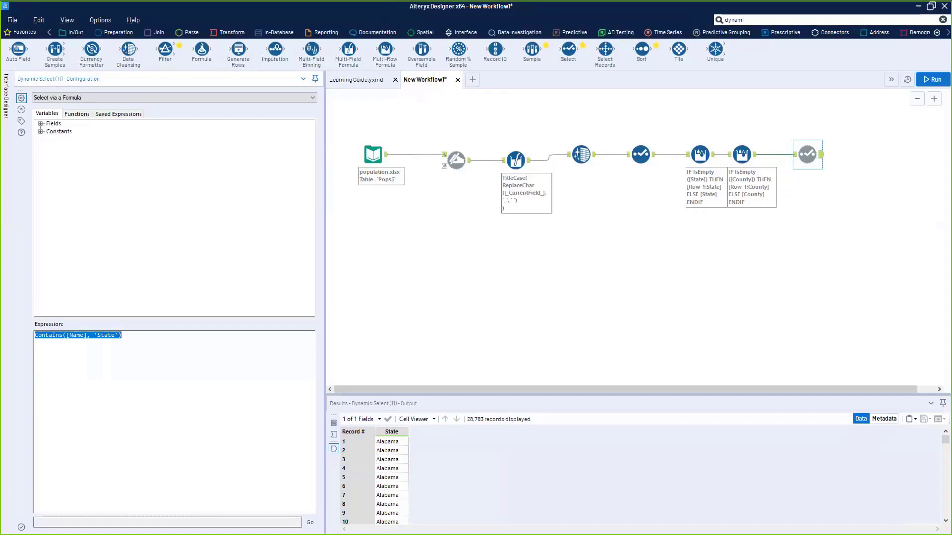
left_click(700, 155)
left_click(748, 188)
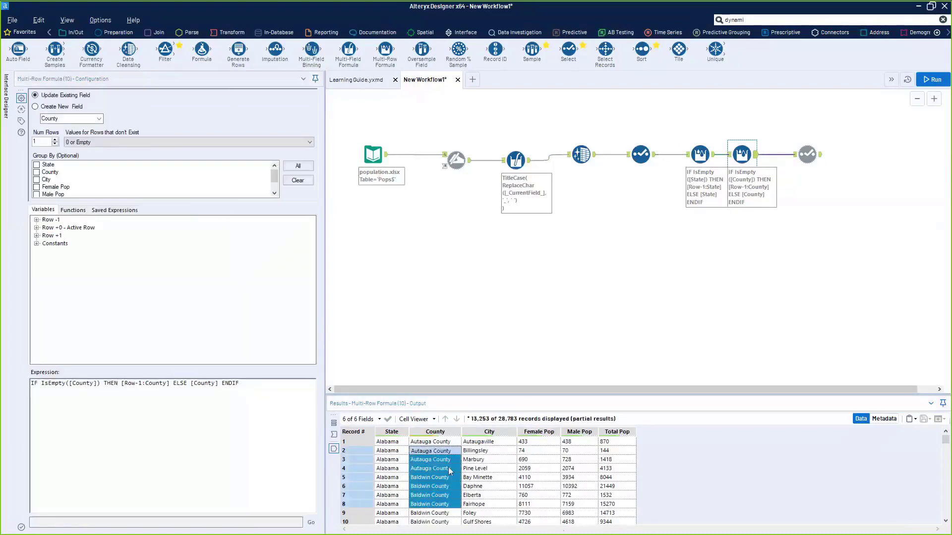
- Check the population.xlsx input's messages, leave Excel, and view the State fill-down output
left_click(369, 157)
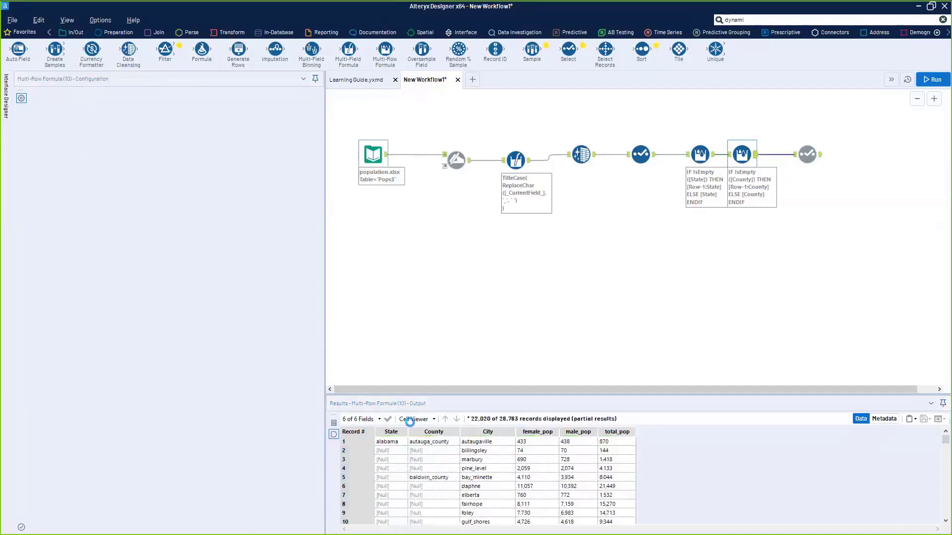
left_click(334, 423)
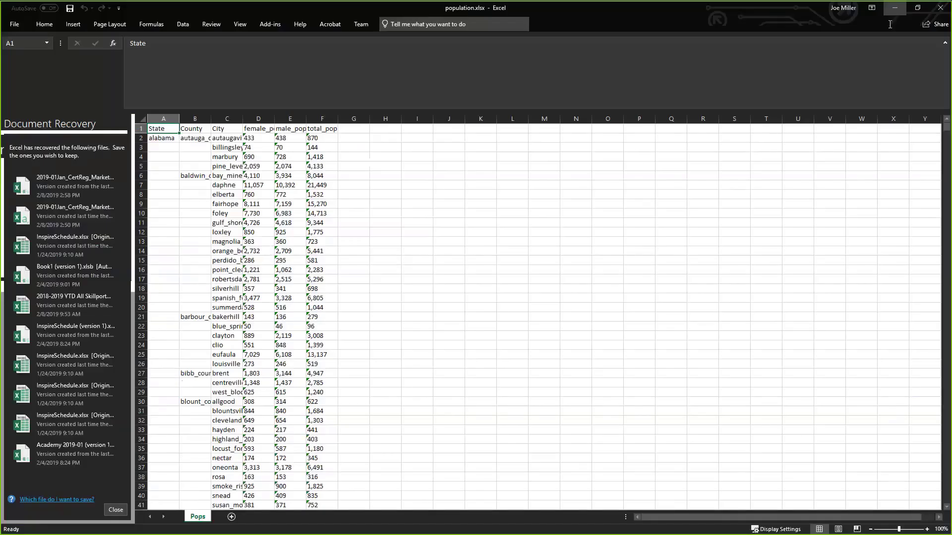
left_click(895, 8)
left_click(712, 161)
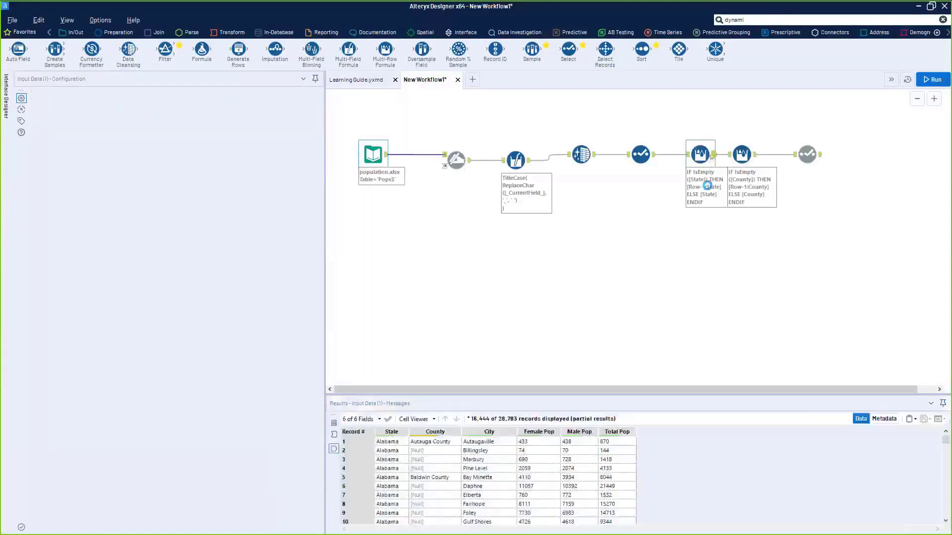
- Delete the Dynamic Select step that follows the County fill-down formula
left_click(749, 179)
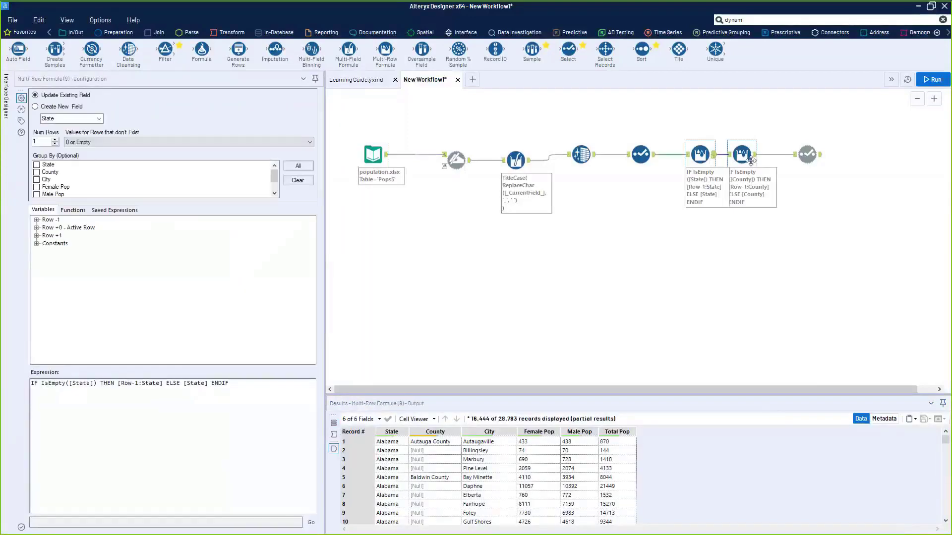
left_click_drag(813, 155, 811, 154)
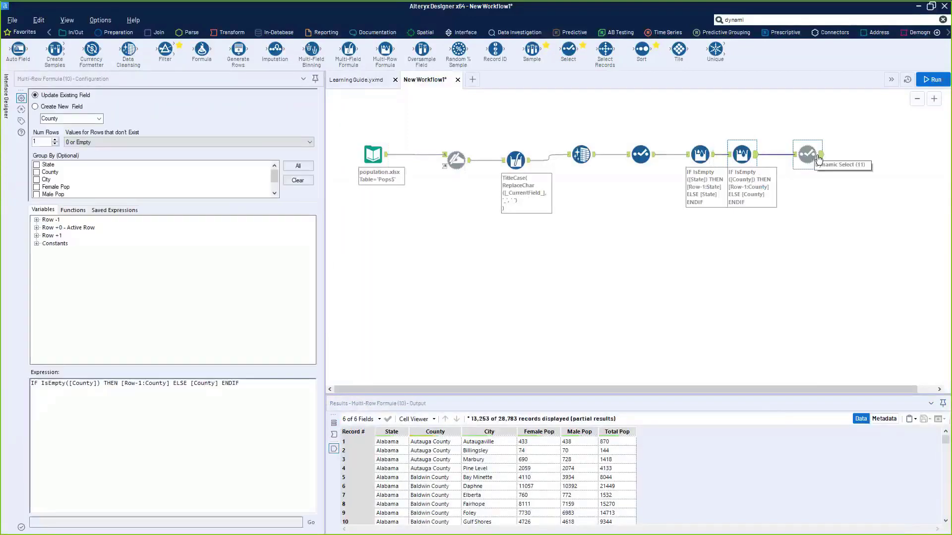
key("Delete")
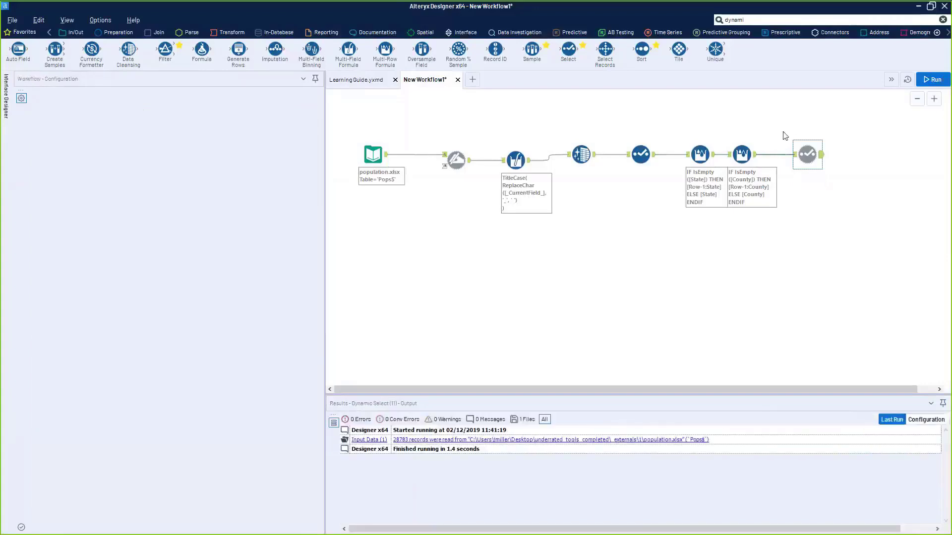
- Try an Output Data step writing to population.xlsx, cancel the table prompt, then delete it
left_click(75, 32)
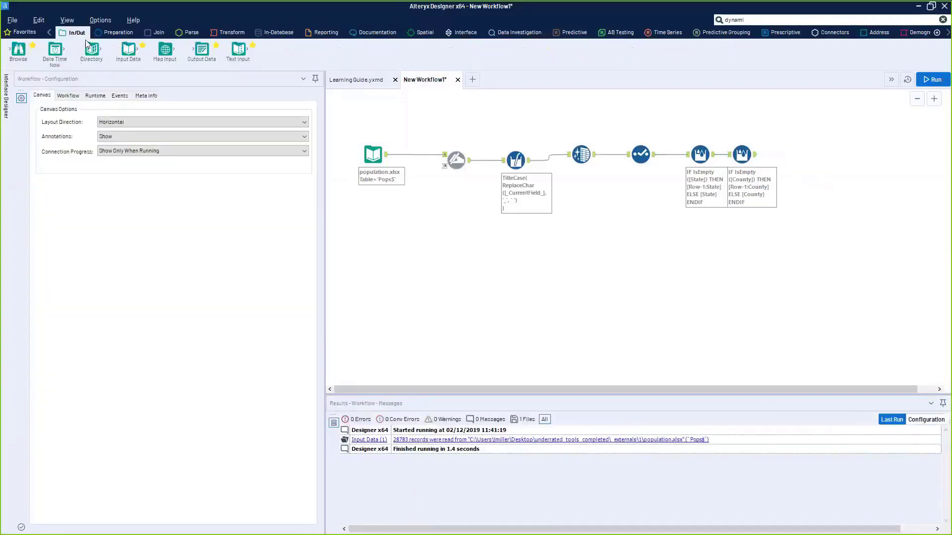
left_click_drag(202, 49, 807, 155)
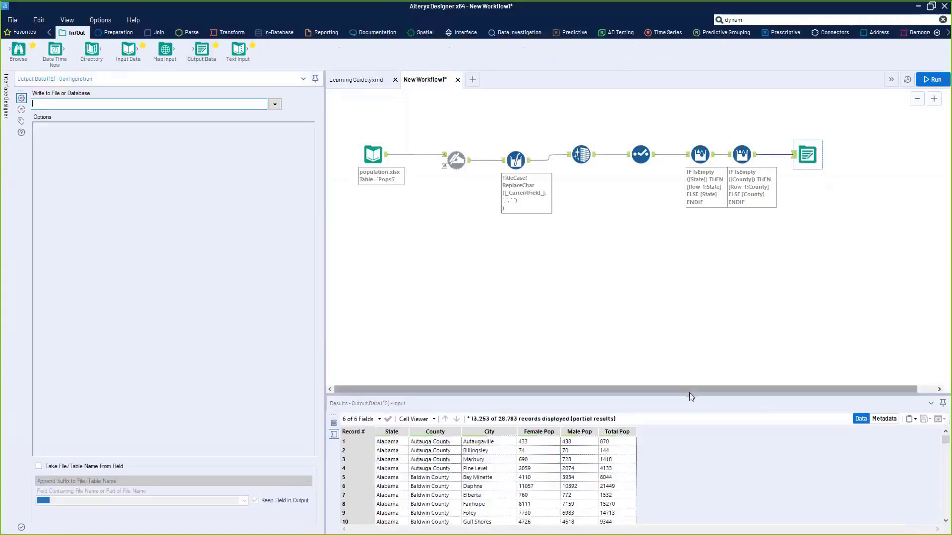
left_click(274, 104)
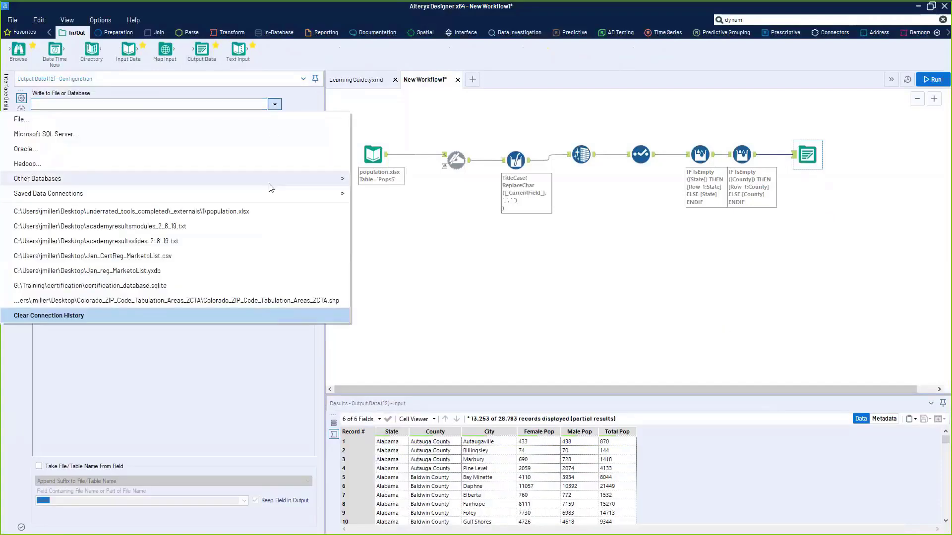
left_click(269, 211)
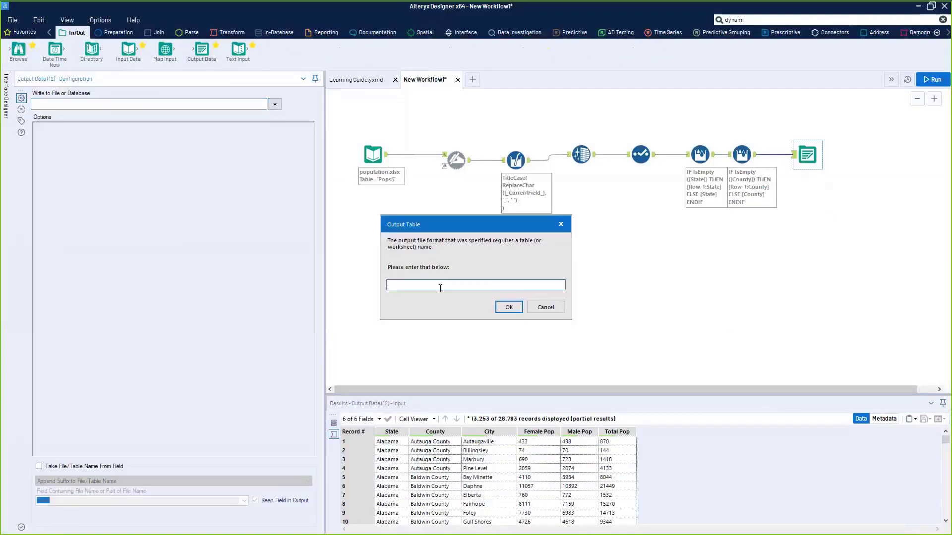
left_click(561, 224)
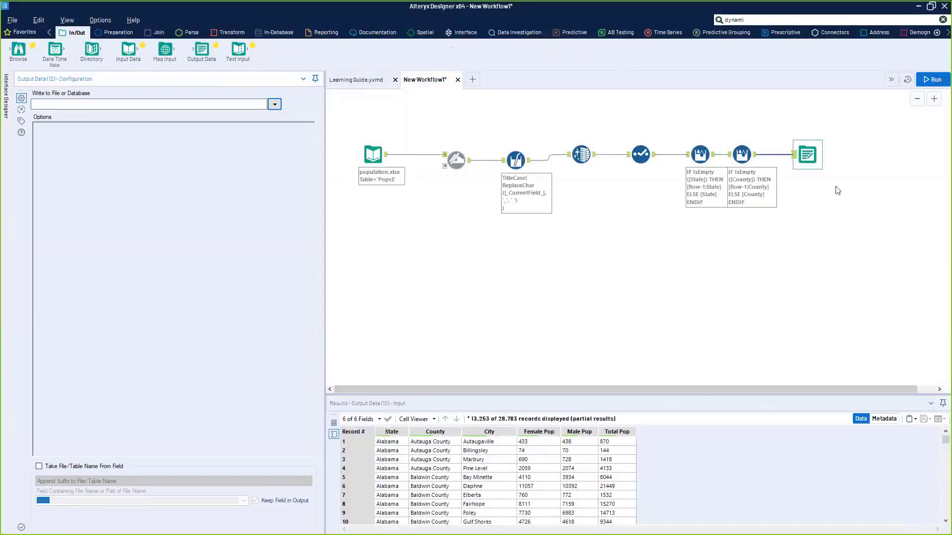
left_click(787, 134)
key("Delete")
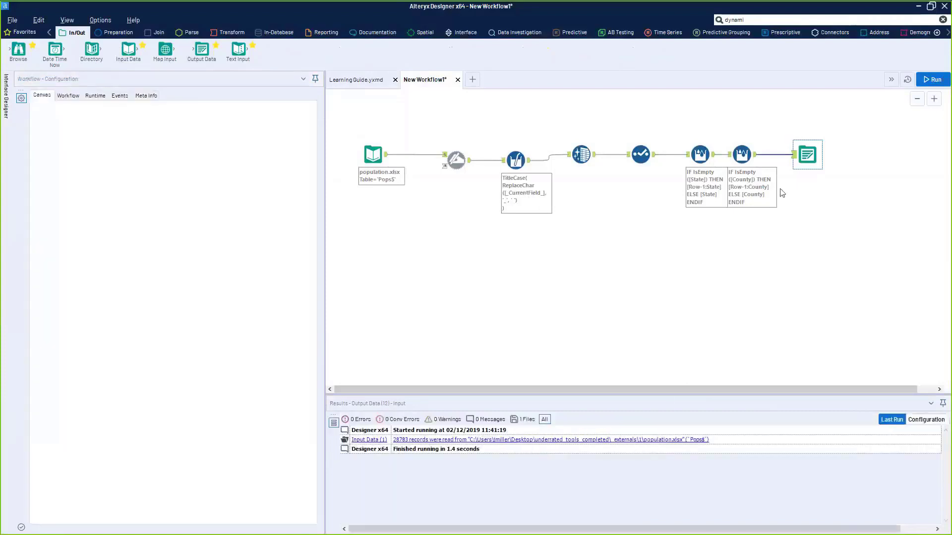
- Reposition the County and State formula steps and drop a Multi-Row Formula on a new branch
mouse_move(815, 189)
left_mouse_down()
mouse_move(686, 141)
mouse_move(723, 234)
mouse_move(686, 198)
left_mouse_up()
left_click(776, 19)
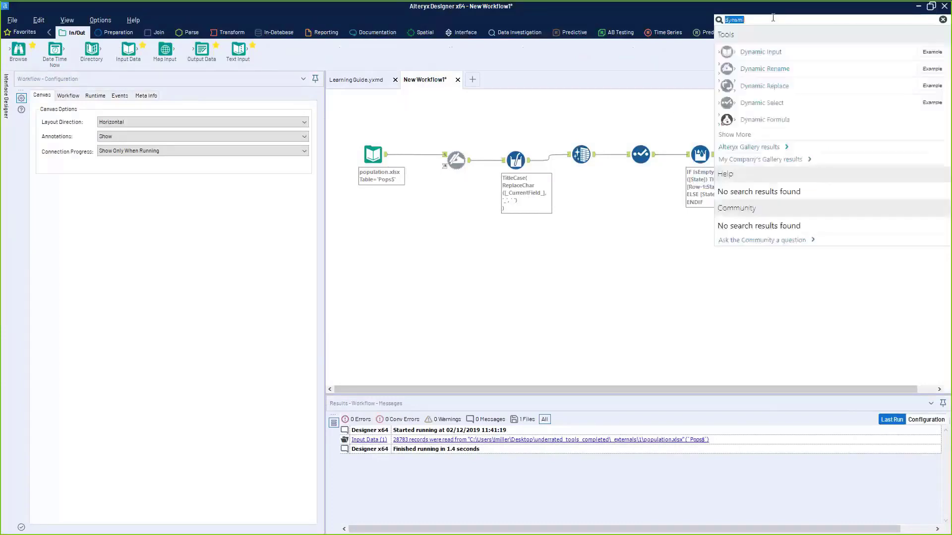
left_click(733, 292)
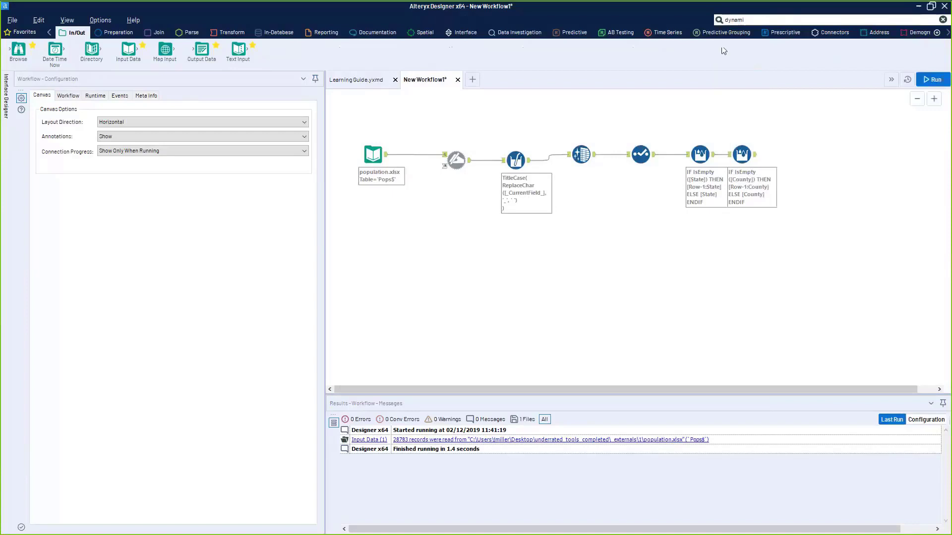
left_click(742, 150)
left_click_drag(742, 150, 699, 146)
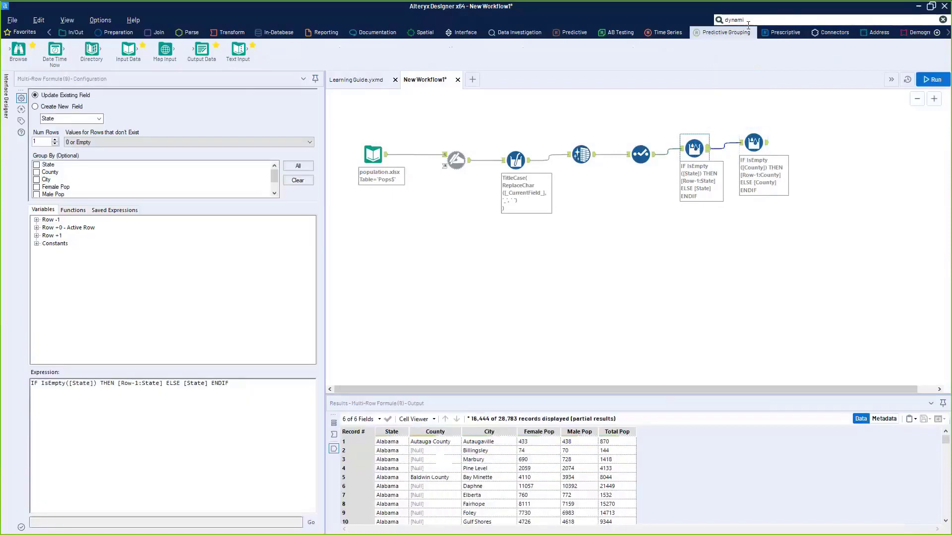
left_click(750, 19)
left_click(116, 32)
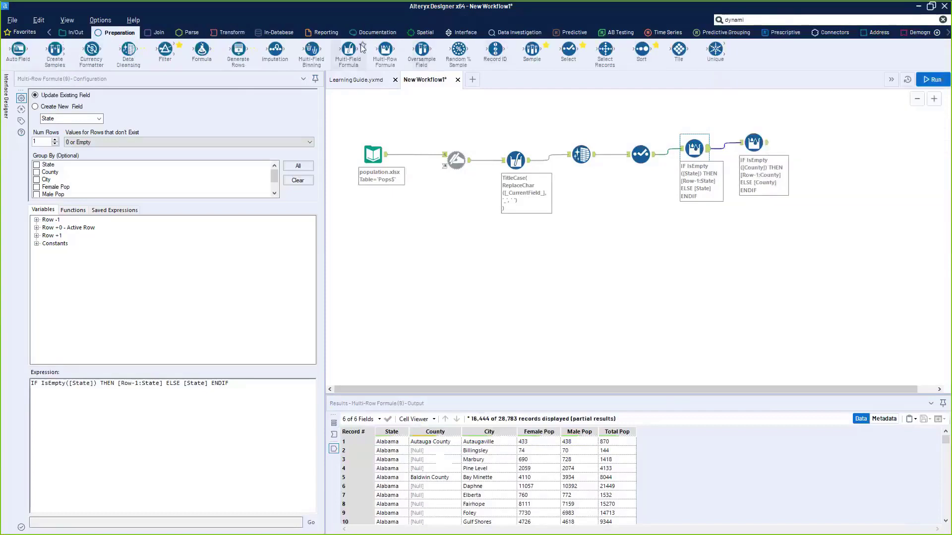
left_click_drag(384, 49, 700, 232)
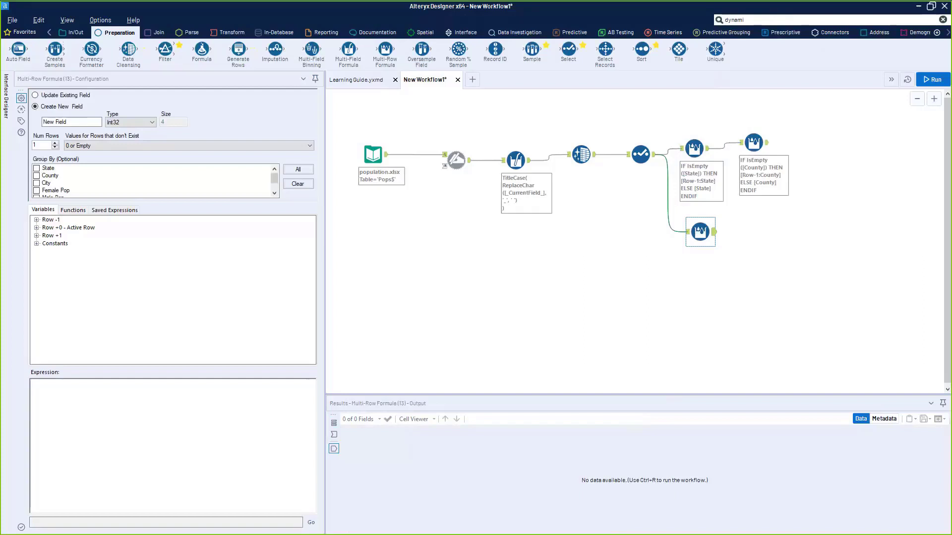
- Place a new Input Data tool and open Controller_San_Francisco_City_Data_All.xlsx
left_click(76, 33)
left_click_drag(109, 42, 366, 290)
left_click(275, 103)
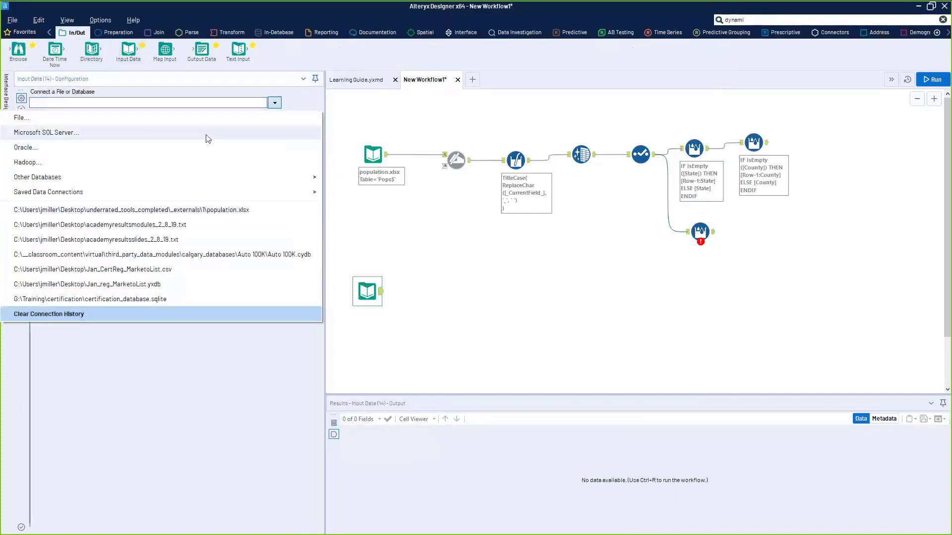
left_click(206, 118)
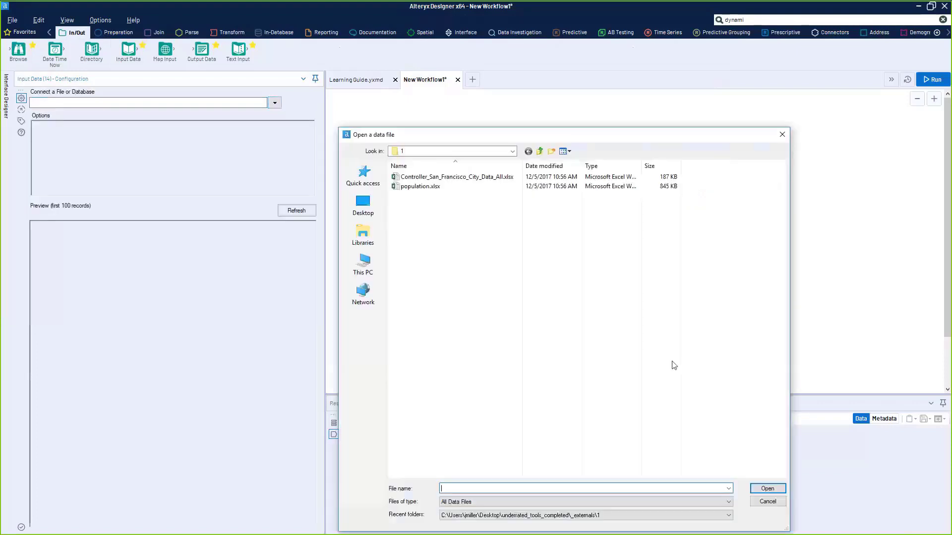
double_click(469, 179)
- Choose the Year-2003 sheet in the Excel input dialog and confirm it
left_click(472, 233)
left_click(472, 233)
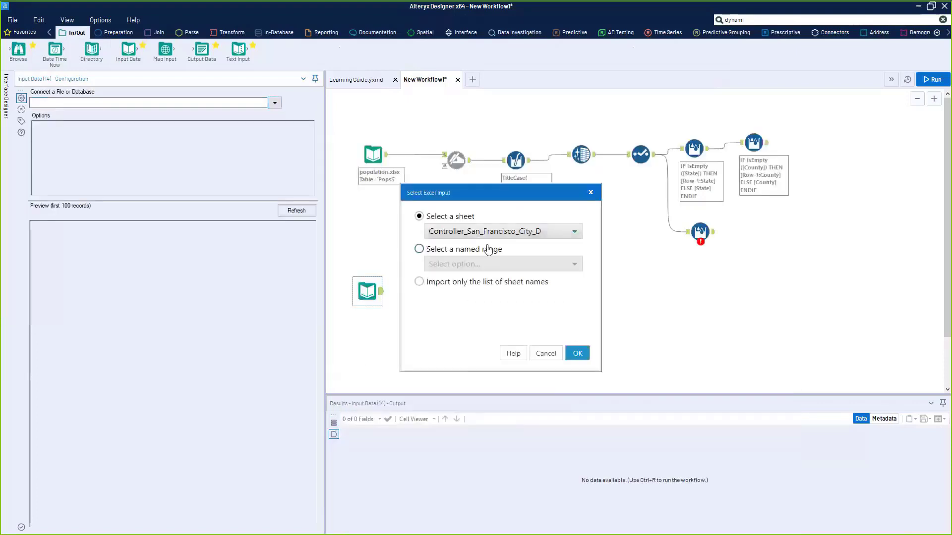
left_click(472, 233)
scroll(510, 317, "down", 3)
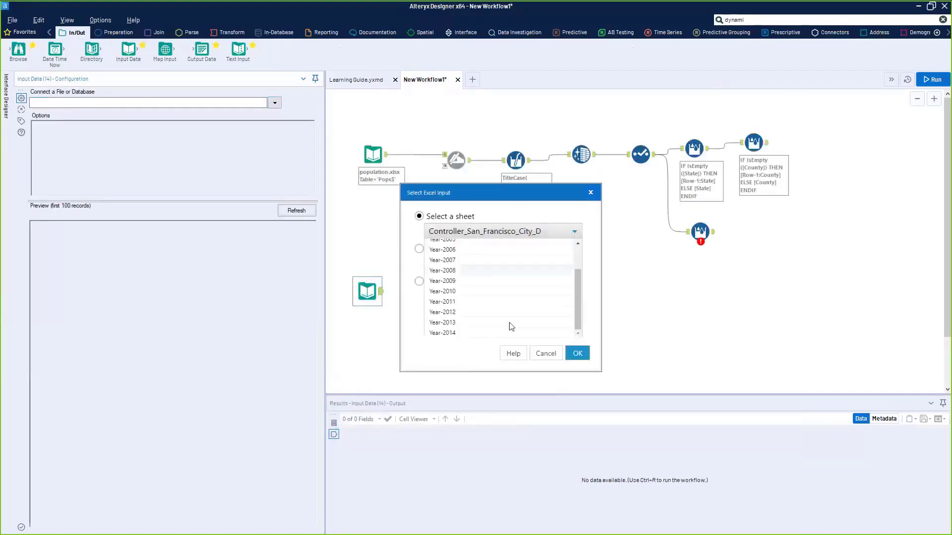
scroll(510, 325, "up", 3)
left_click(513, 191)
left_click_drag(513, 190, 526, 152)
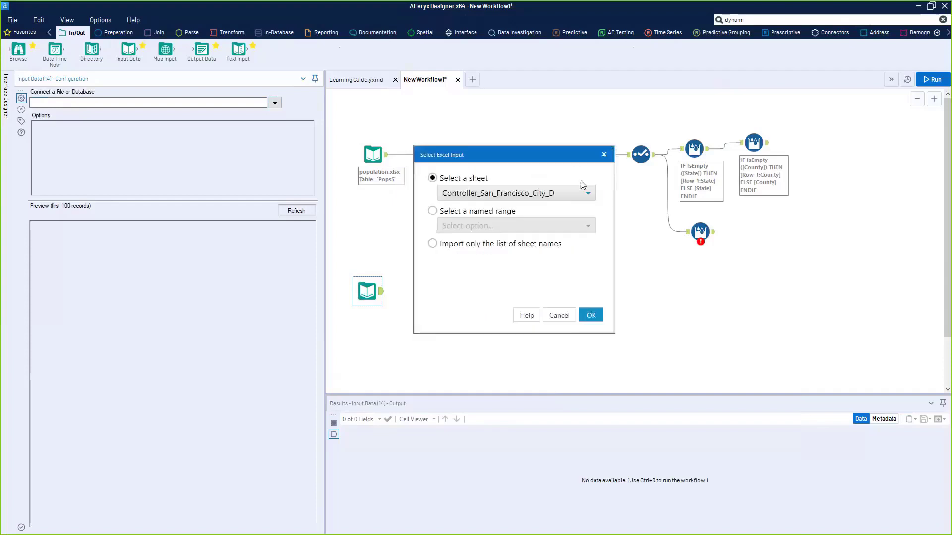
left_click(544, 193)
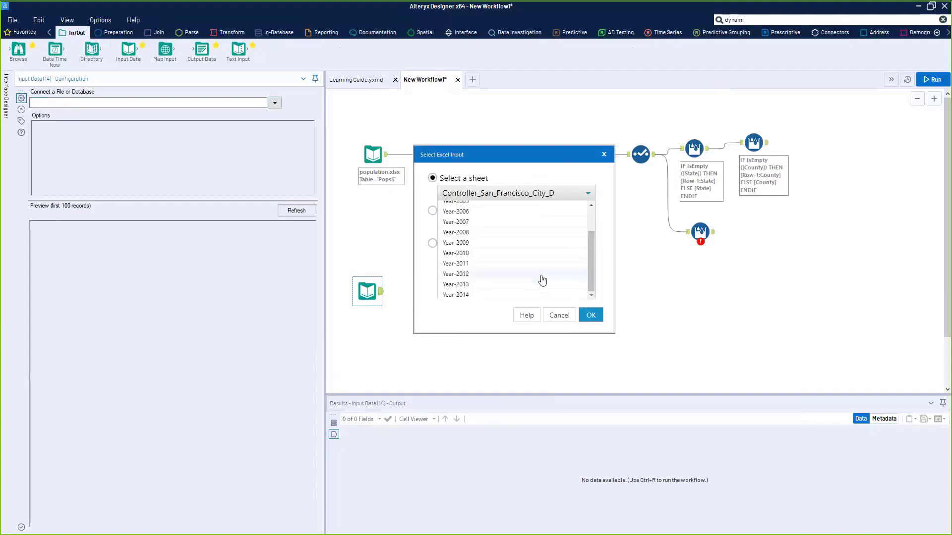
left_click(475, 216)
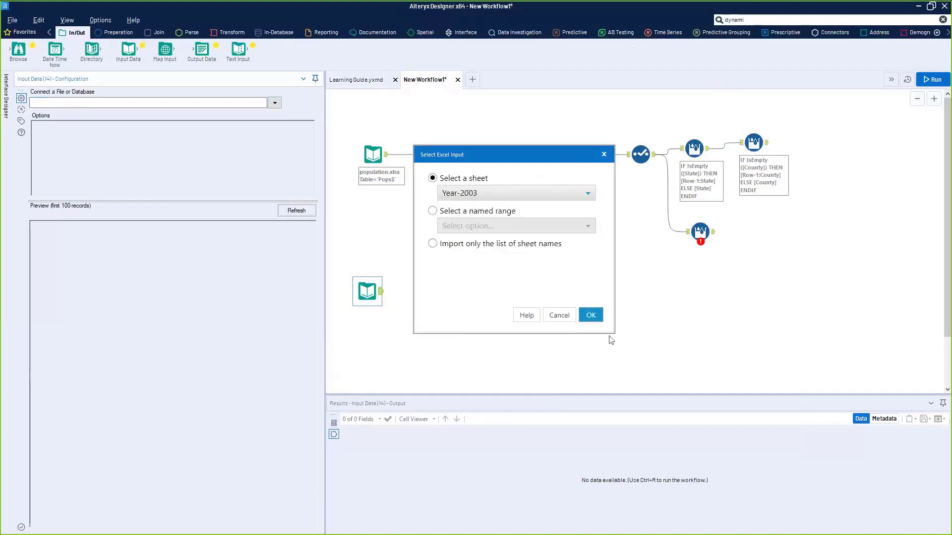
left_click(591, 315)
left_click_drag(367, 291, 373, 273)
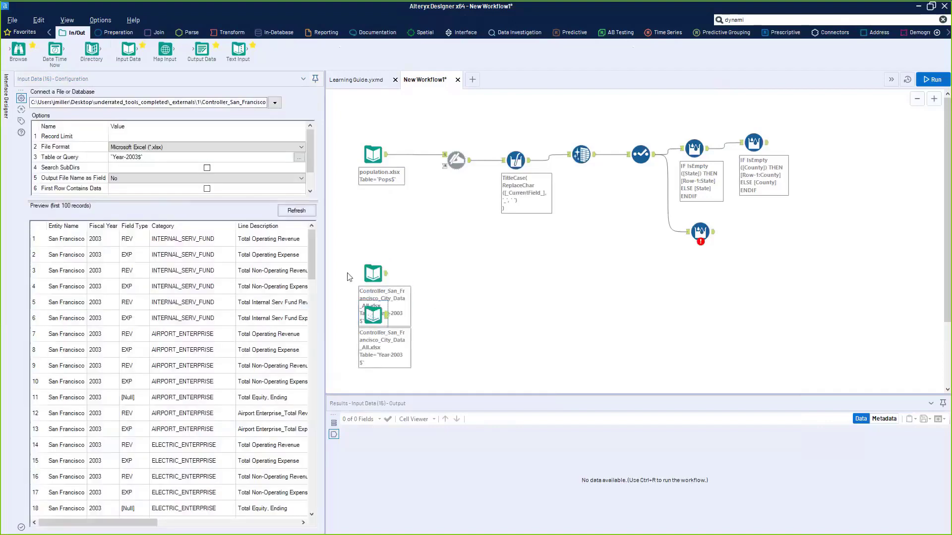
- Switch this input to read the Year-2004 sheet
left_click(299, 157)
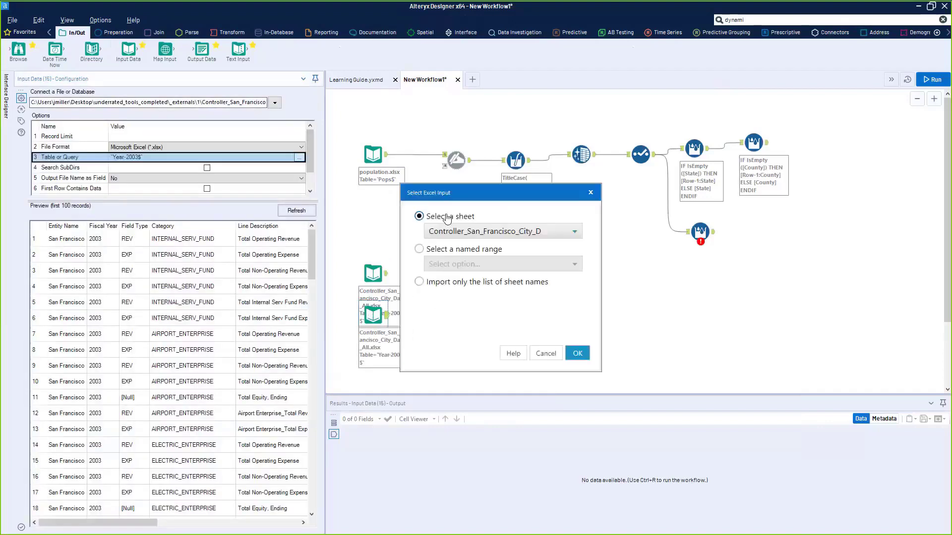
left_click(503, 231)
left_click(456, 262)
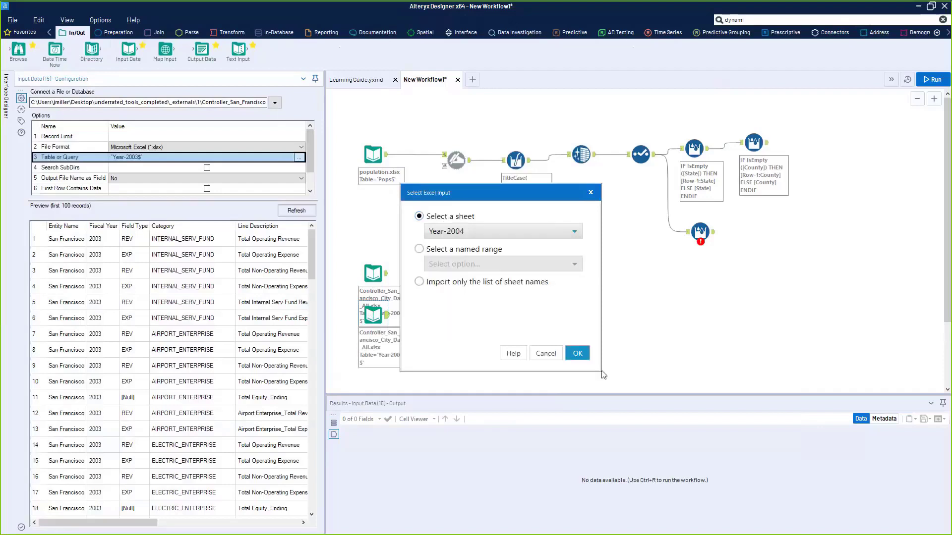
left_click(578, 353)
scroll(506, 345, "down", 2)
- Paste a copy set to Year-2005, then select and delete all three stacked year inputs
left_click(376, 223)
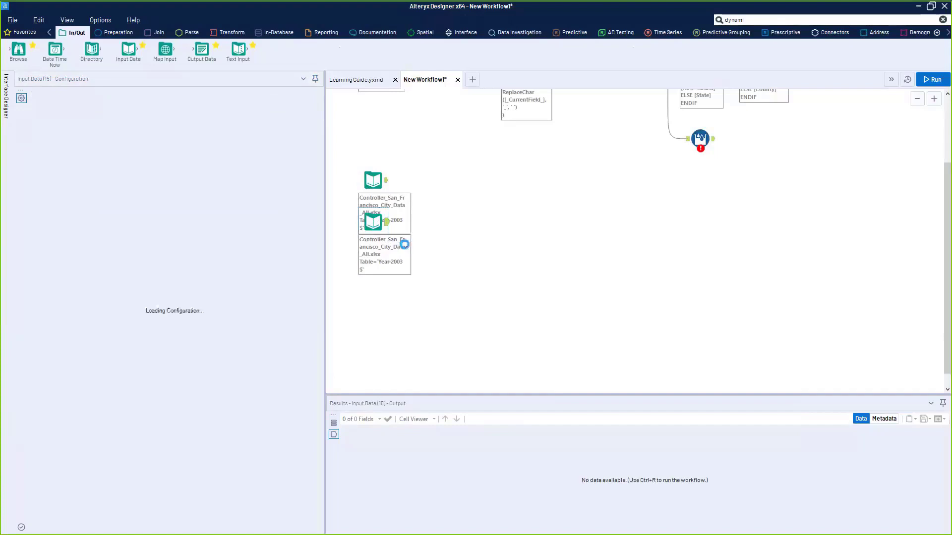
key("ctrl+v")
left_click(378, 270)
left_click(299, 159)
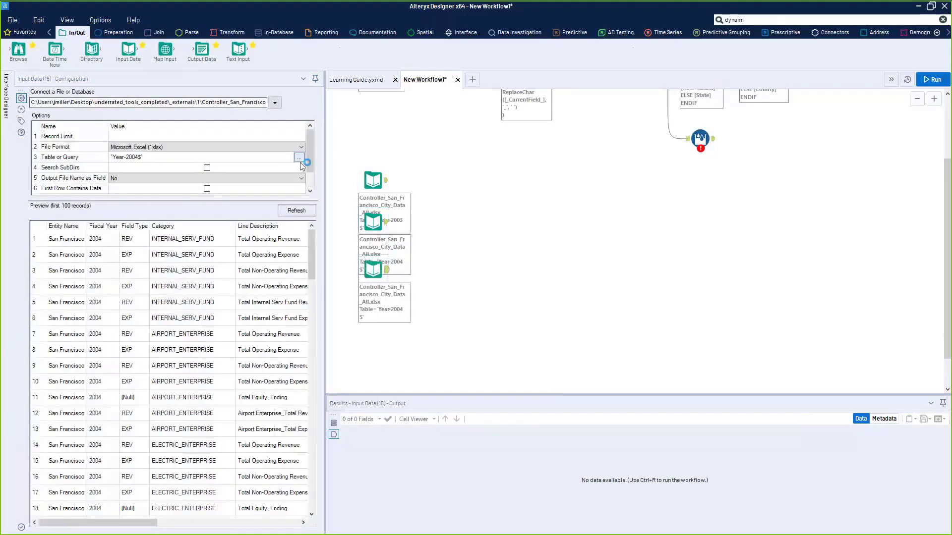
left_click(496, 231)
left_click(464, 289)
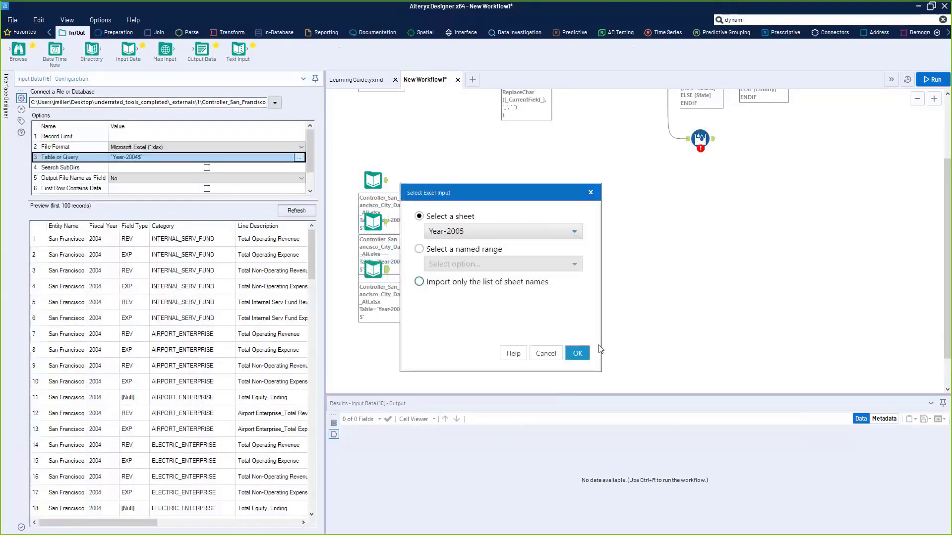
left_click(577, 353)
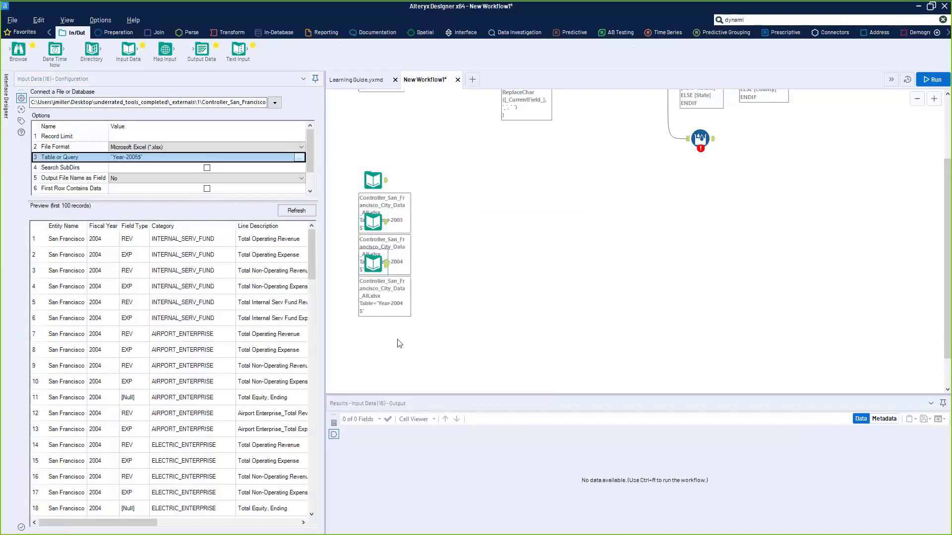
left_click_drag(421, 352, 355, 157)
key("Delete")
- Add an Input Data tool importing only the sheet-name list of Controller_San_Francisco_City_Data_All.xlsx
left_click_drag(129, 51, 334, 221)
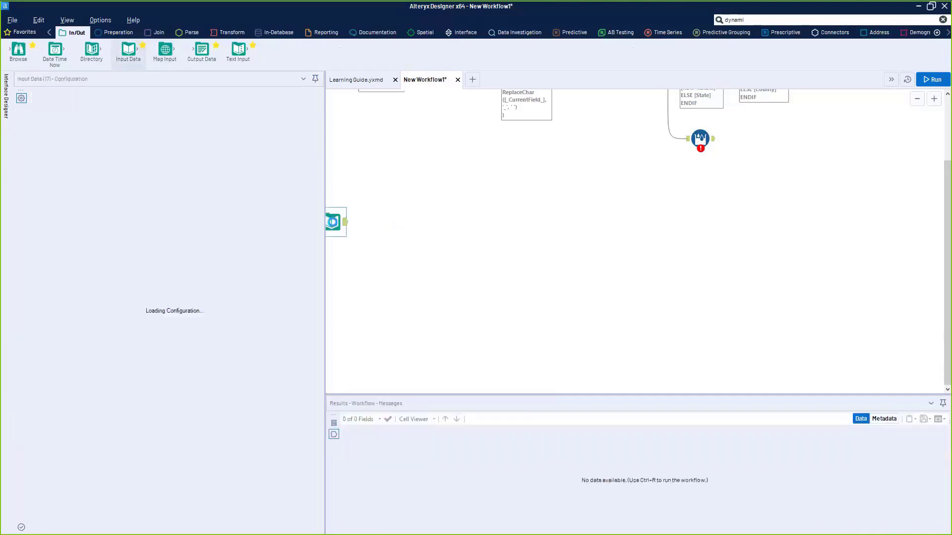
left_click(275, 102)
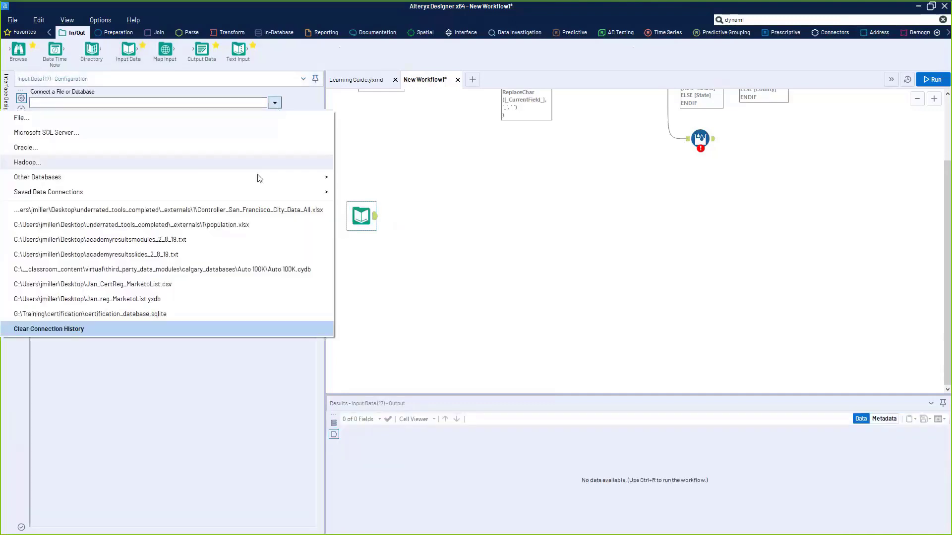
left_click(258, 210)
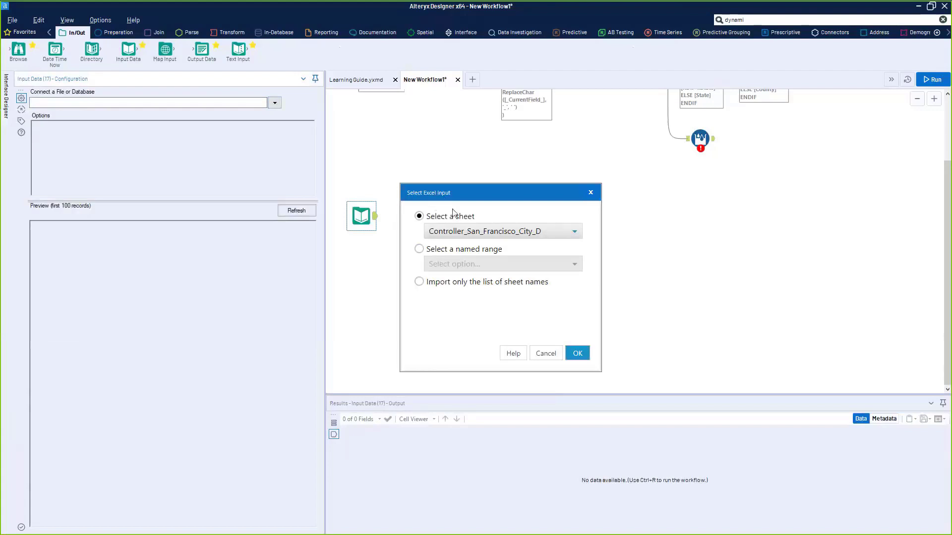
left_click(428, 286)
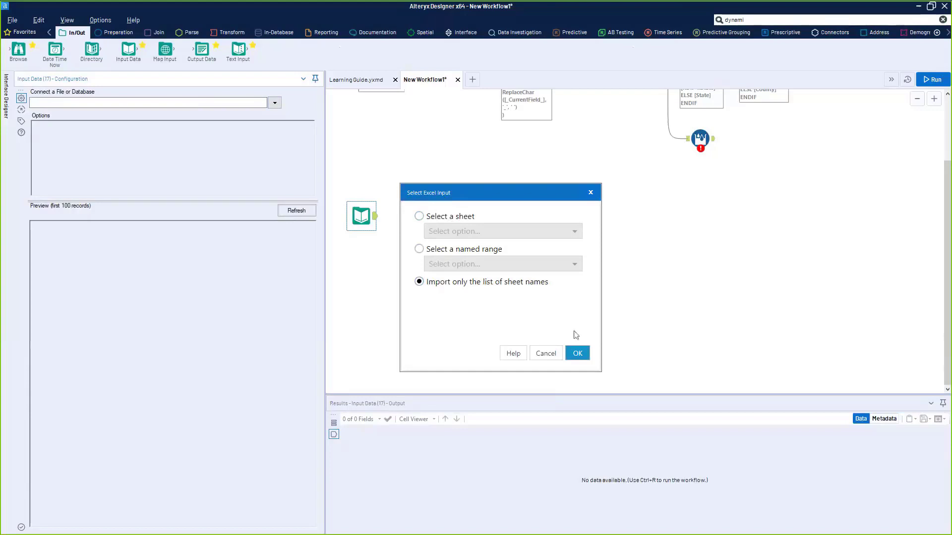
left_click(577, 353)
- Run the workflow and review the 13 sheet names, ending at Year-2014
left_click_drag(355, 224, 373, 224)
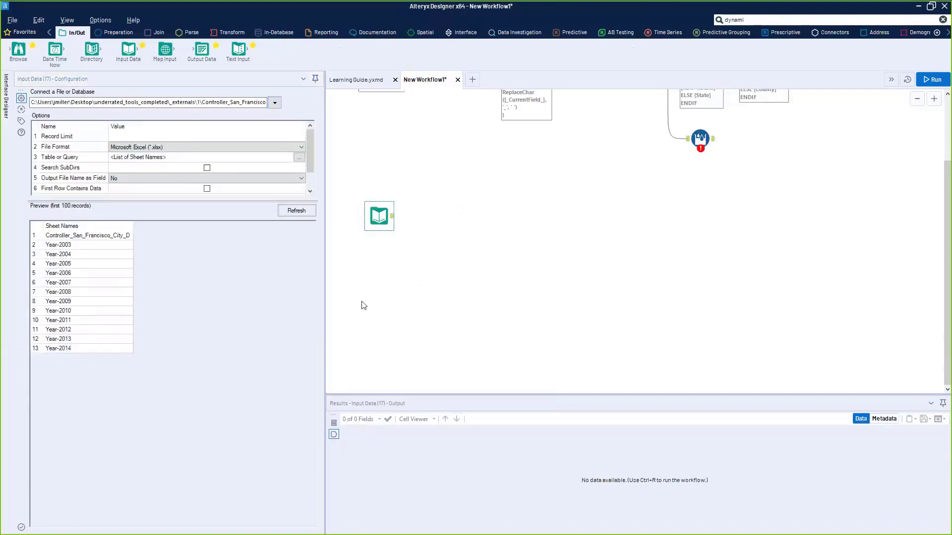
key("ctrl+r")
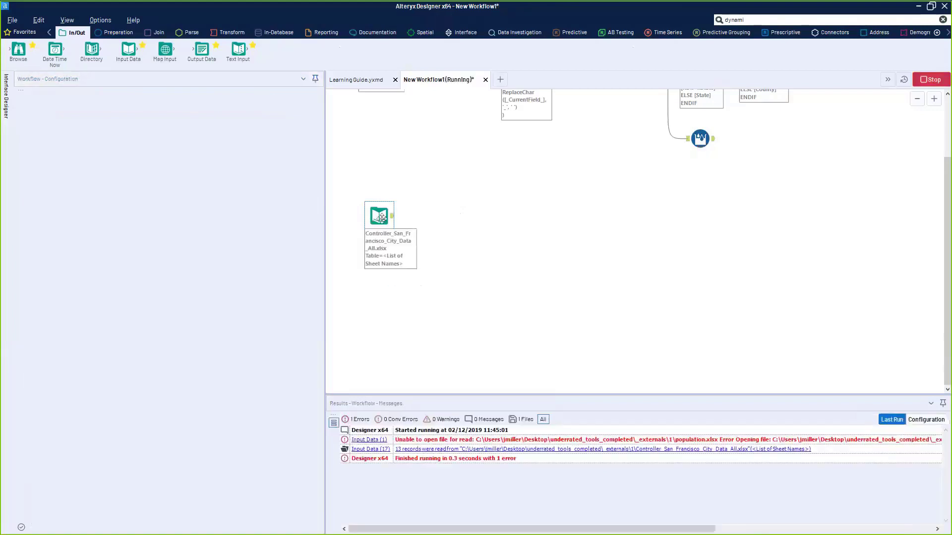
left_click_drag(390, 223, 392, 235)
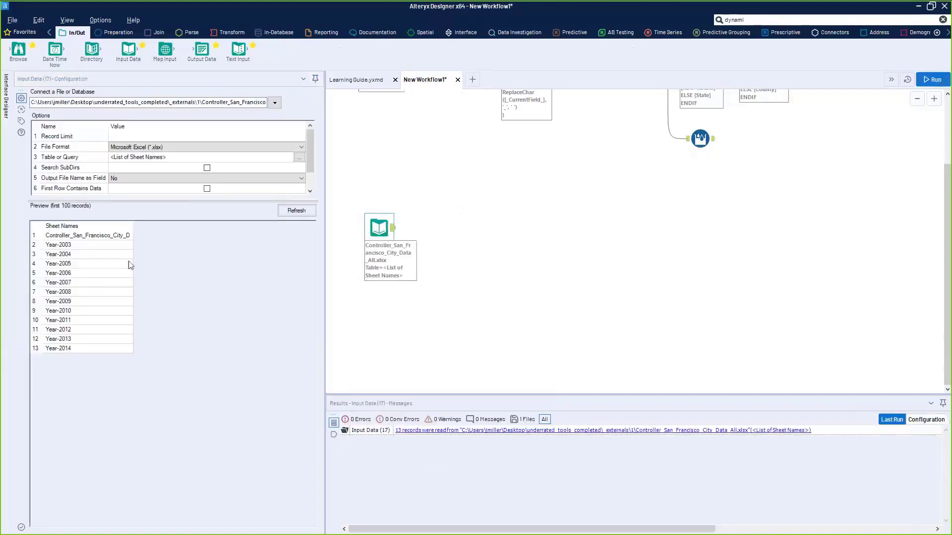
left_click_drag(58, 245, 68, 352)
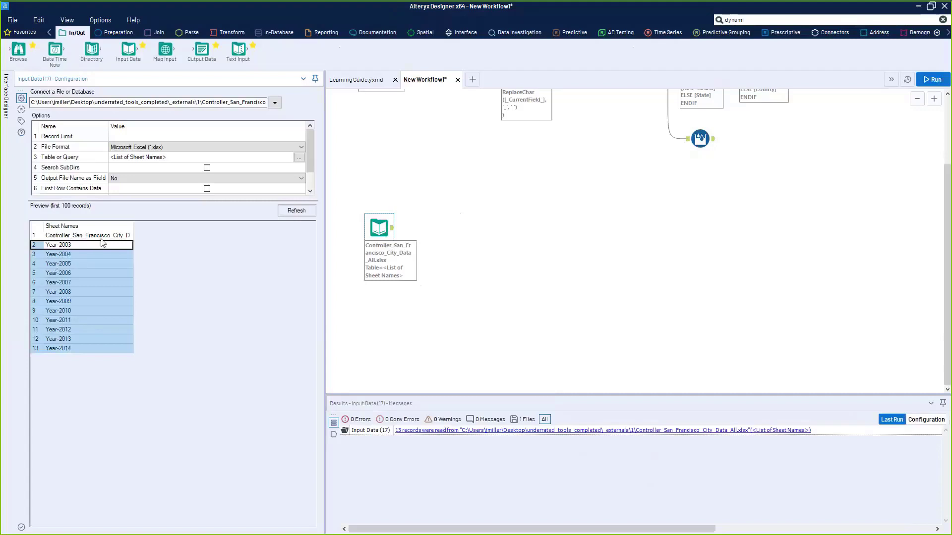
left_click(769, 20)
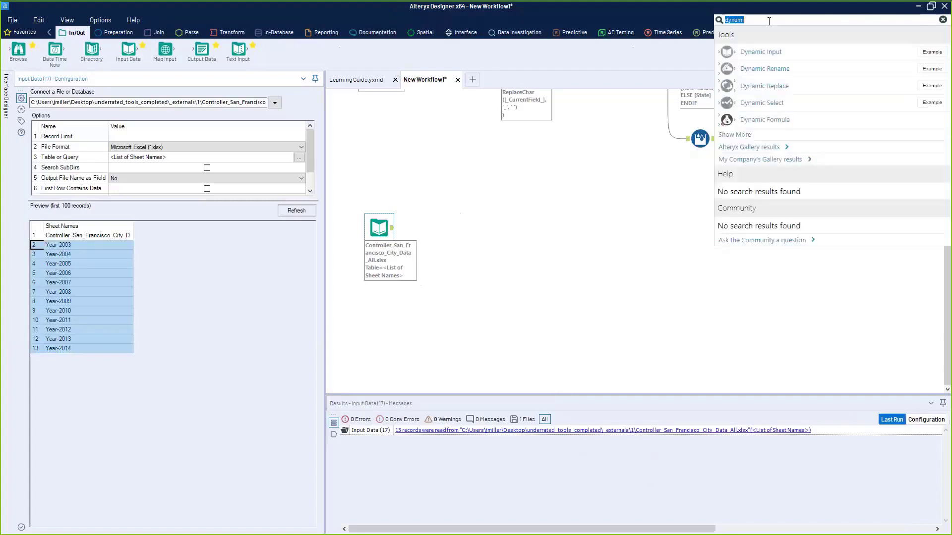
- Add a Sample tool after the sheet-list input set to skip the first 1 row
type("samo")
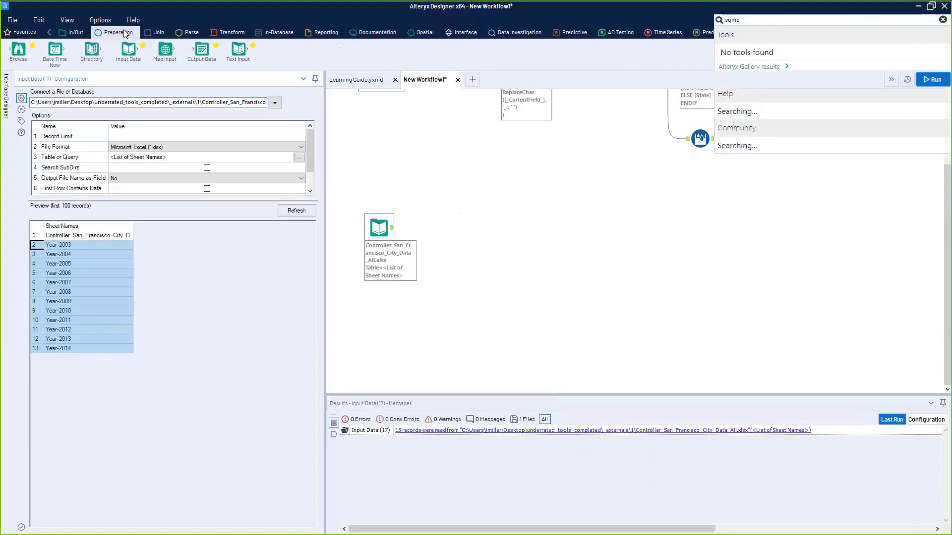
left_click(123, 30)
left_click_drag(532, 51, 438, 227)
left_click(69, 146)
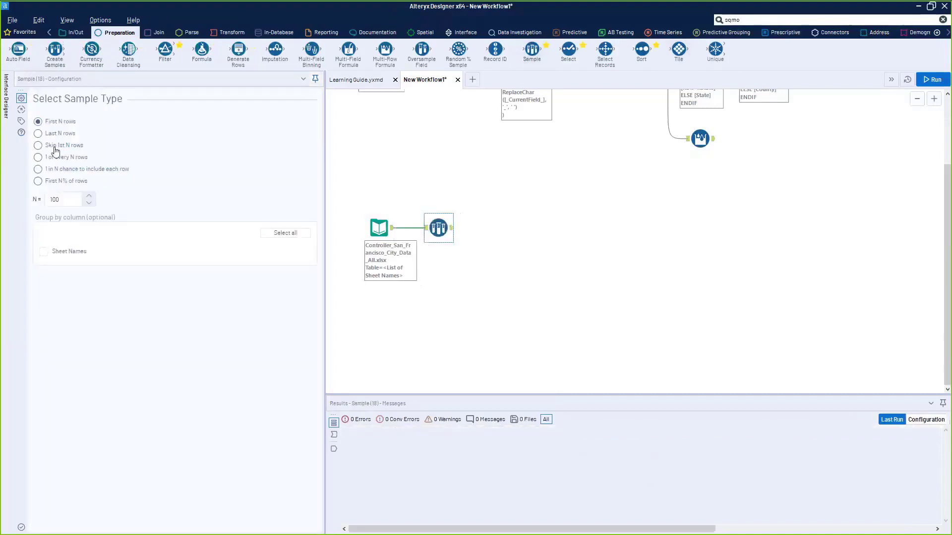
left_click(72, 201)
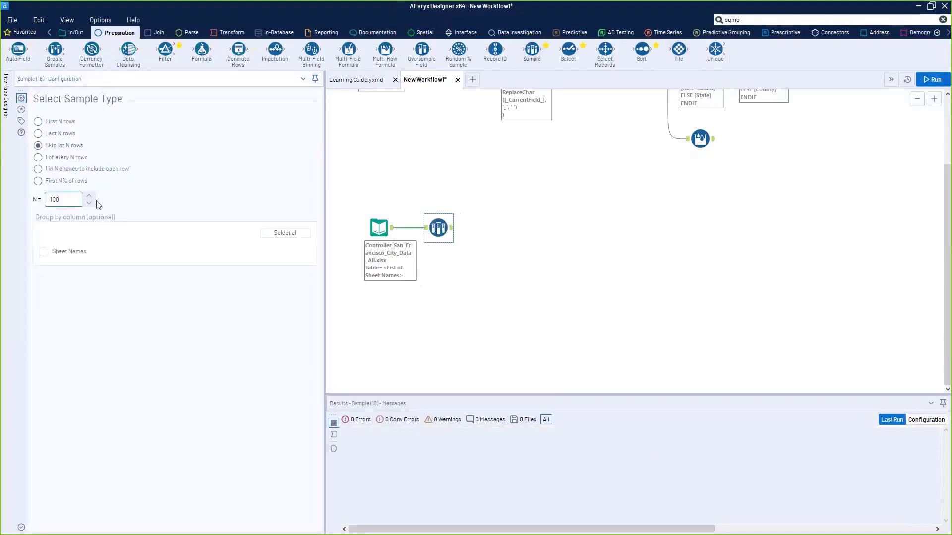
key("BackSpace")
key("BackSpace")
left_click(645, 325)
- Run the workflow and check the 12 remaining sheets, Year-2003 through Year-2014
key("ctrl+r")
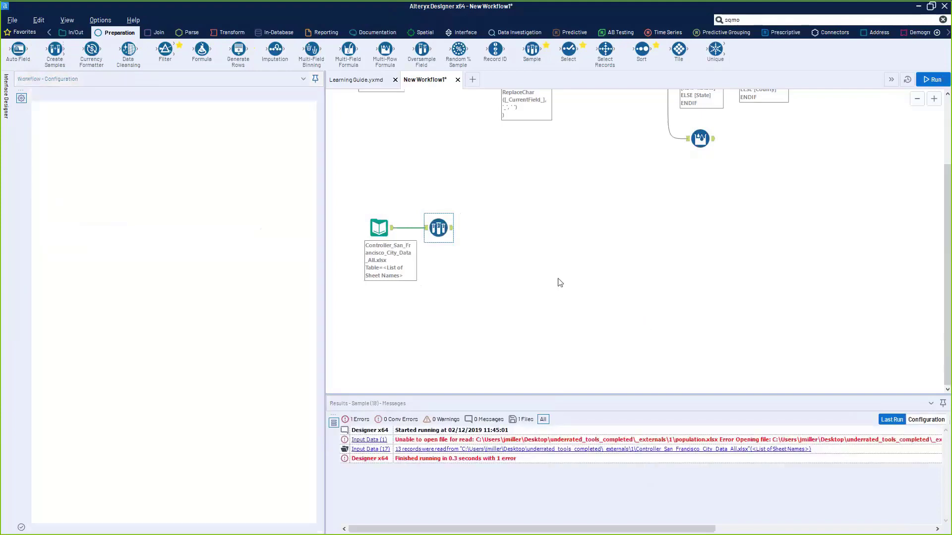
left_click(452, 229)
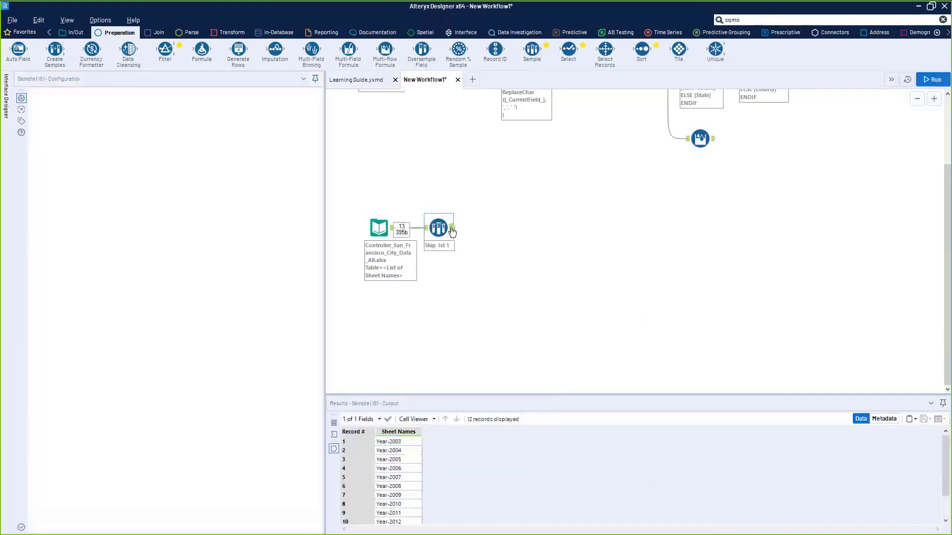
left_click_drag(388, 442, 388, 524)
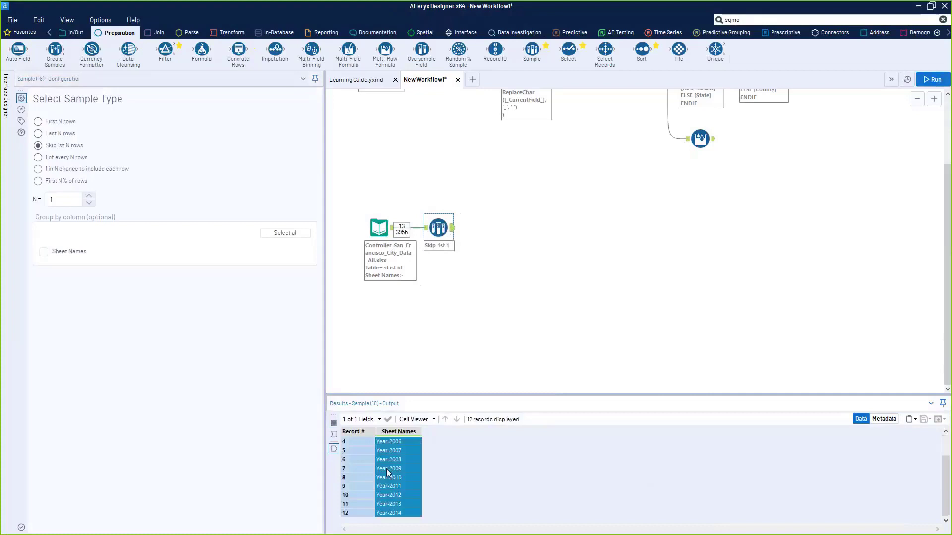
left_click(388, 524)
scroll(388, 516, "up", 1)
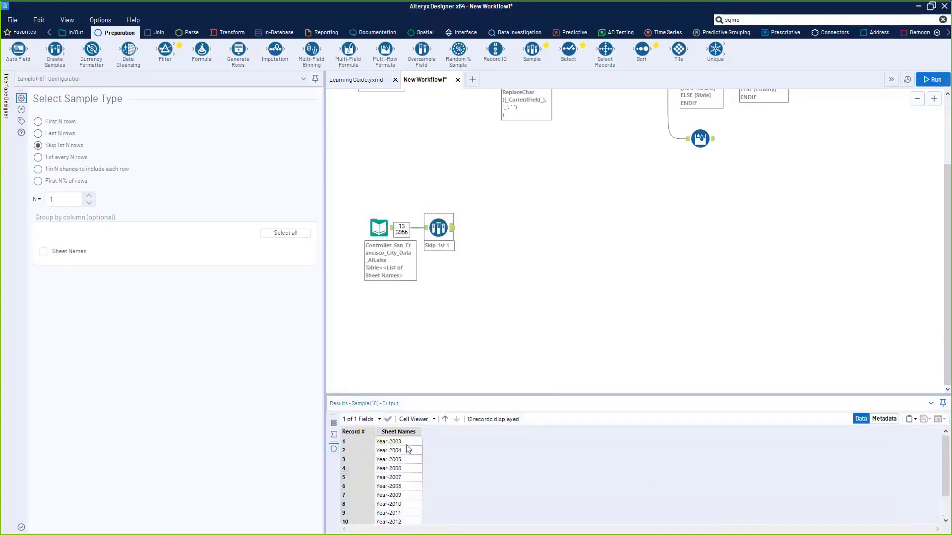
left_click_drag(407, 444, 406, 525)
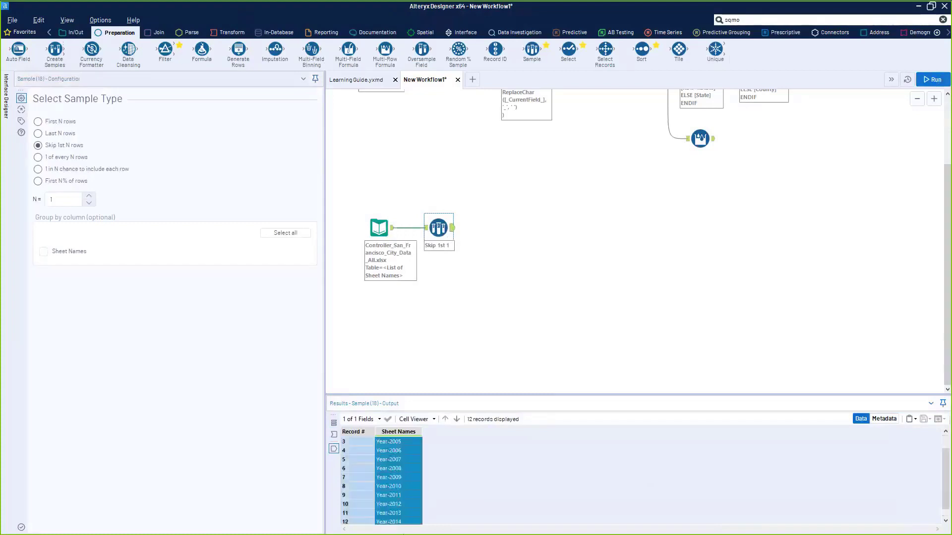
- Drag a Dynamic Input tool from the Developer category in after the Sample step
left_click(947, 32)
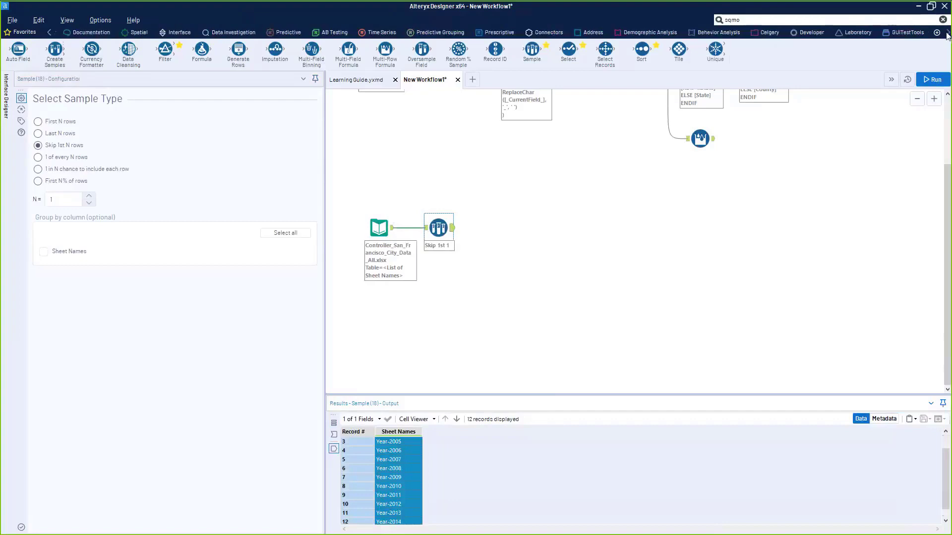
left_click(948, 33)
left_click(947, 33)
left_click(948, 33)
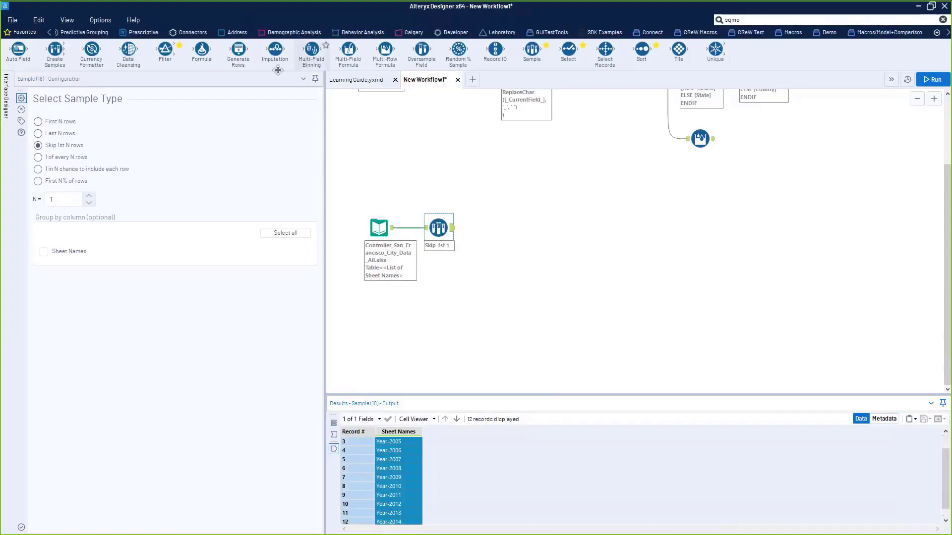
left_click(452, 32)
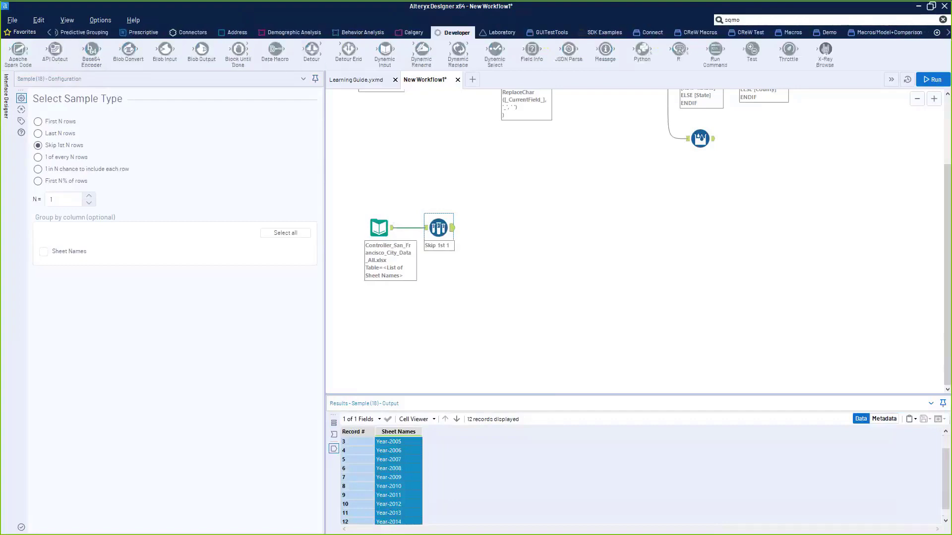
left_click_drag(382, 45, 504, 227)
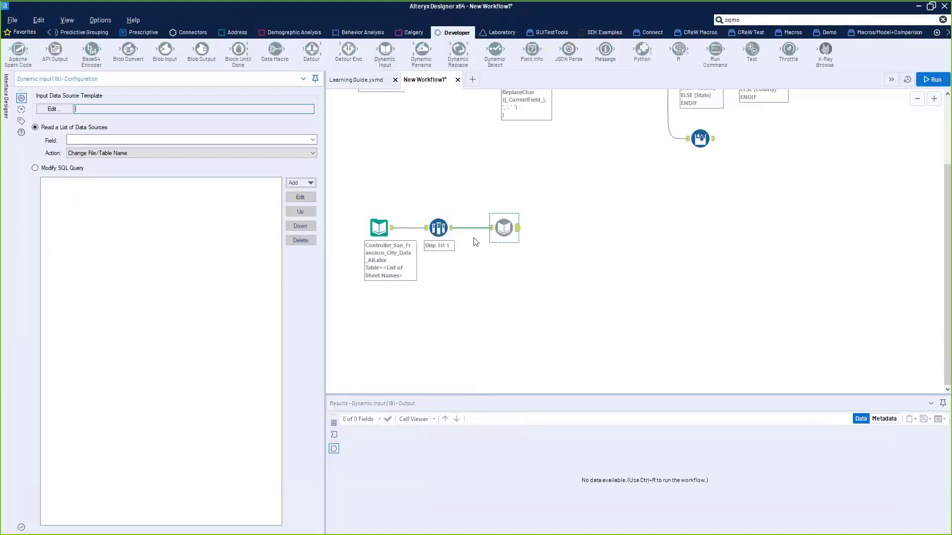
- Review the Sample's year sheet names, then bring up the Dynamic Input's settings
left_click(444, 229)
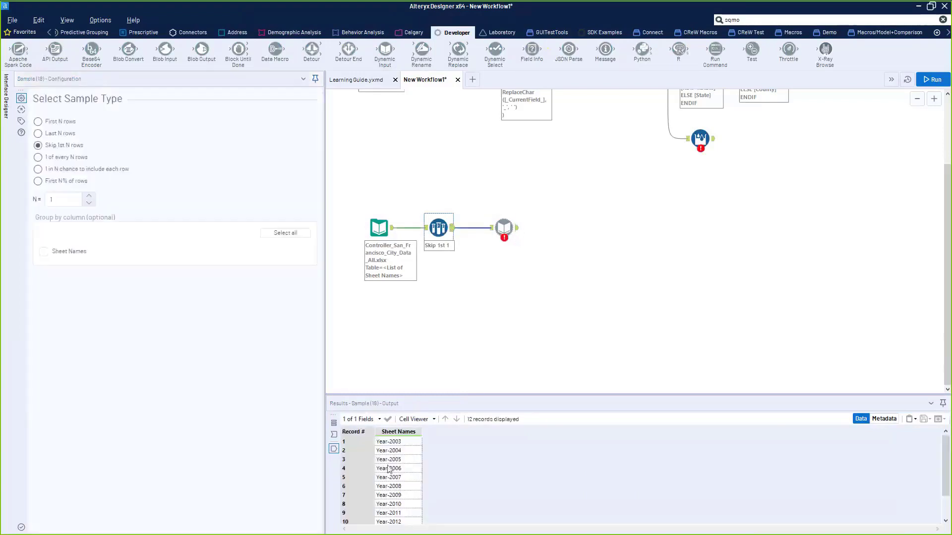
left_click_drag(392, 451, 397, 504)
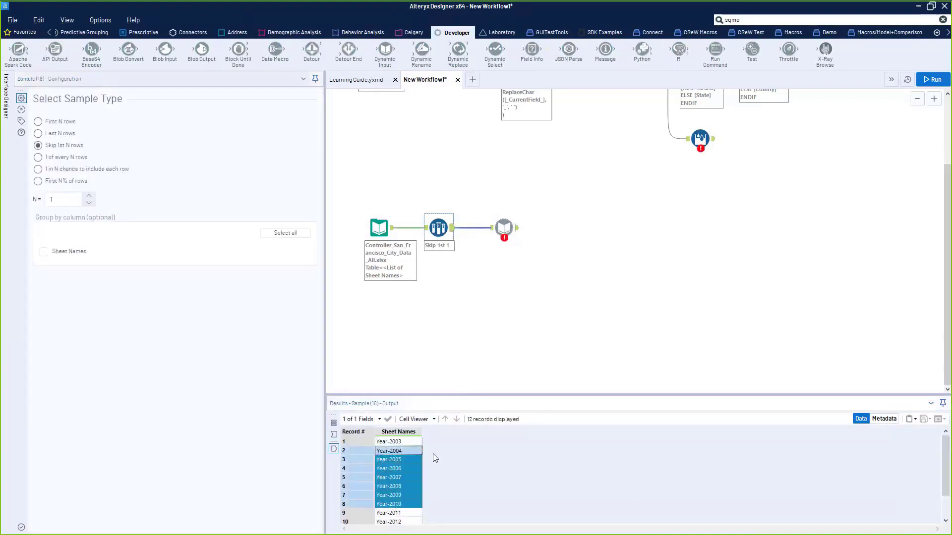
left_click(513, 226)
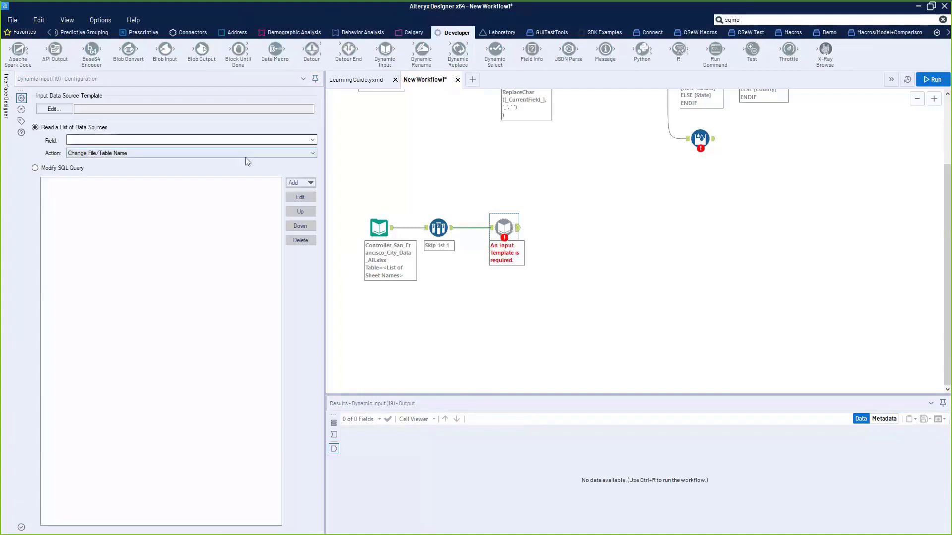
- Set the Dynamic Input template to the city data workbook's Year-2003 sheet
left_click(52, 109)
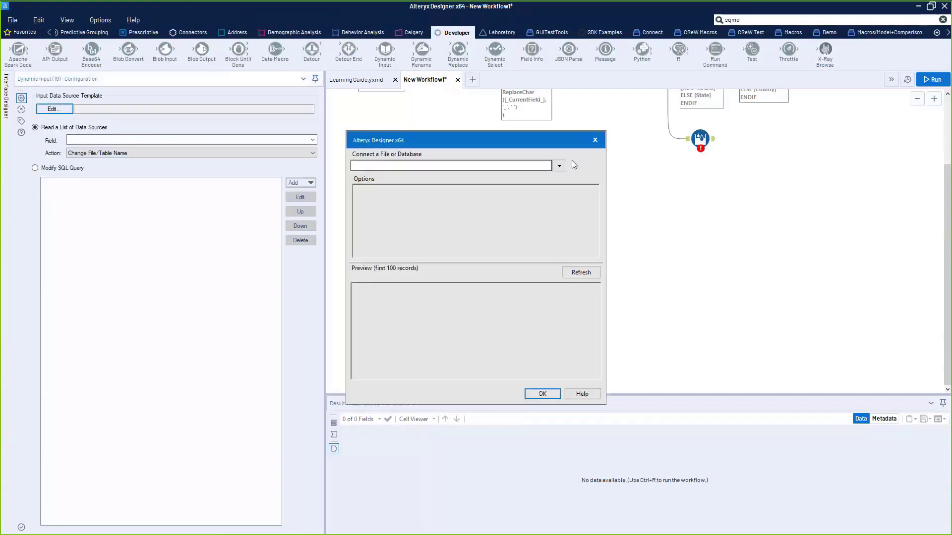
left_click(560, 167)
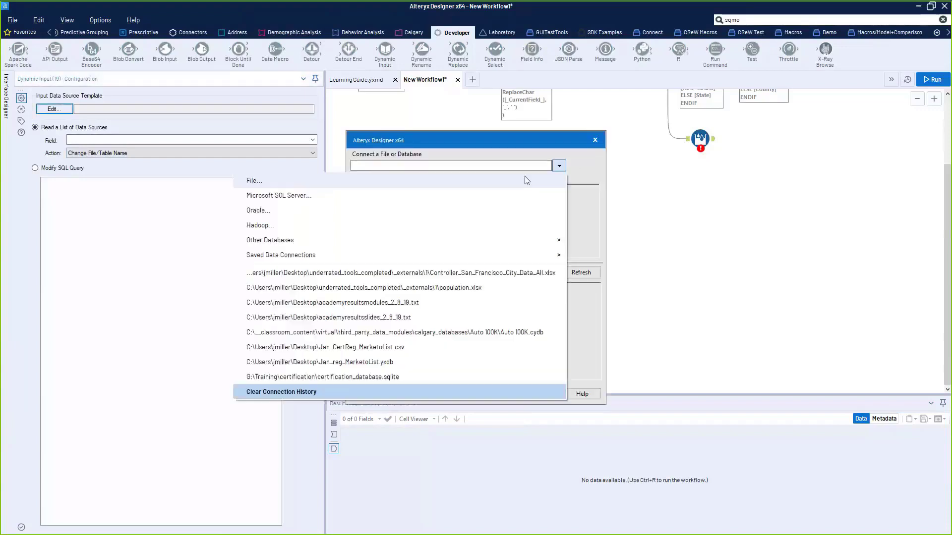
left_click(515, 272)
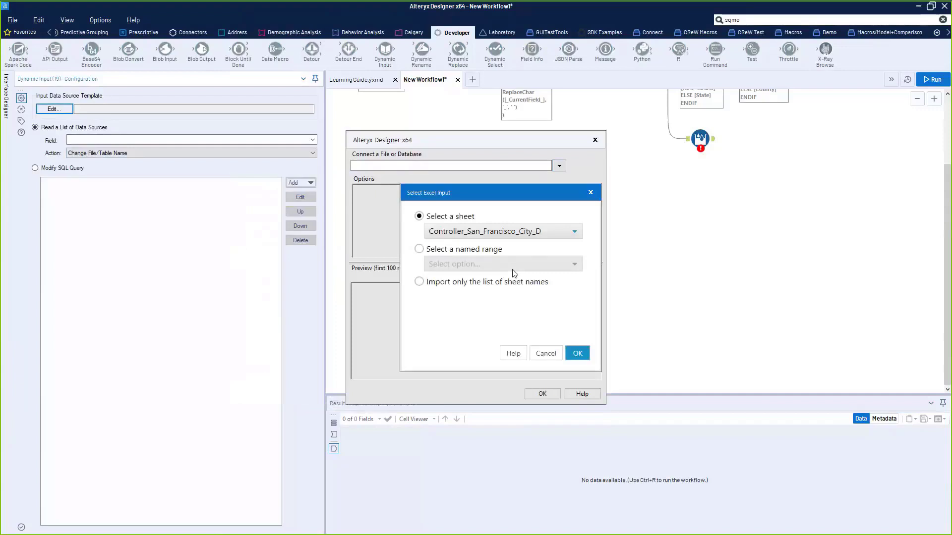
left_click(494, 231)
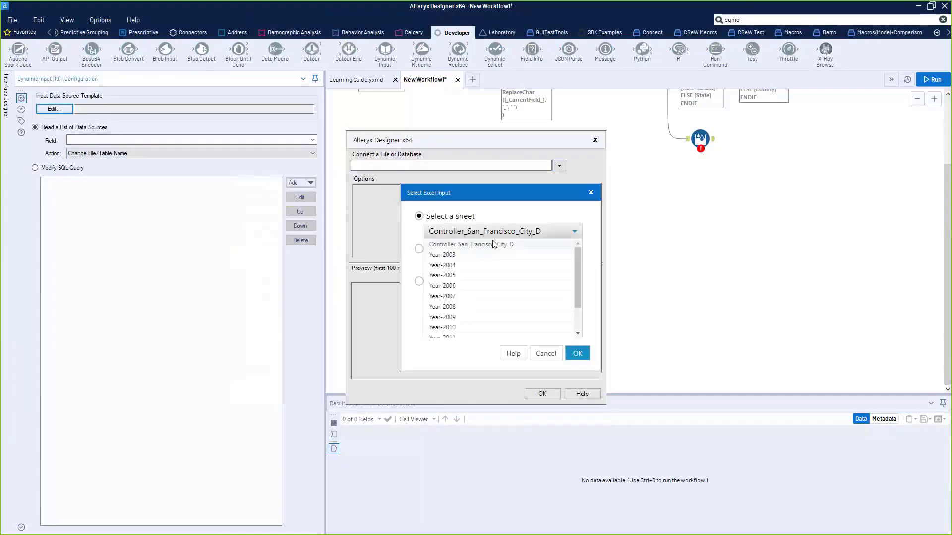
left_click(492, 259)
left_click(575, 353)
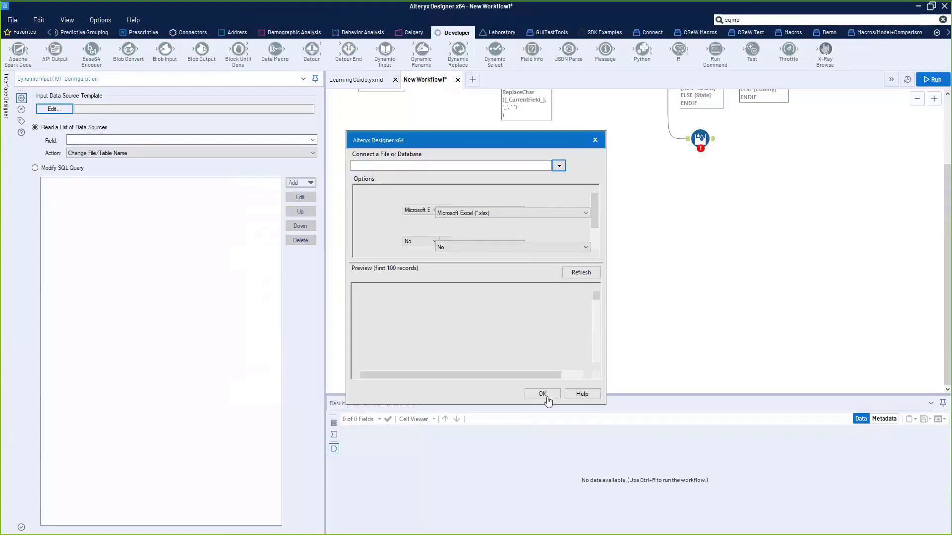
left_click(542, 394)
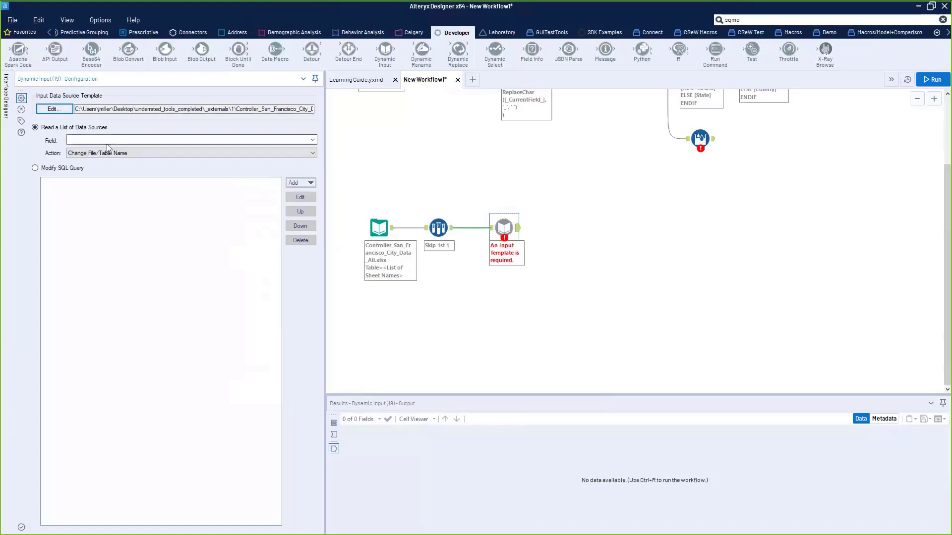
- Set the Dynamic Input's field to Sheet Names
left_click_drag(254, 109, 260, 109)
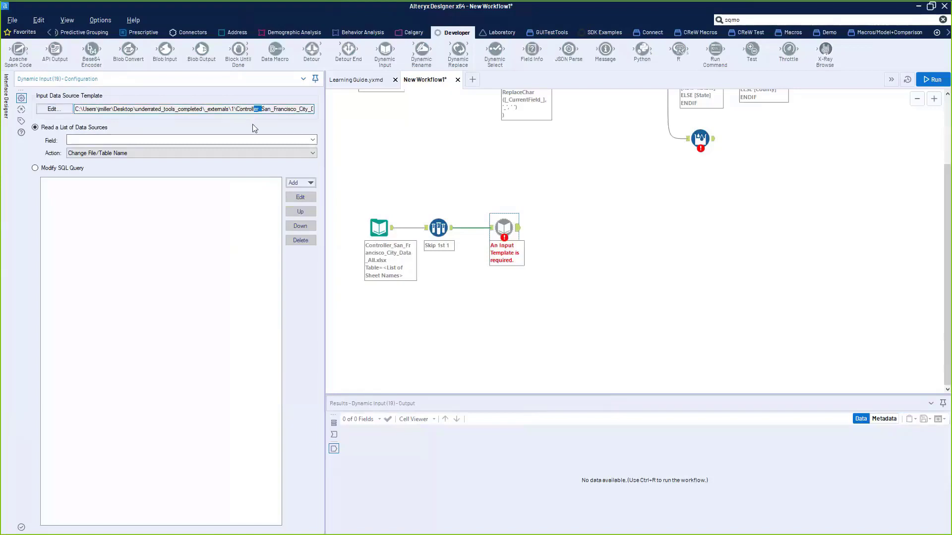
left_click(314, 140)
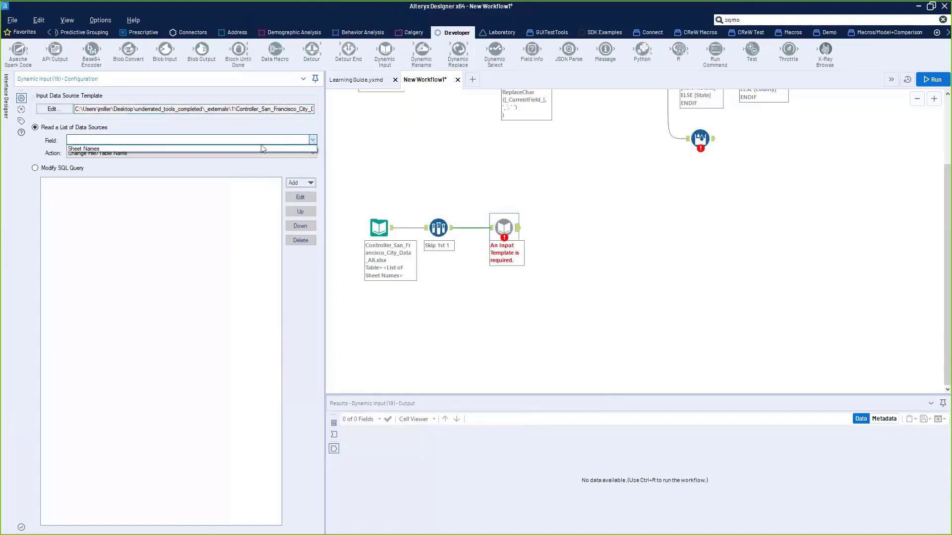
left_click(79, 150)
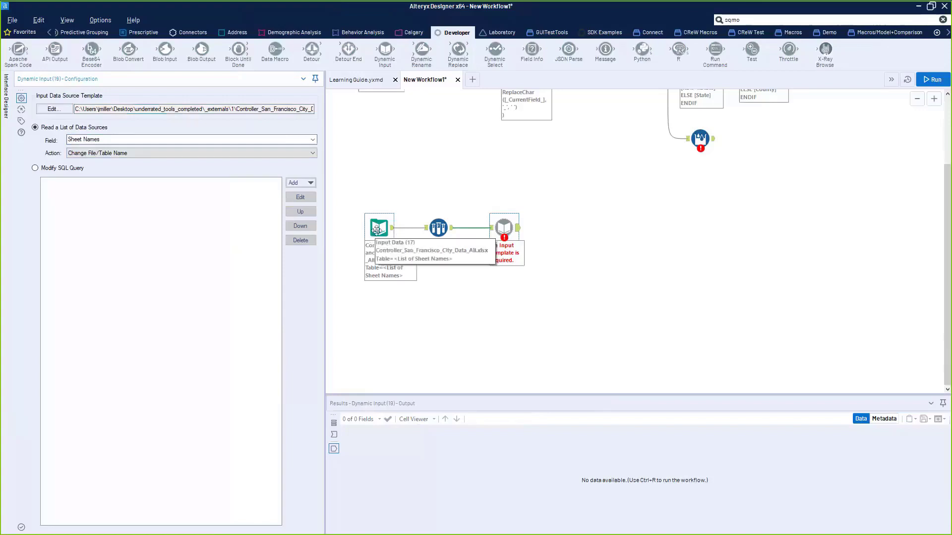
left_click(109, 141)
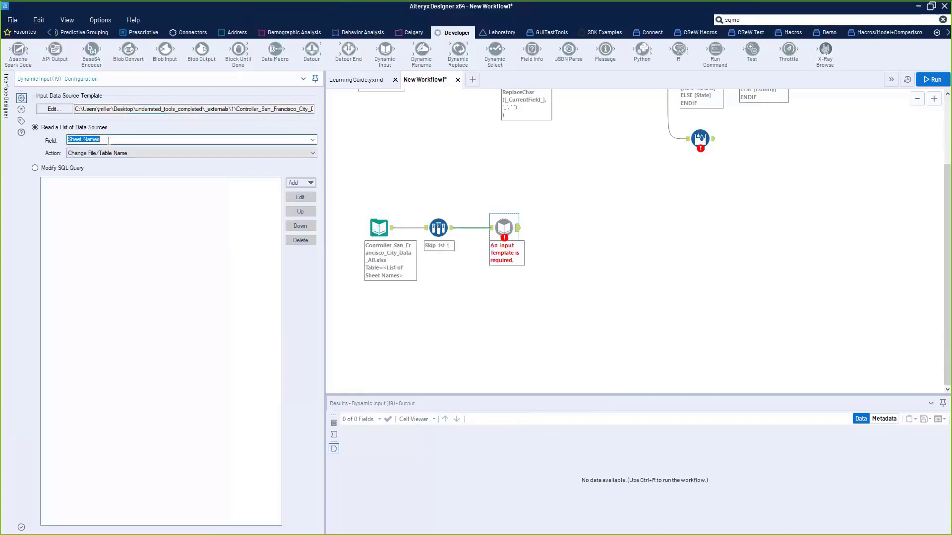
- Attach a Browse tool after the Dynamic Input with Ctrl+Shift+B and run with Ctrl+R
left_click(505, 227)
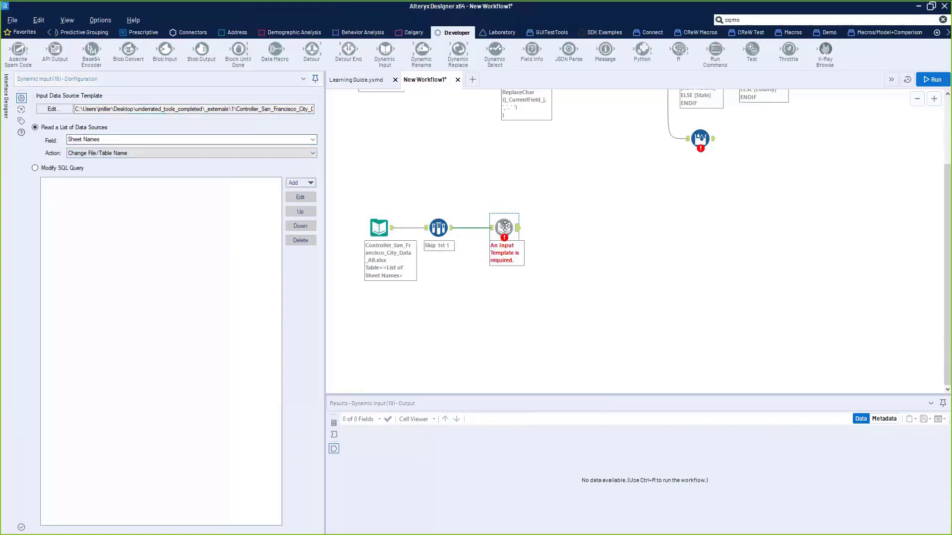
key("ctrl+shift+b")
key("ctrl+r")
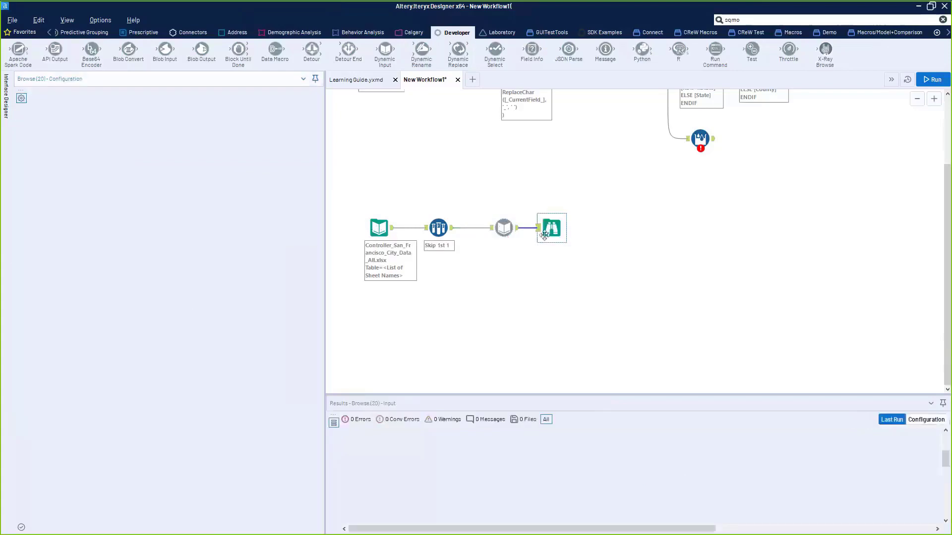
- Scroll the run messages: 155 records per year sheet, 1860 records from 12 files
left_click(521, 279)
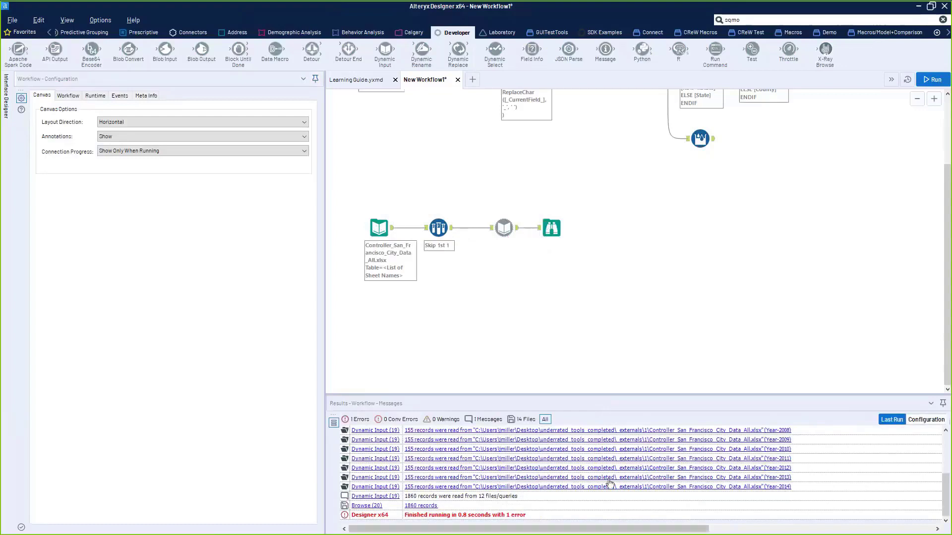
left_click_drag(946, 494, 946, 453)
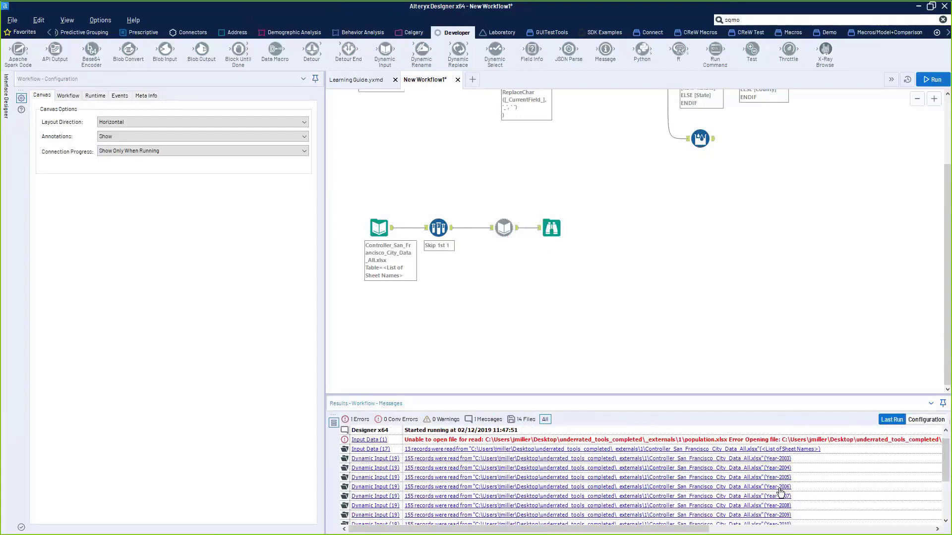
scroll(946, 494, "down", 3)
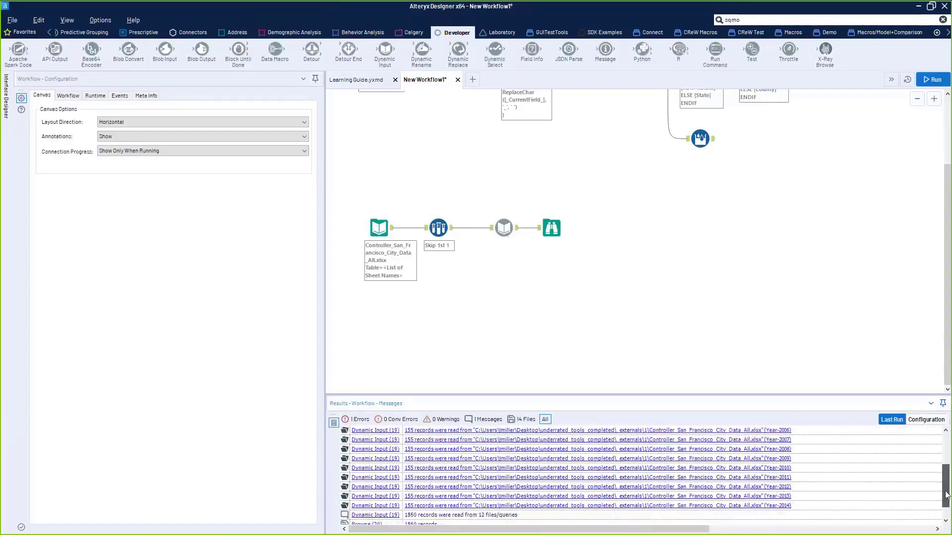
mouse_move(946, 495)
left_mouse_down()
mouse_move(946, 465)
mouse_move(946, 491)
left_mouse_up()
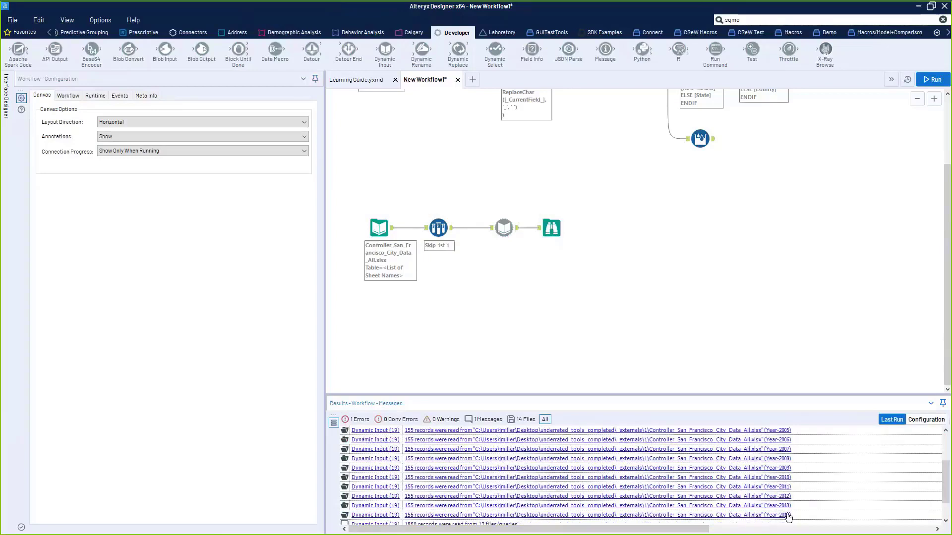
left_click(512, 230)
- Profile the Browse output's Entity Name and Fiscal Year columns, confirming years 2003 through 2014
left_click(552, 228)
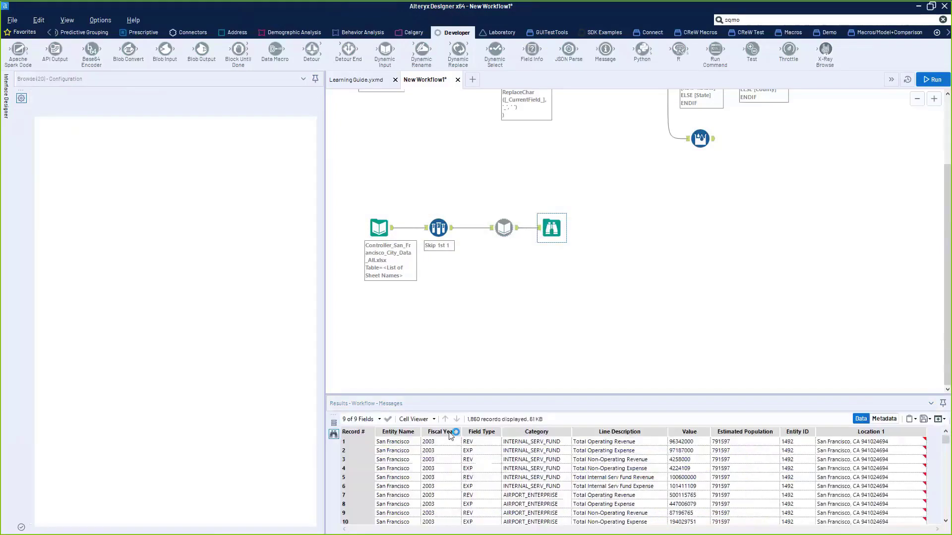
left_click_drag(408, 442, 512, 494)
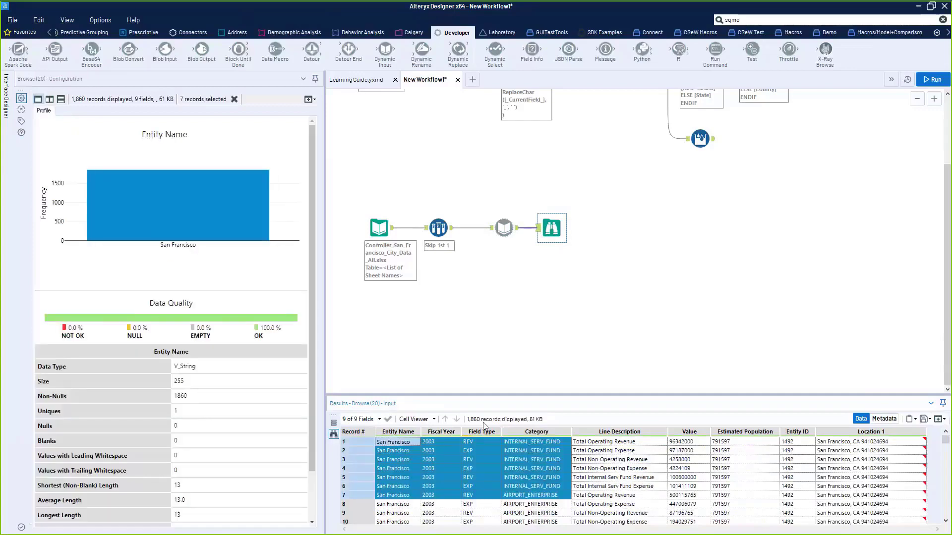
left_click(442, 442)
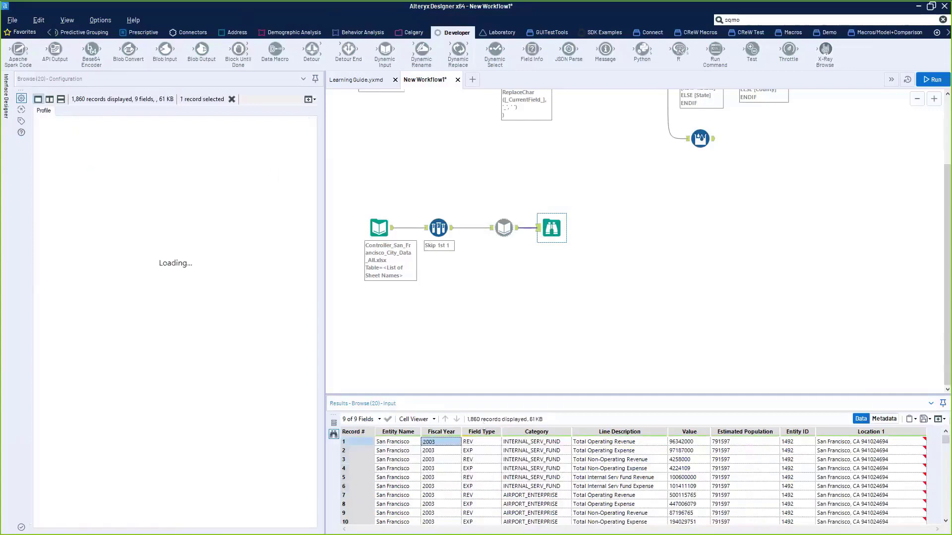
mouse_move(946, 441)
left_mouse_down()
mouse_move(946, 510)
mouse_move(947, 439)
left_mouse_up()
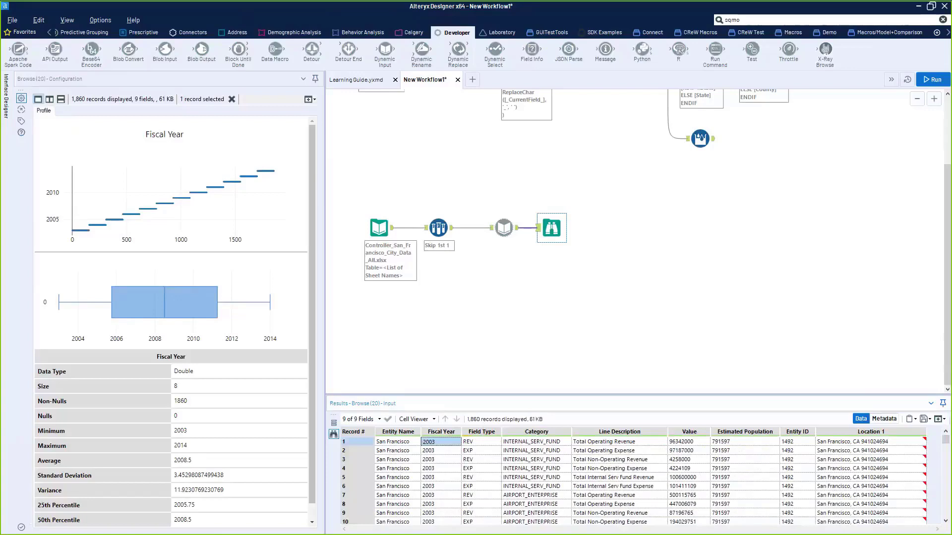
- Check the Dynamic Input messages: 155 records per year sheet, 1860 records from 12 files
left_click(494, 227)
left_click_drag(494, 227, 488, 227)
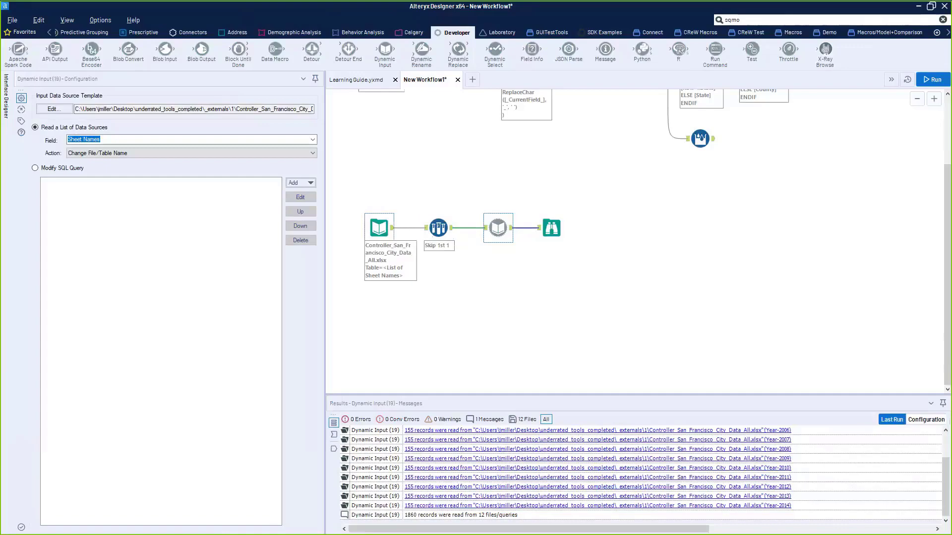
key("alt+Tab")
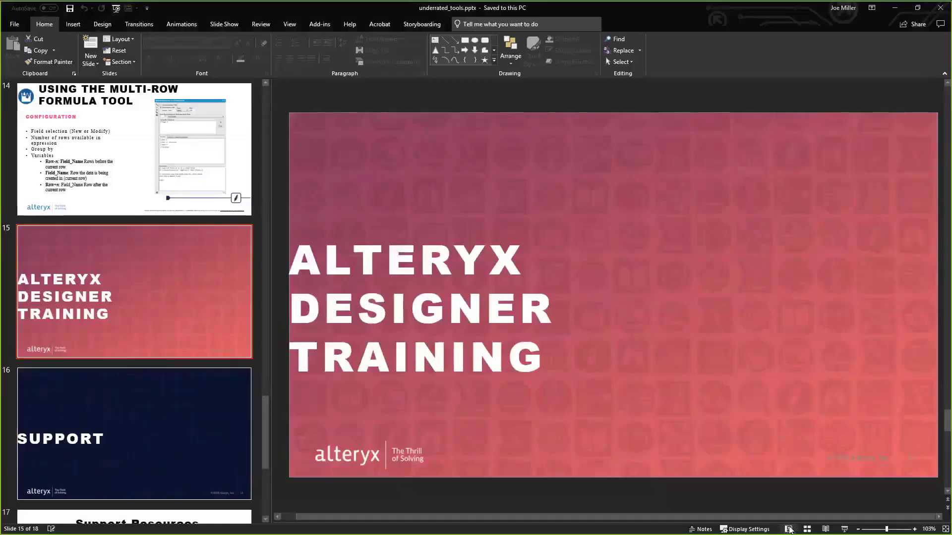
- Run the slide show past the Support and Support Resources slides to closing slide 18
left_click(844, 530)
key("Right")
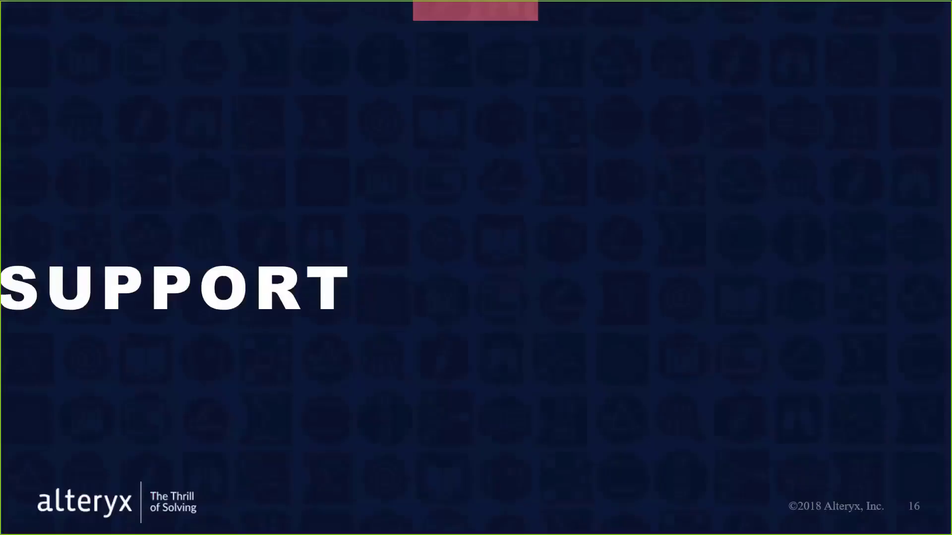
key("Left")
key("Right")
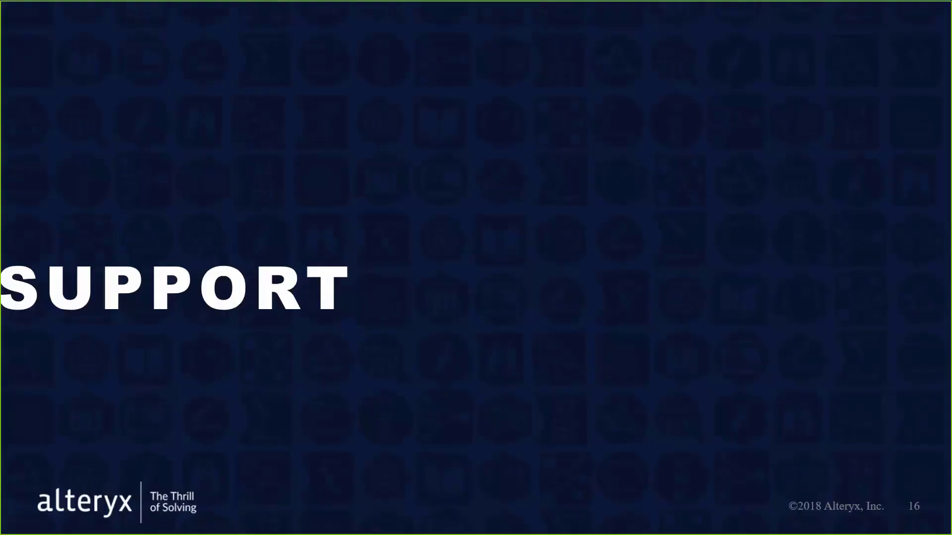
key("Right")
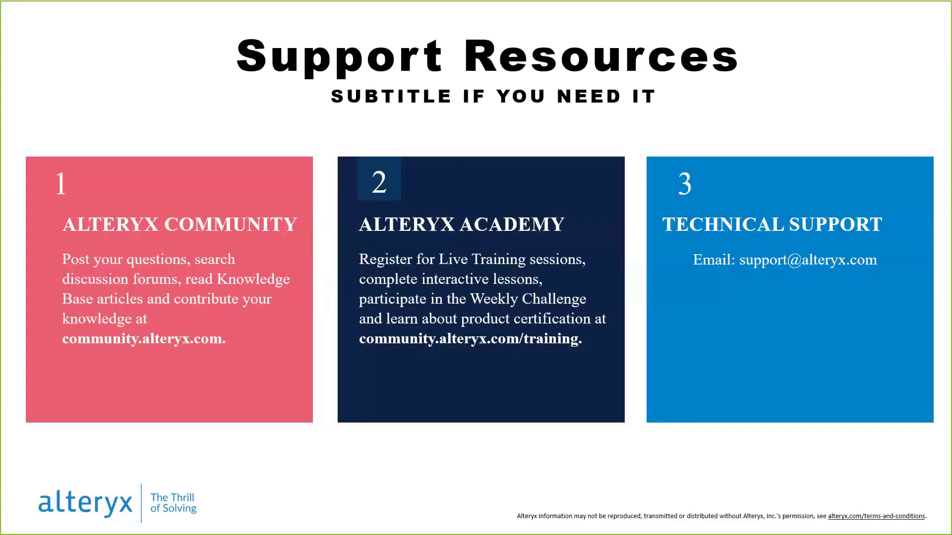
key("Right")
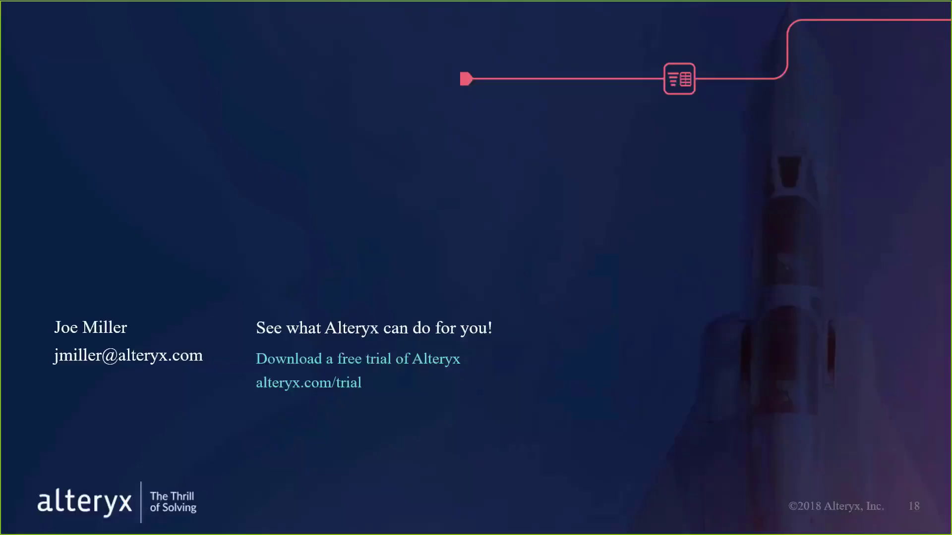